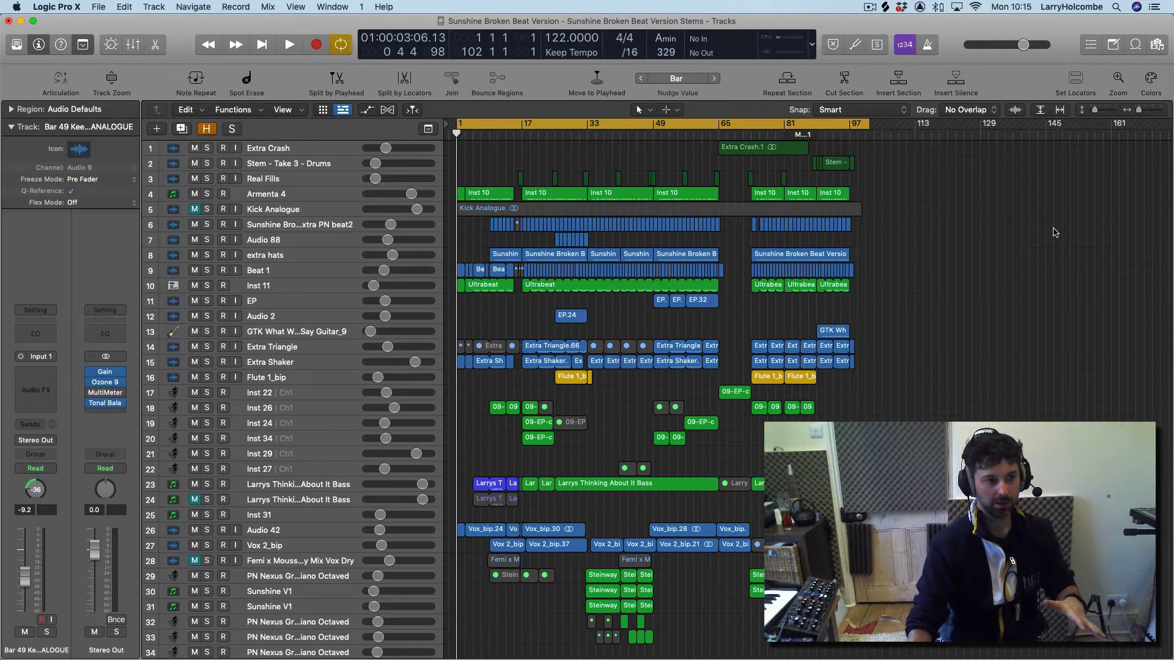
Step: Look through the whole track list and its regions in the arrangement
scroll(595, 295, "down", 15)
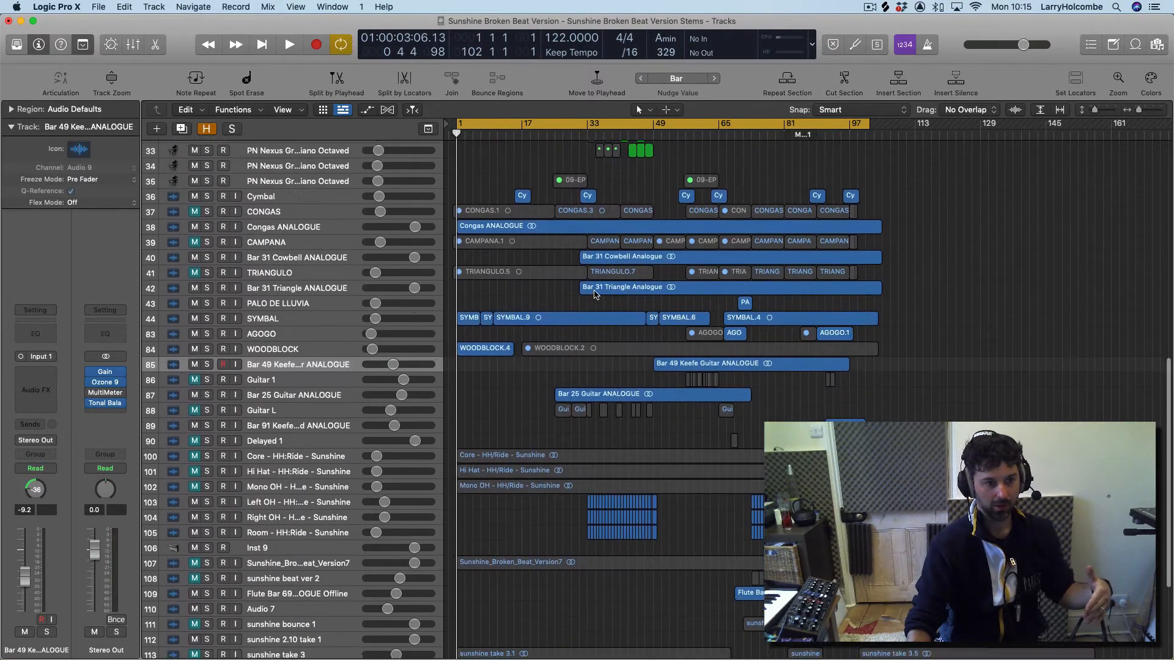
scroll(595, 295, "up", 15)
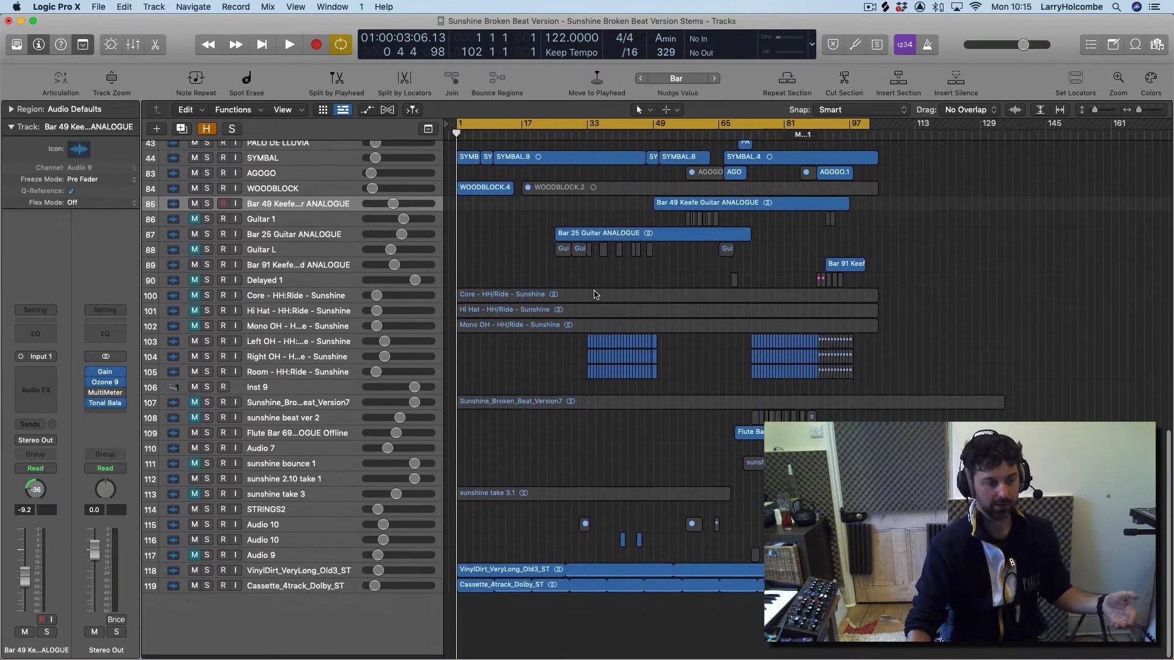
scroll(595, 294, "down", 8)
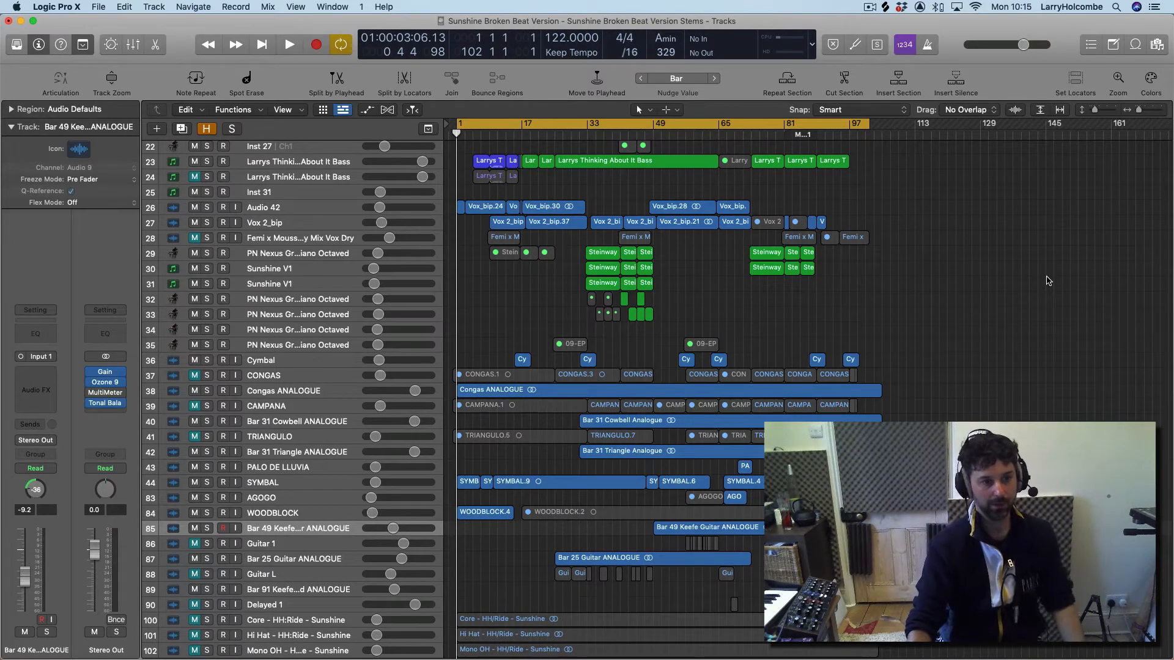
scroll(1049, 281, "up", 7)
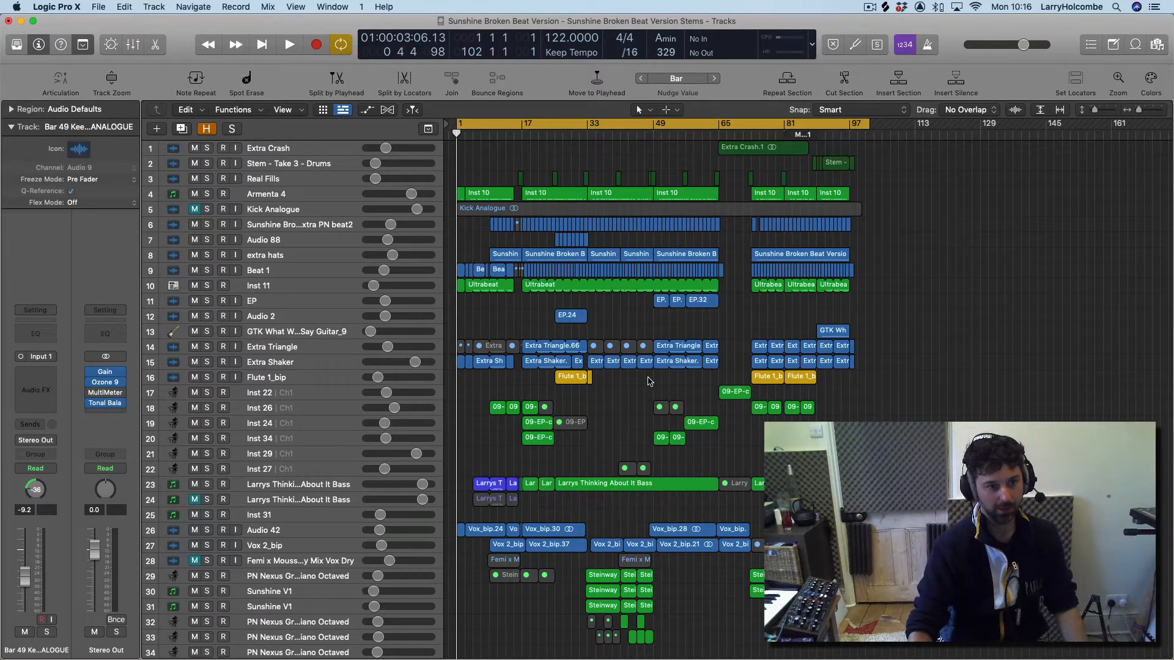
scroll(650, 381, "down", 12)
scroll(648, 380, "up", 9)
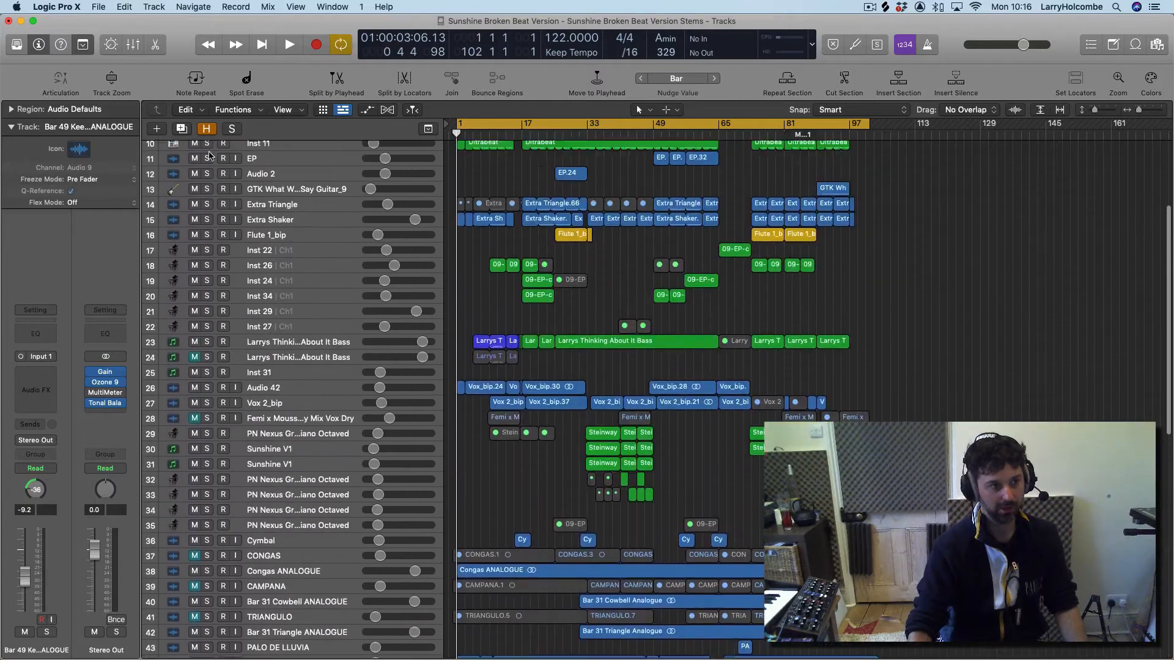
Step: Select all muted regions in the project and delete them
scroll(209, 156, "up", 1)
left_click(190, 111)
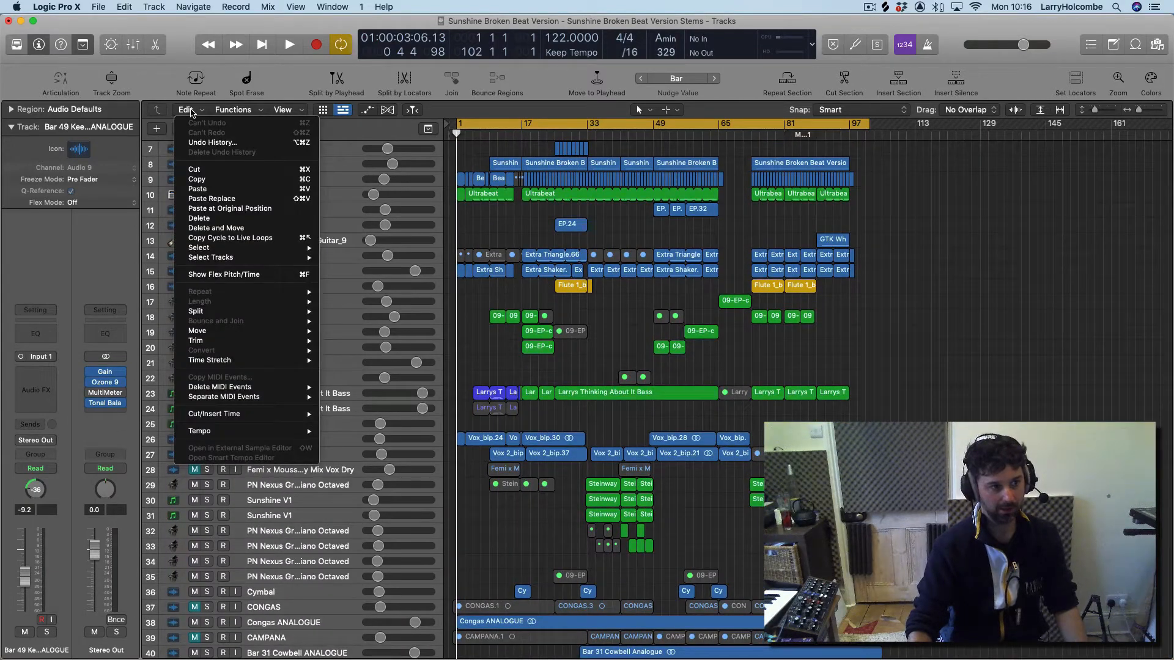
mouse_move(227, 248)
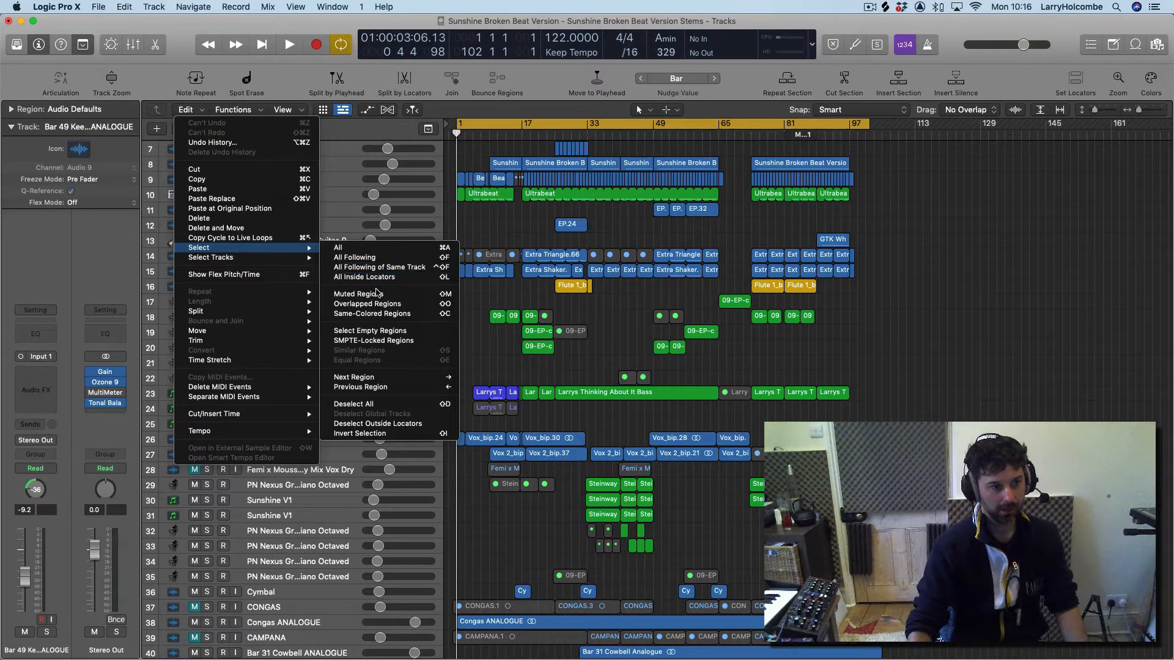
left_click(376, 294)
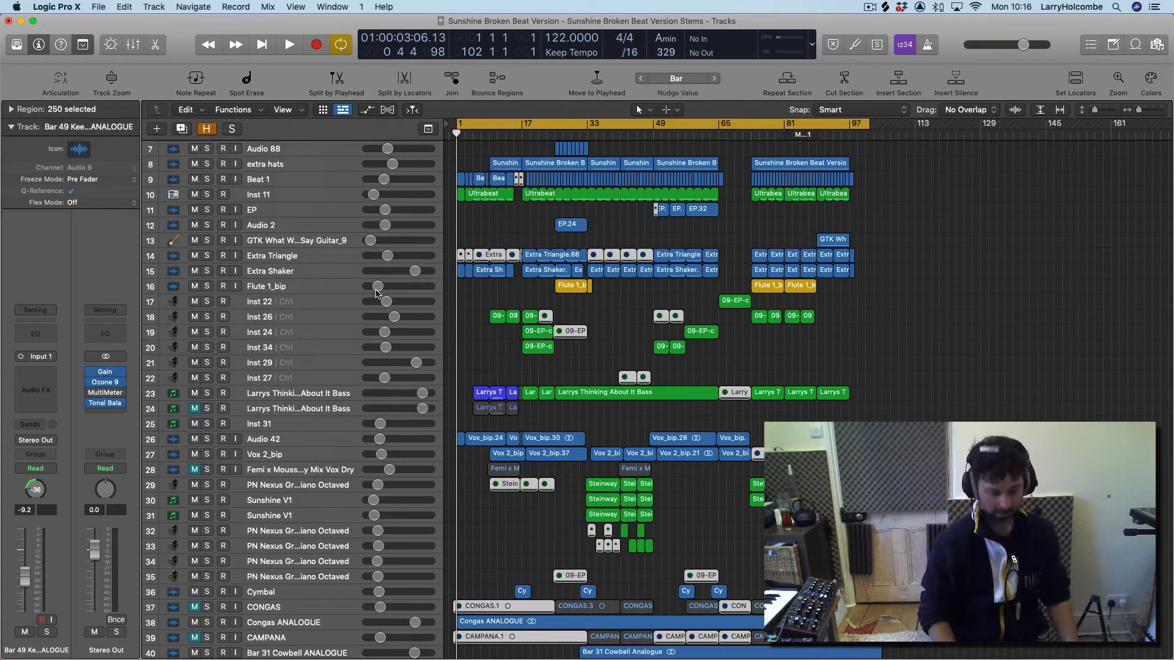
key("Delete")
key("Return")
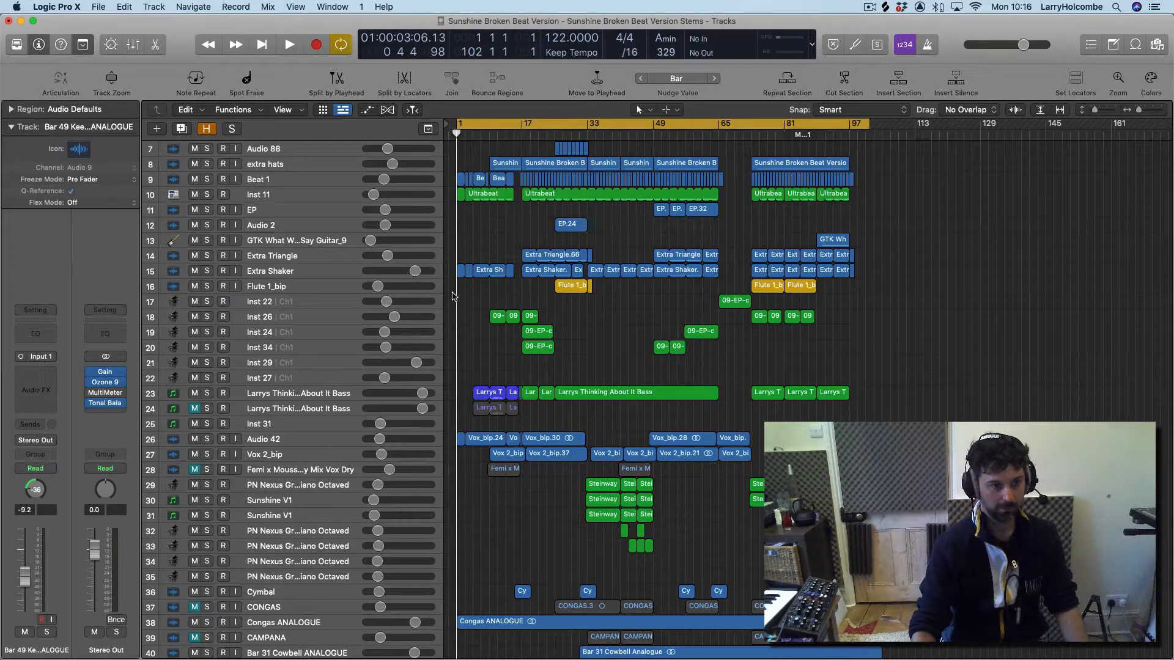
Step: Select all unused tracks and delete them from the project
left_click(186, 110)
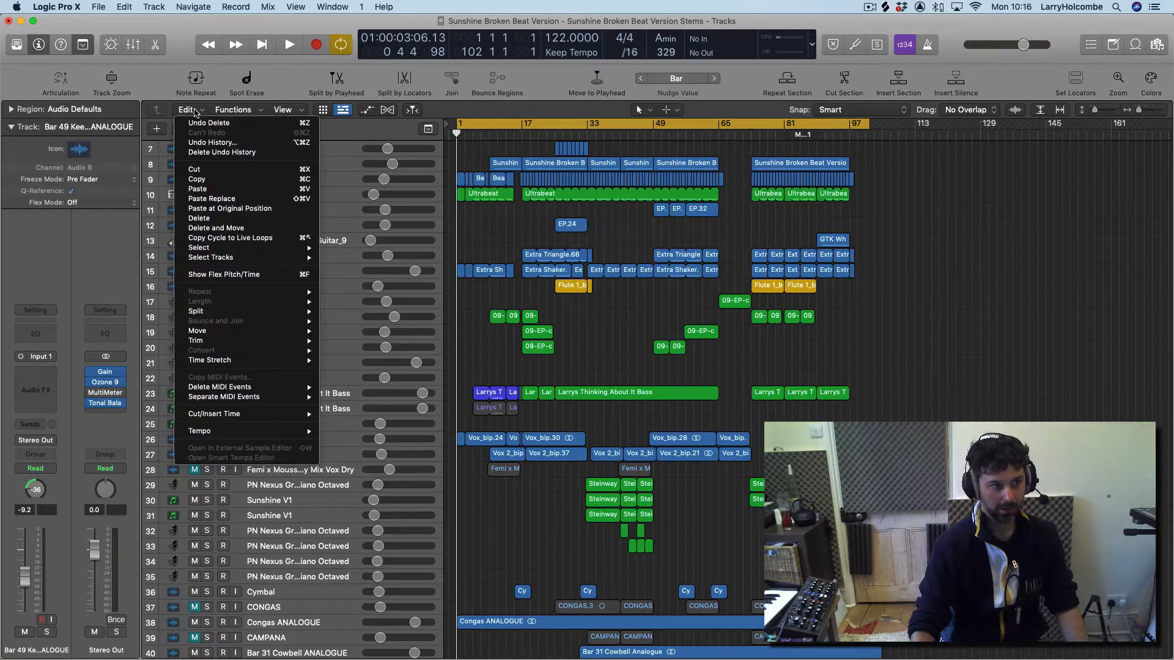
mouse_move(277, 257)
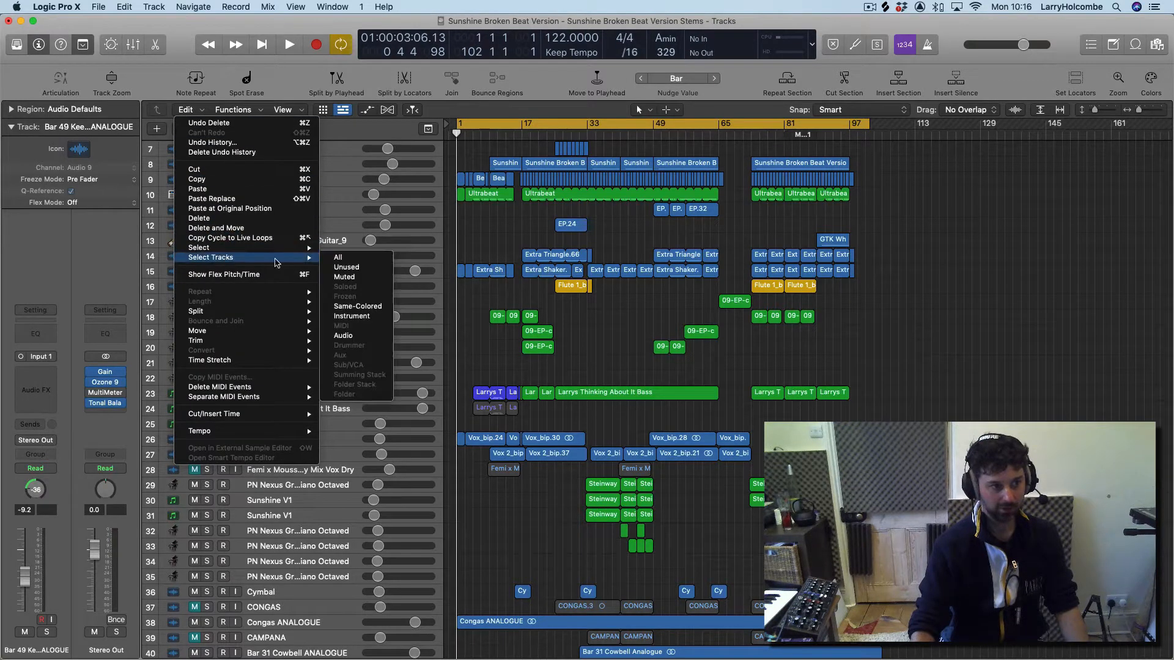
left_click(379, 271)
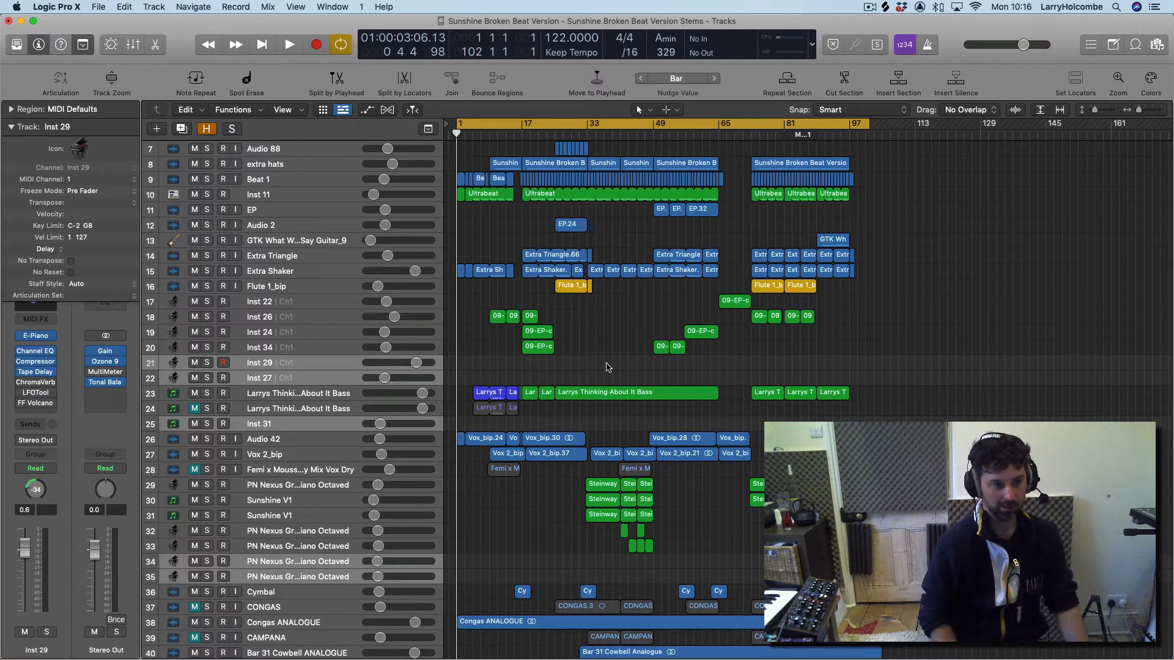
key("super+BackSpace")
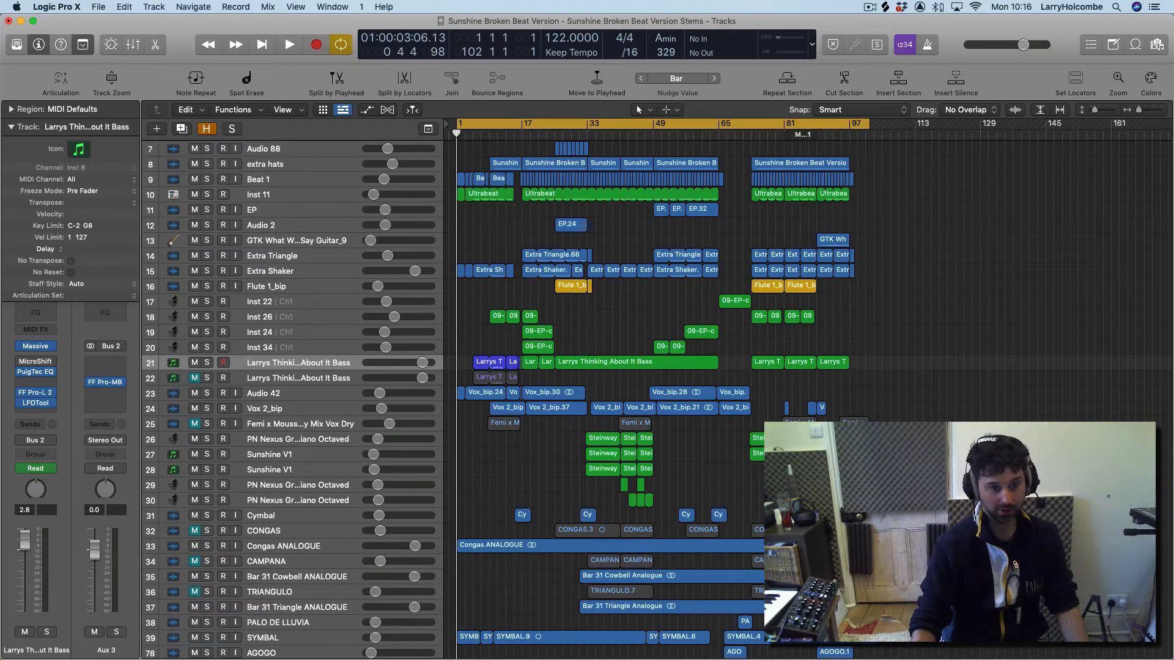
Step: Select all muted tracks and delete them together with their regions and automation data
left_click(192, 532)
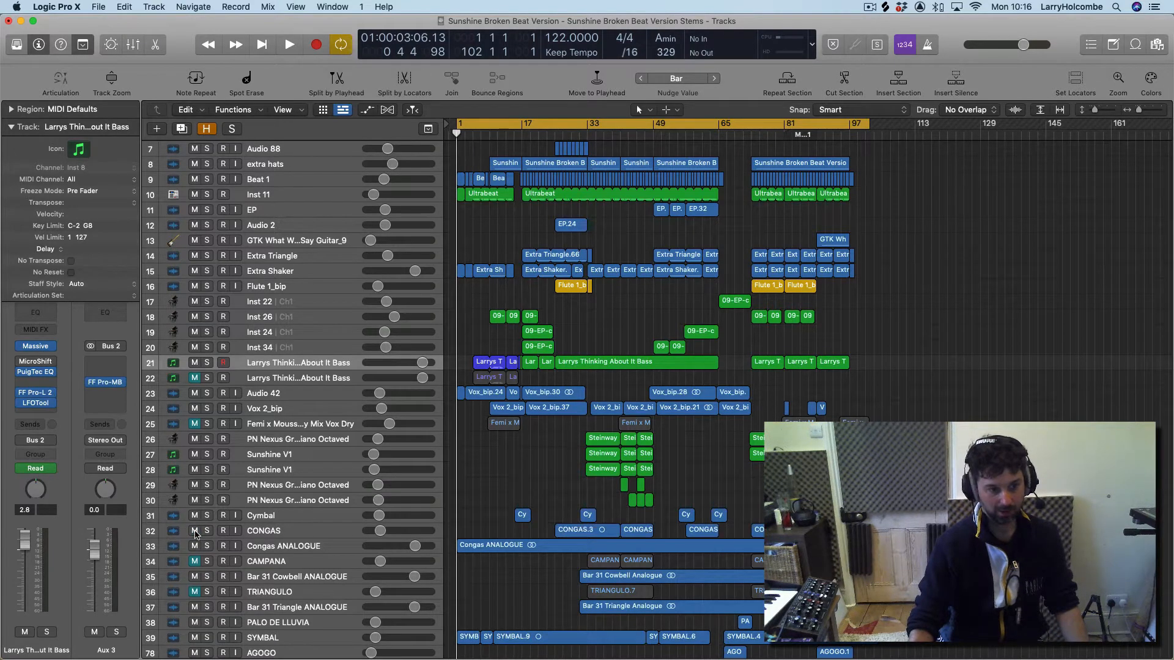
left_click(194, 533)
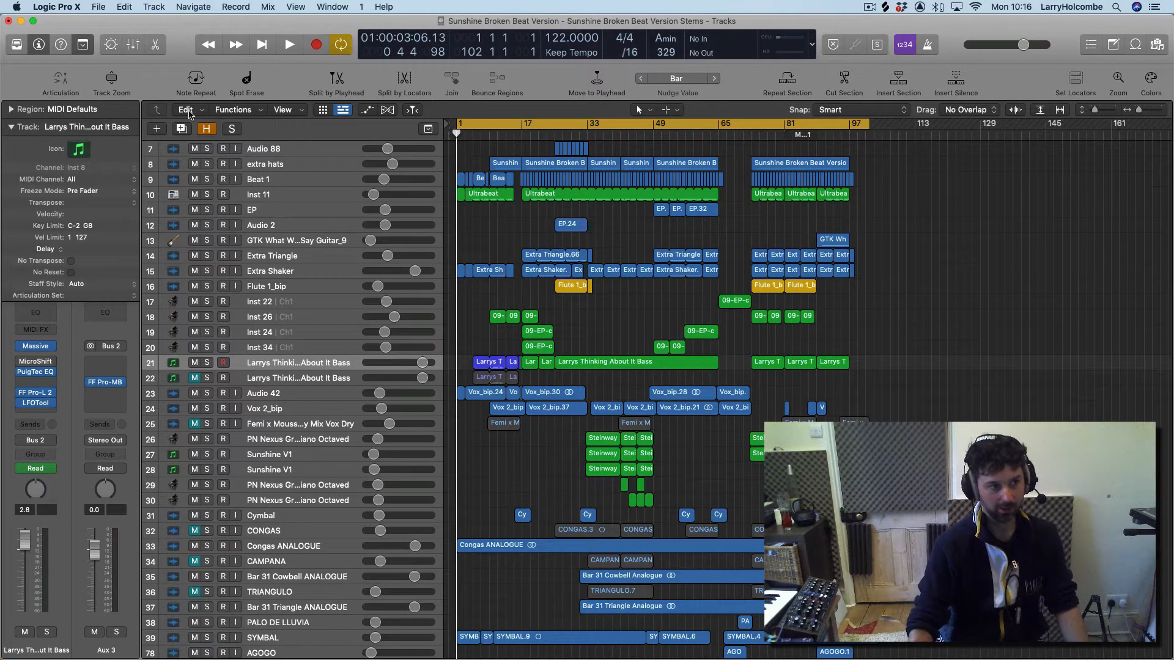
left_click(186, 110)
mouse_move(234, 262)
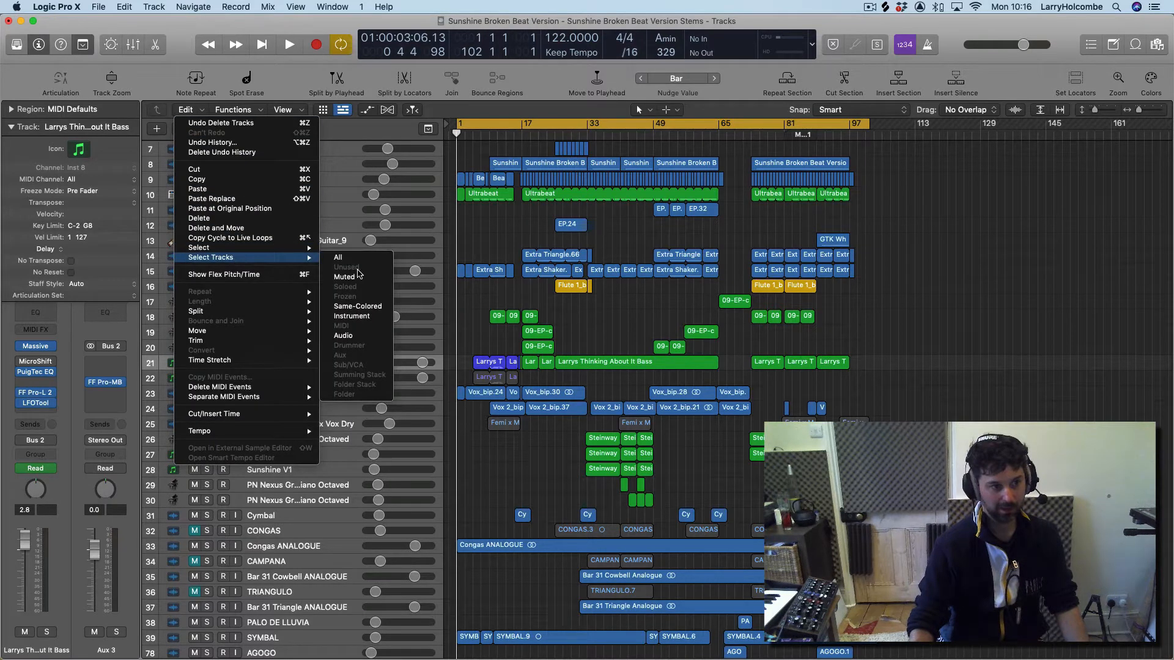
left_click(358, 278)
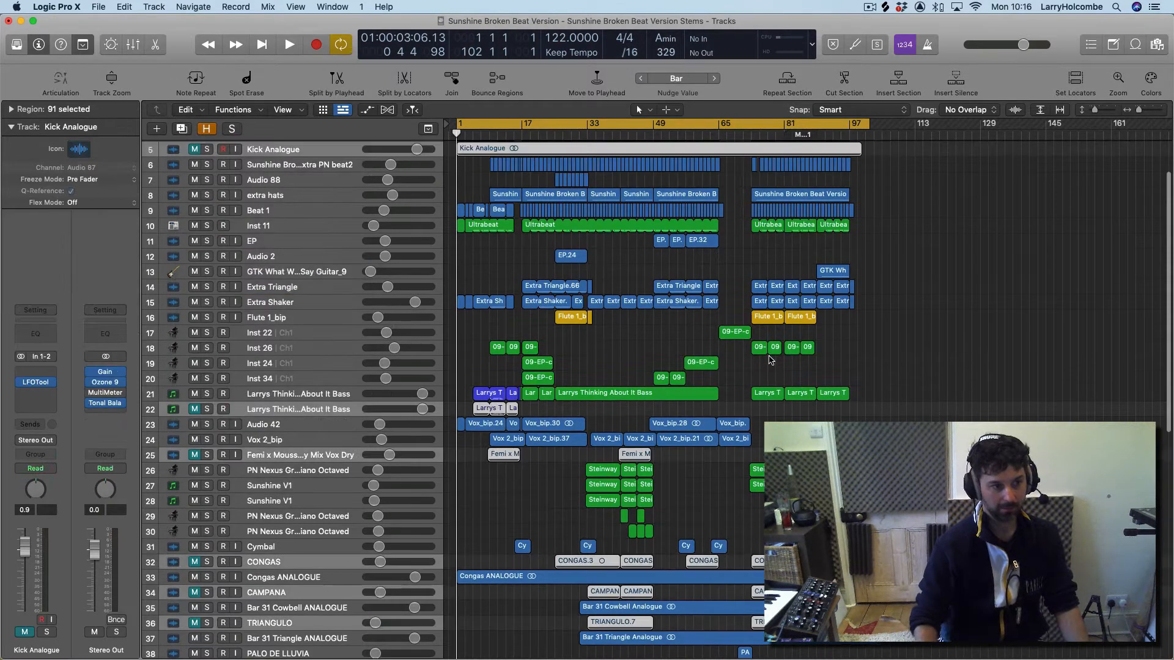
key("Delete")
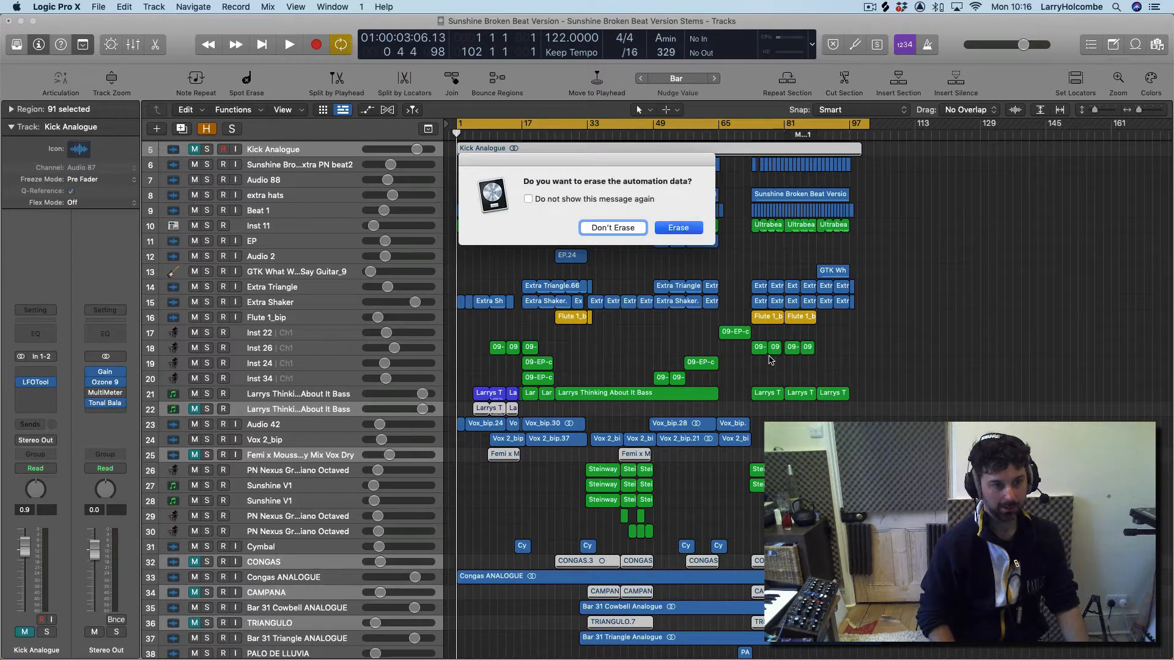
key("Return")
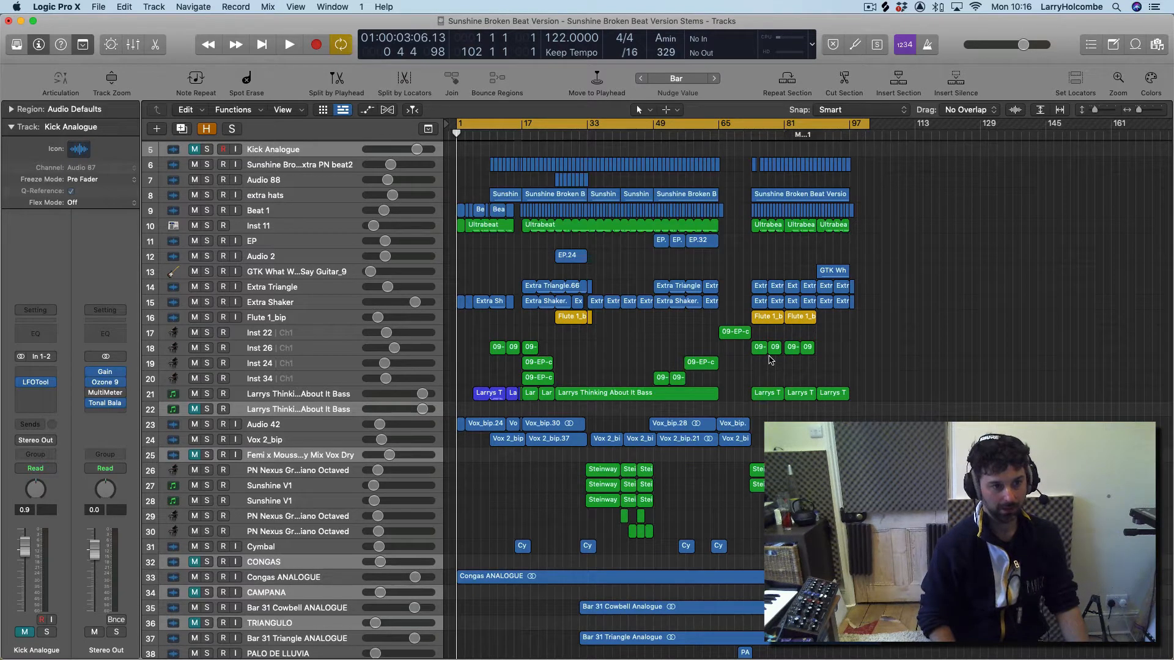
key("super+BackSpace")
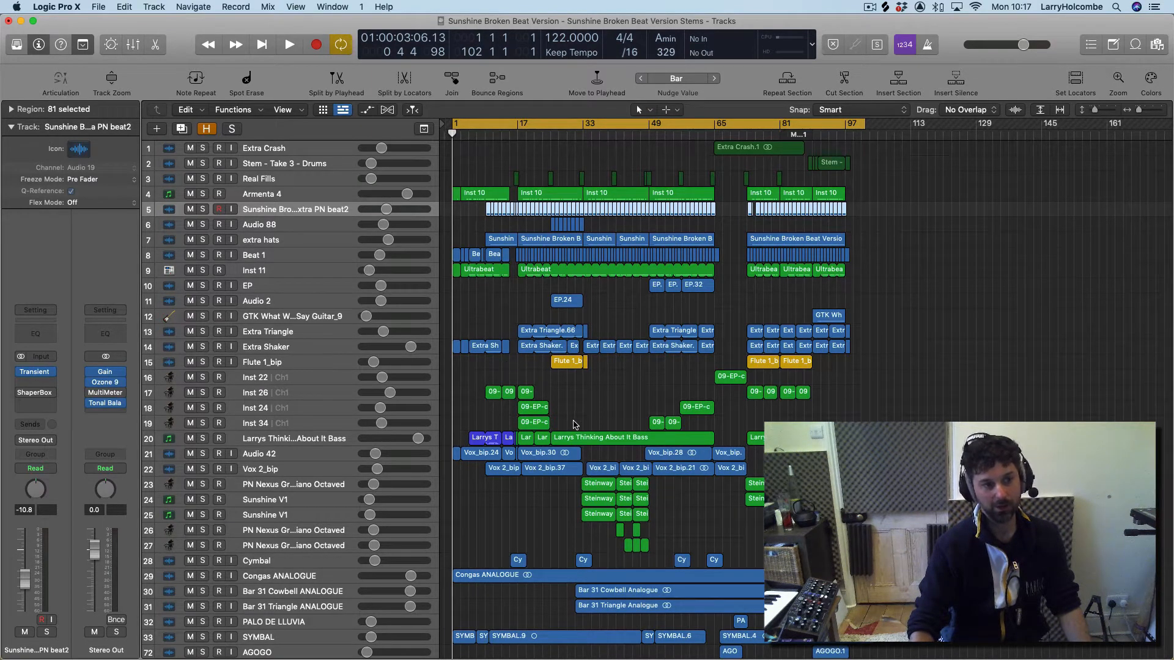
Step: Examine the remaining tracks and the effect plug-ins on their channel strips in the mixer
scroll(574, 420, "down", 10)
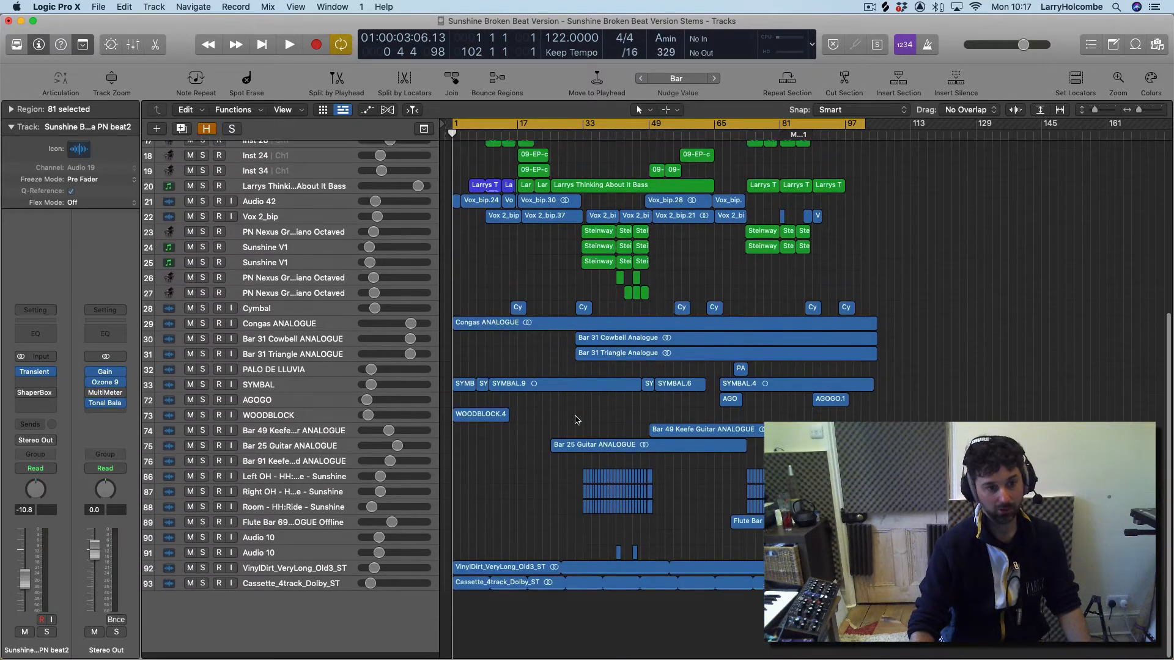
scroll(617, 439, "up", 10)
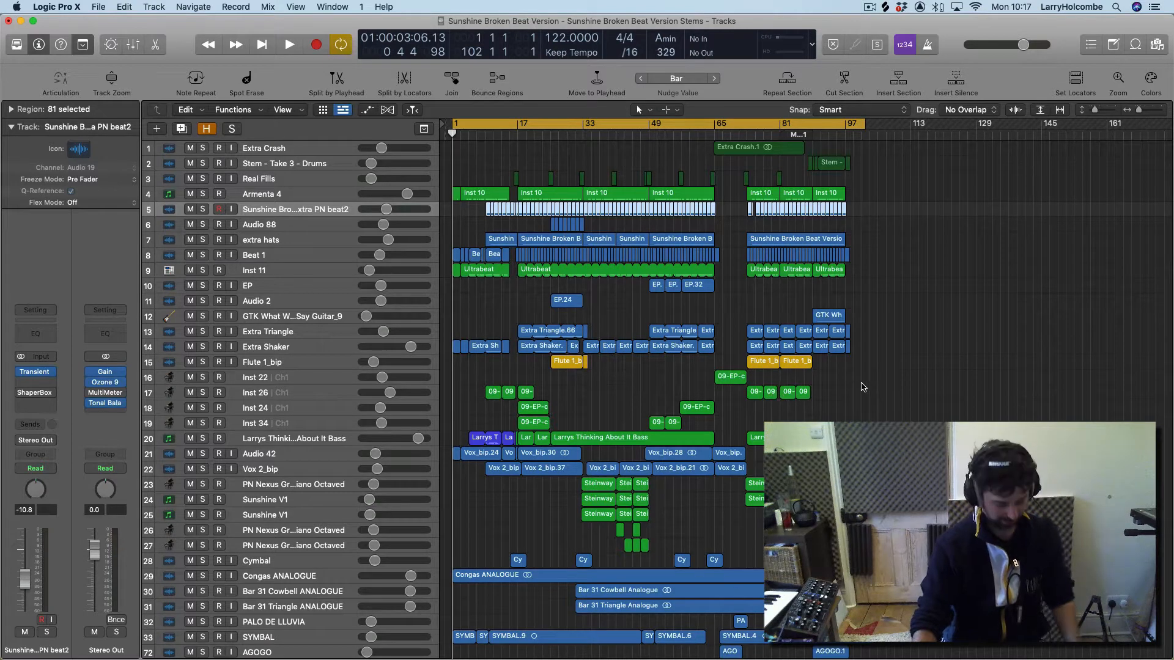
key("x")
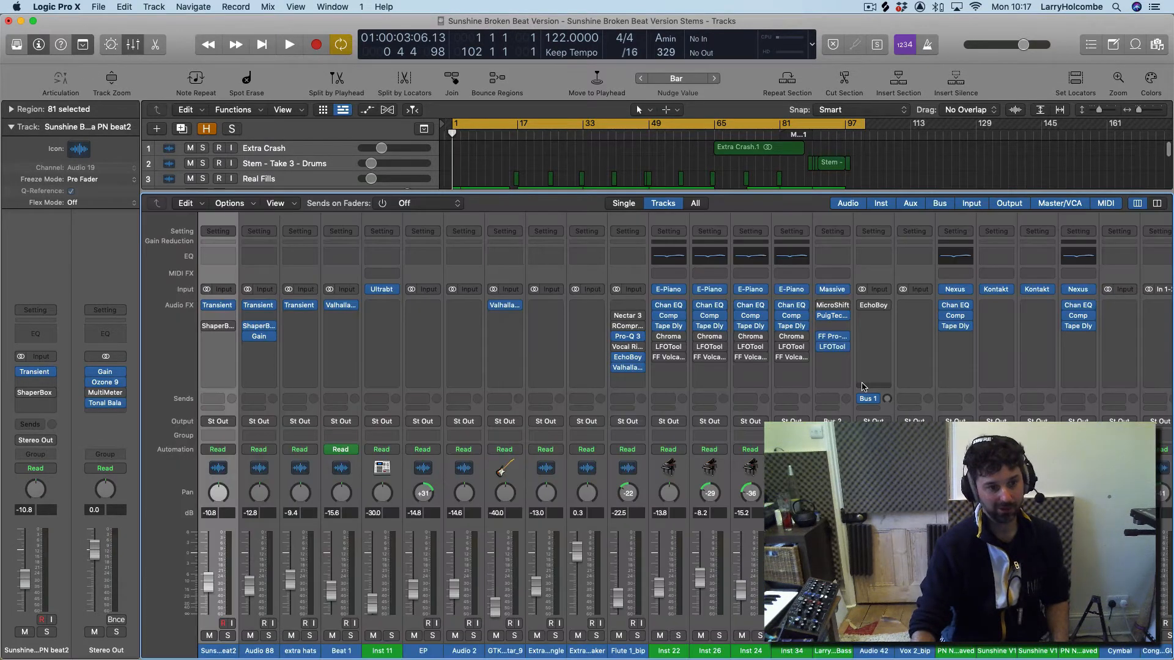
scroll(325, 365, "left", 5)
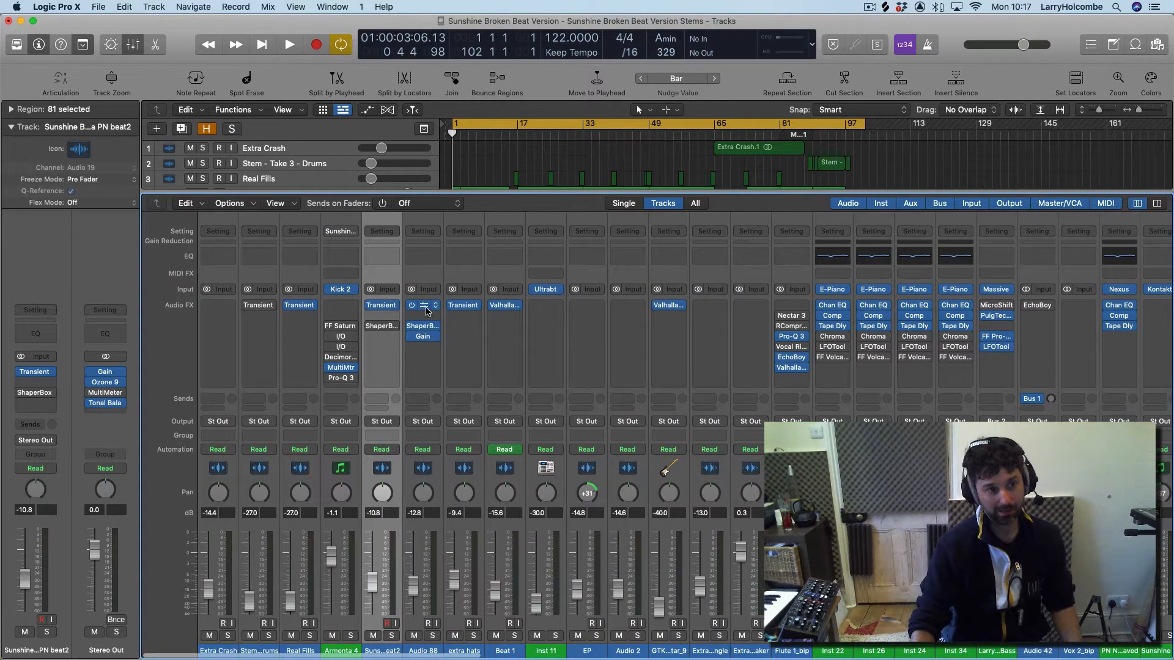
scroll(495, 312, "right", 1)
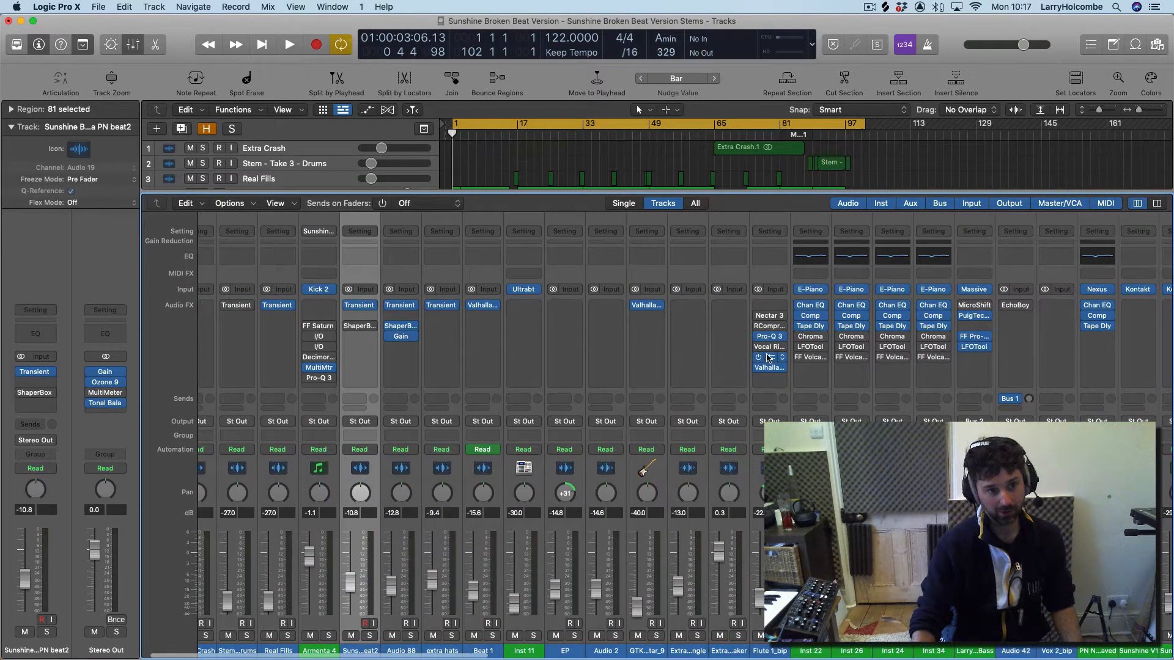
left_click(769, 357)
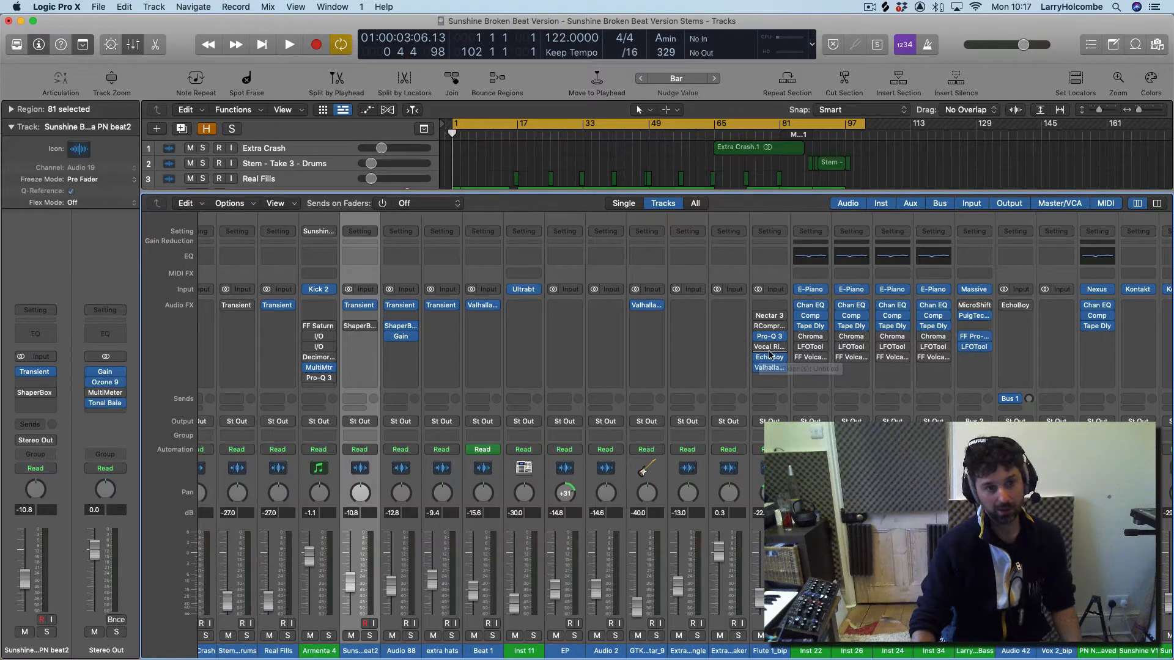
scroll(795, 367, "right", 5)
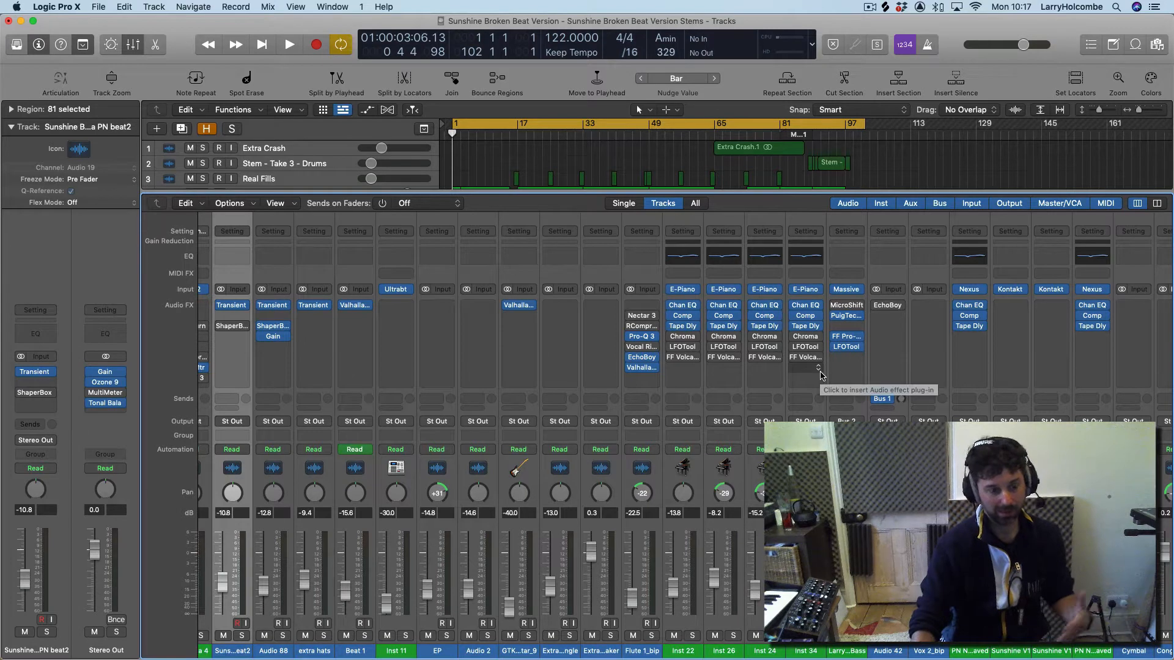
scroll(673, 550, "left", 5)
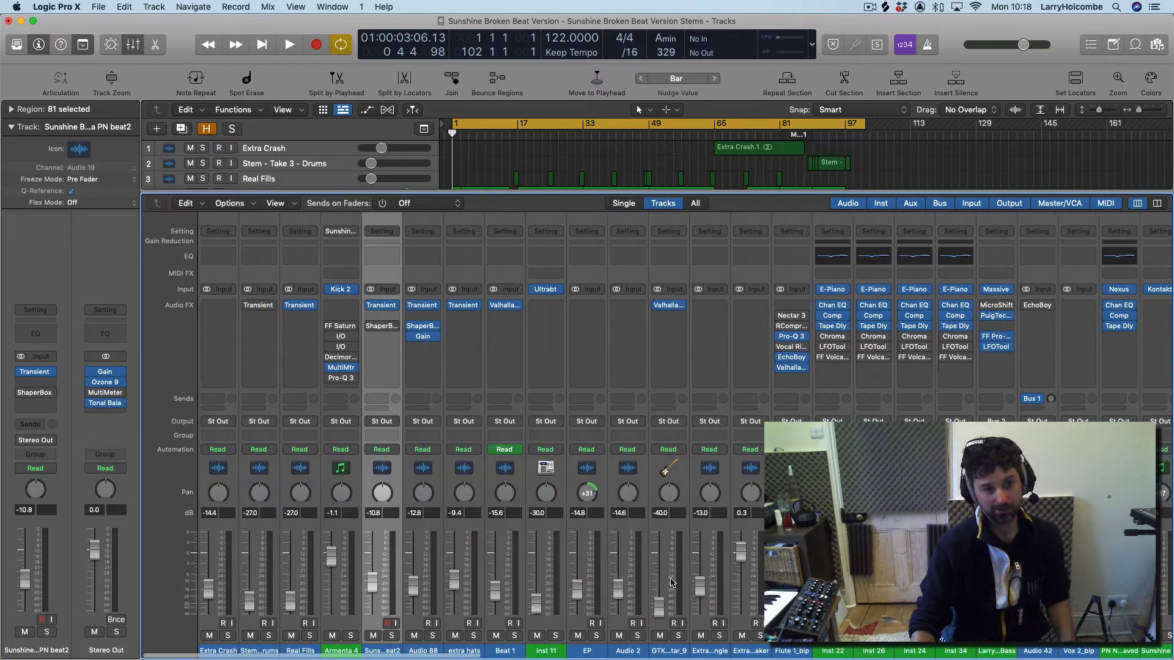
Step: Audition the GTK What Would You Say Guitar_9 region in solo from bar 89 with cycling off
left_click(676, 636)
key("x")
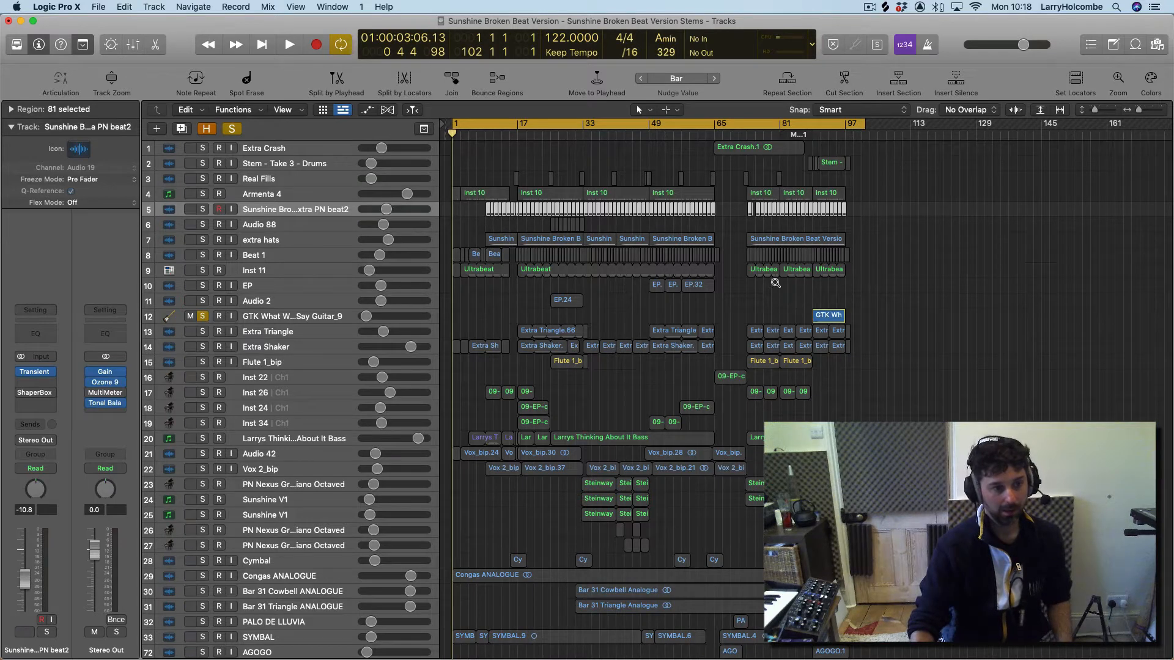
left_click_drag(774, 282, 911, 389)
left_click(596, 124)
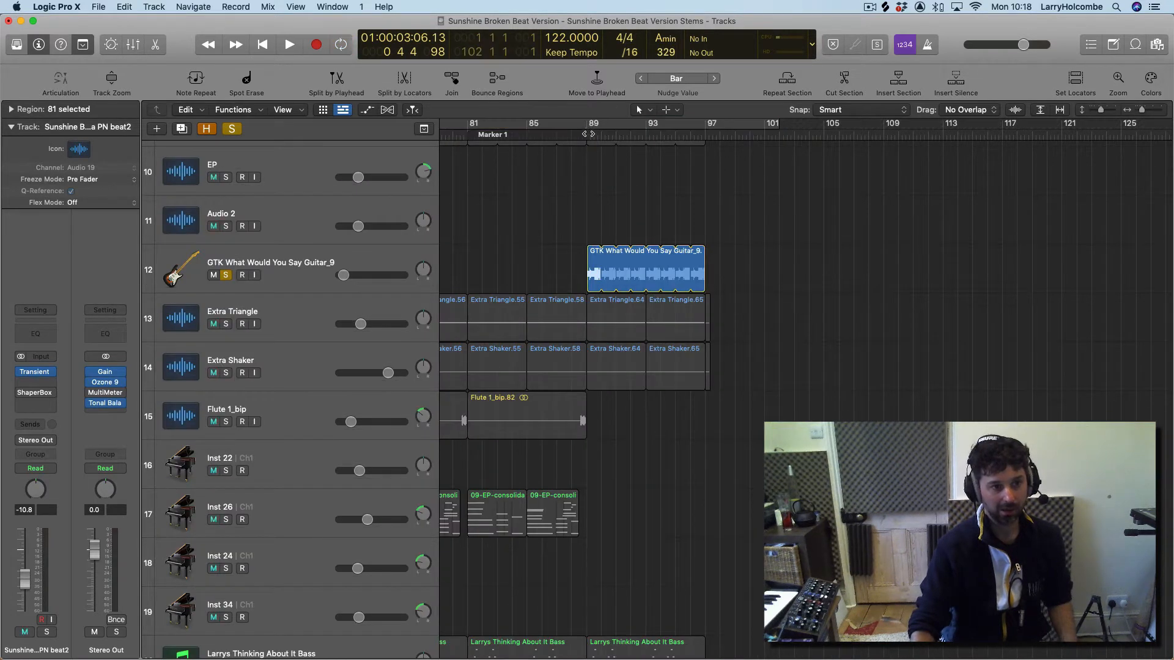
double_click(588, 133)
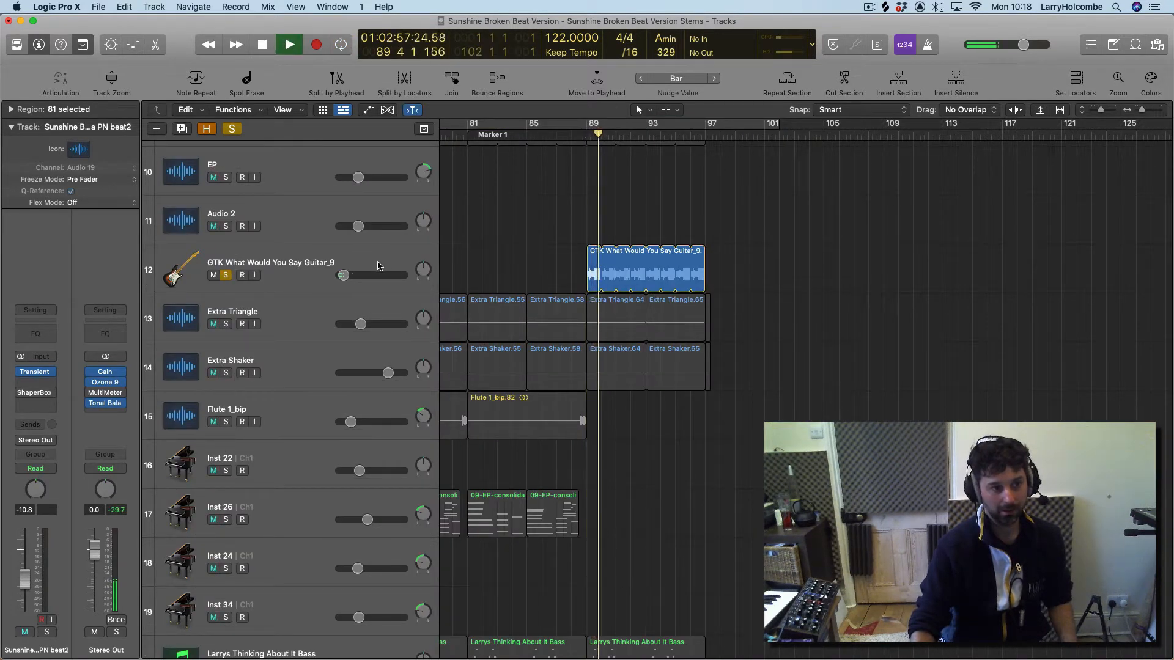
key("space")
left_click(303, 282)
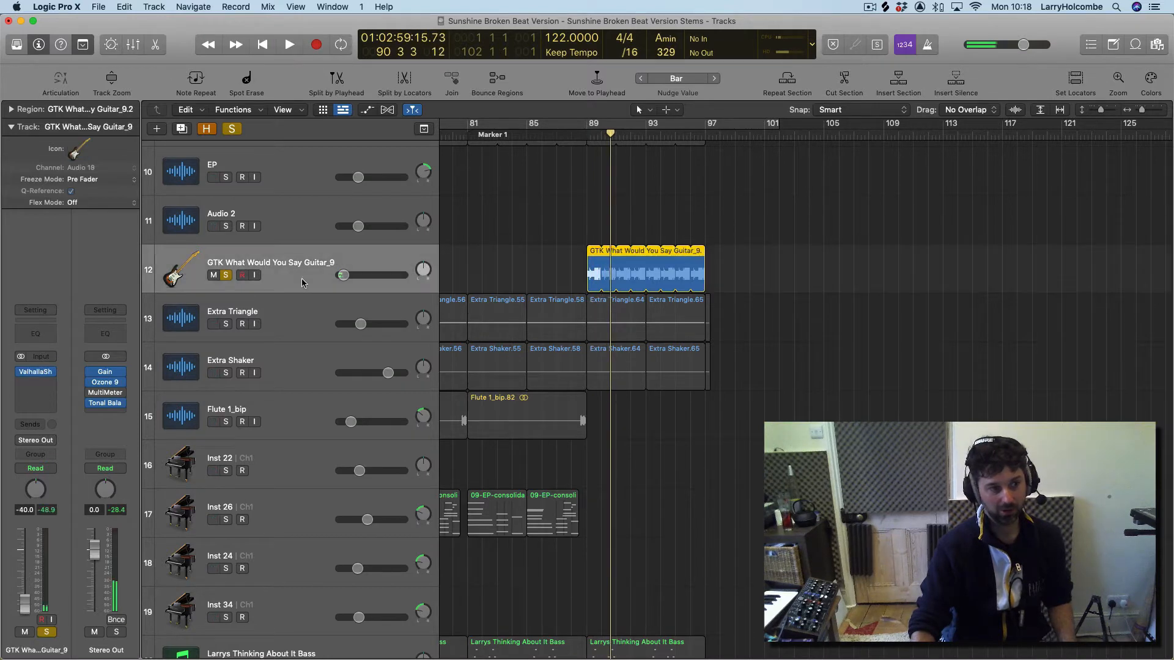
scroll(274, 271, "left", 3)
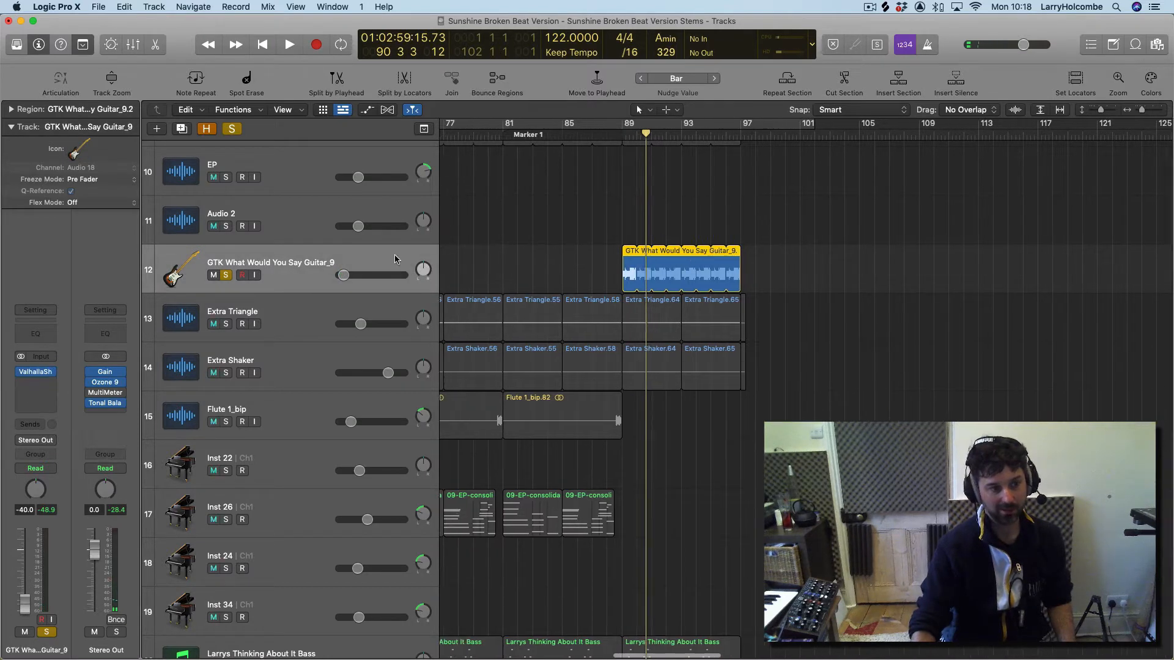
key("s")
Step: Audition the Flute 1_bip track in solo with a cycle range from bar 80 to bar 87
scroll(615, 250, "down", 5)
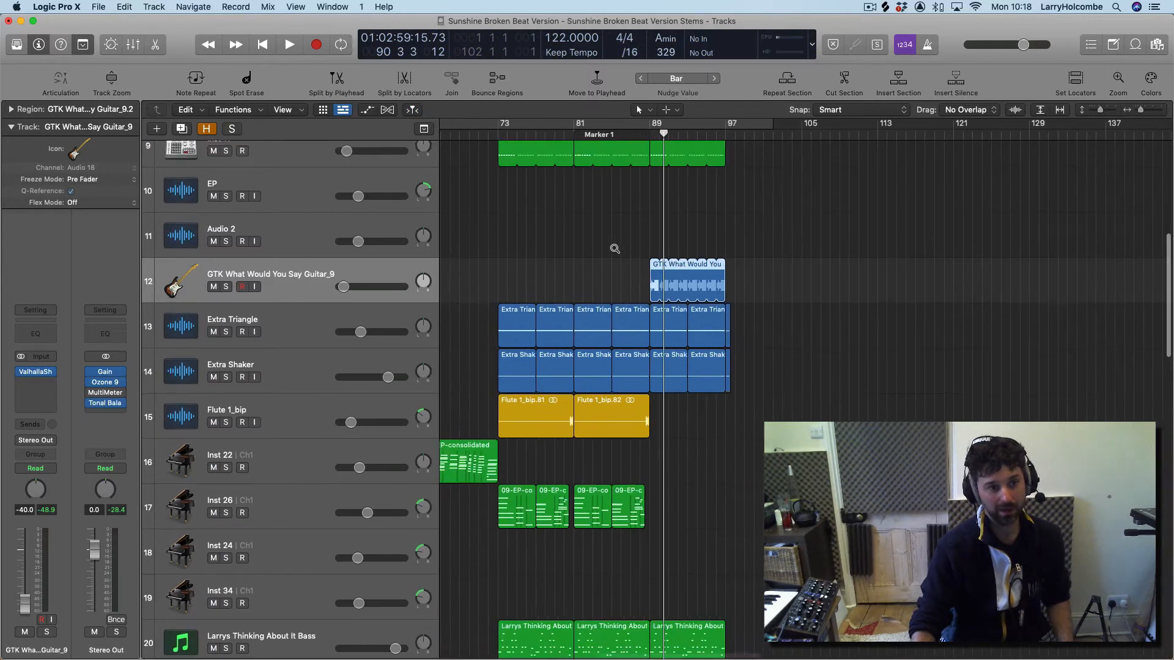
scroll(507, 361, "left", 3)
left_click(325, 404)
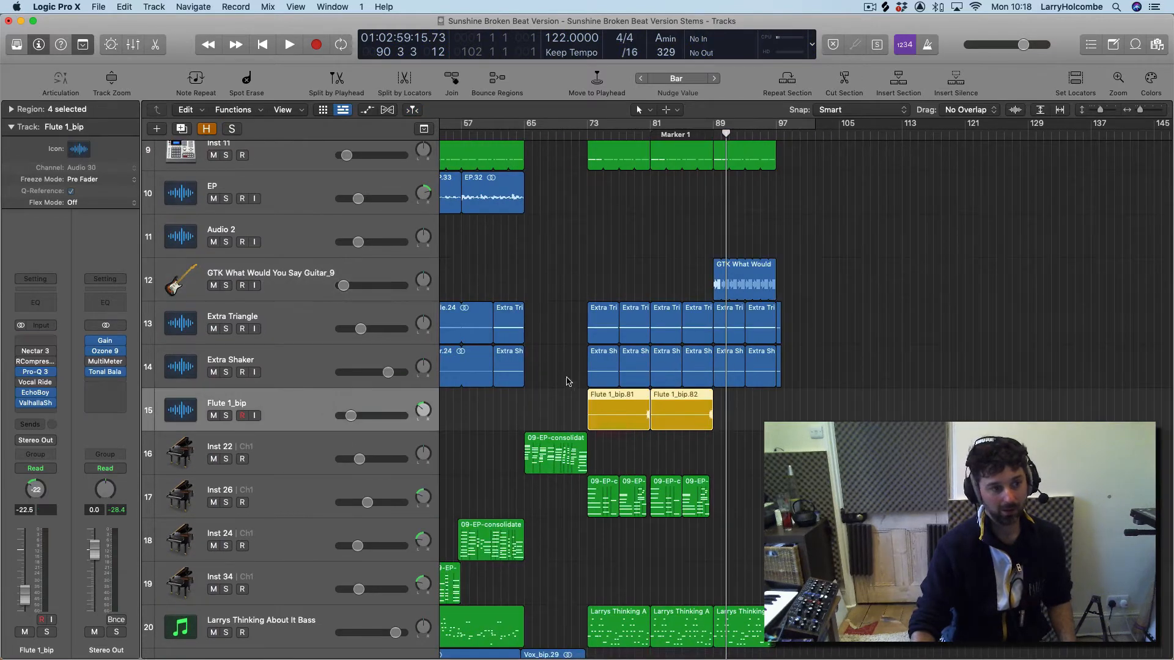
key("z")
left_click_drag(685, 129, 846, 139)
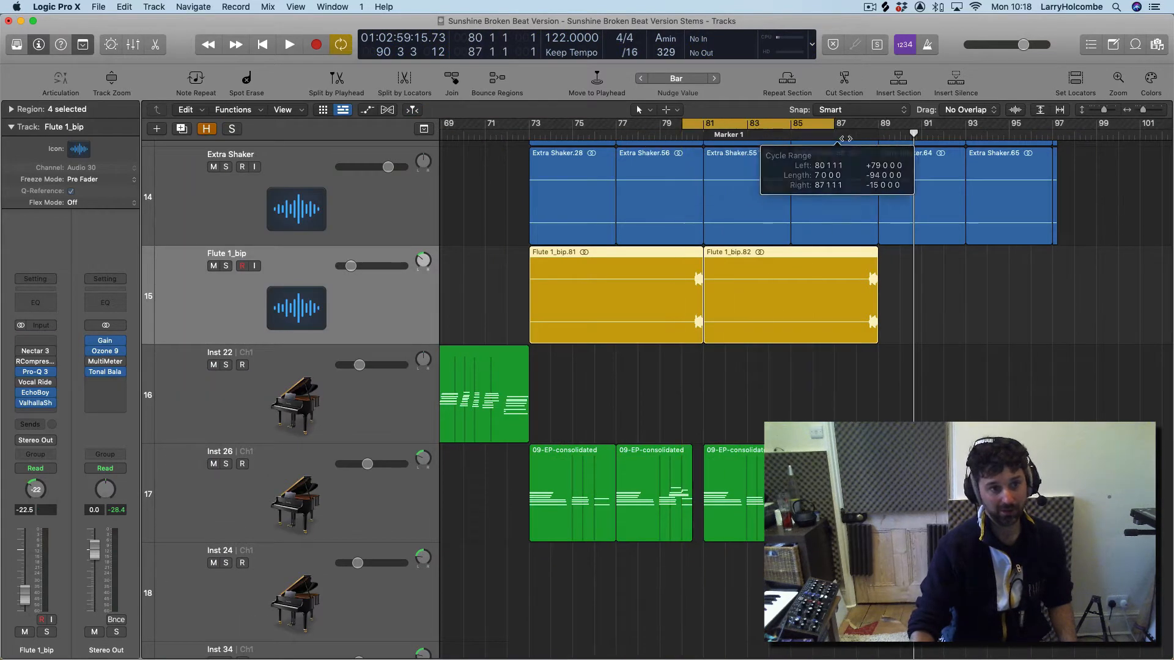
key("space")
left_click(225, 266)
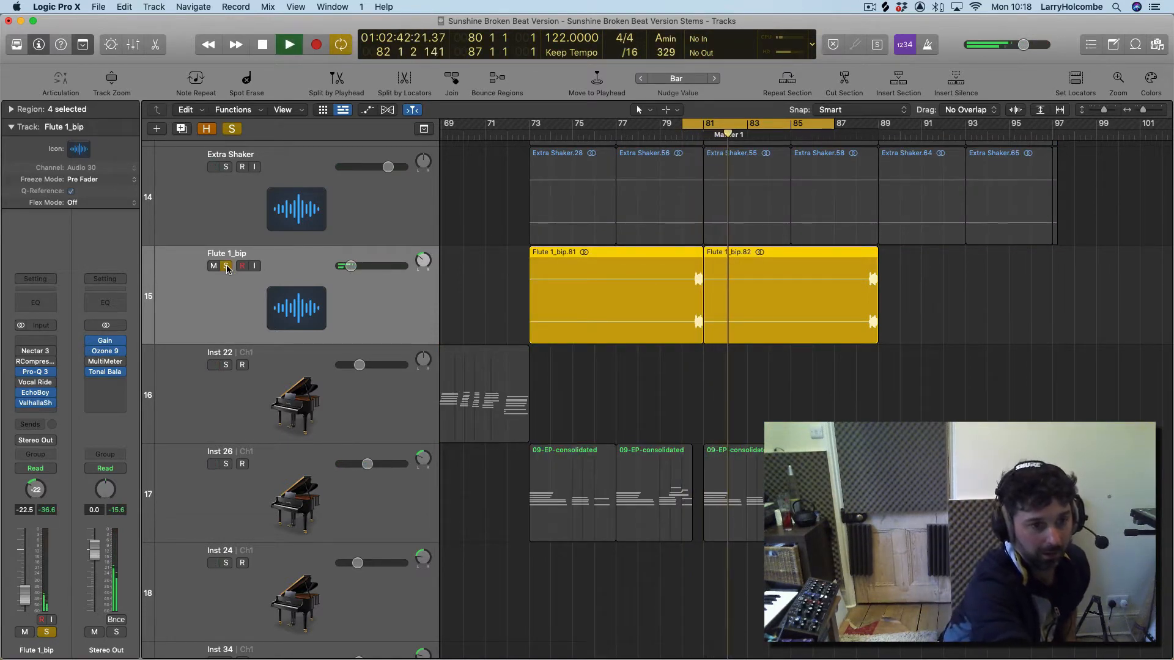
key("space")
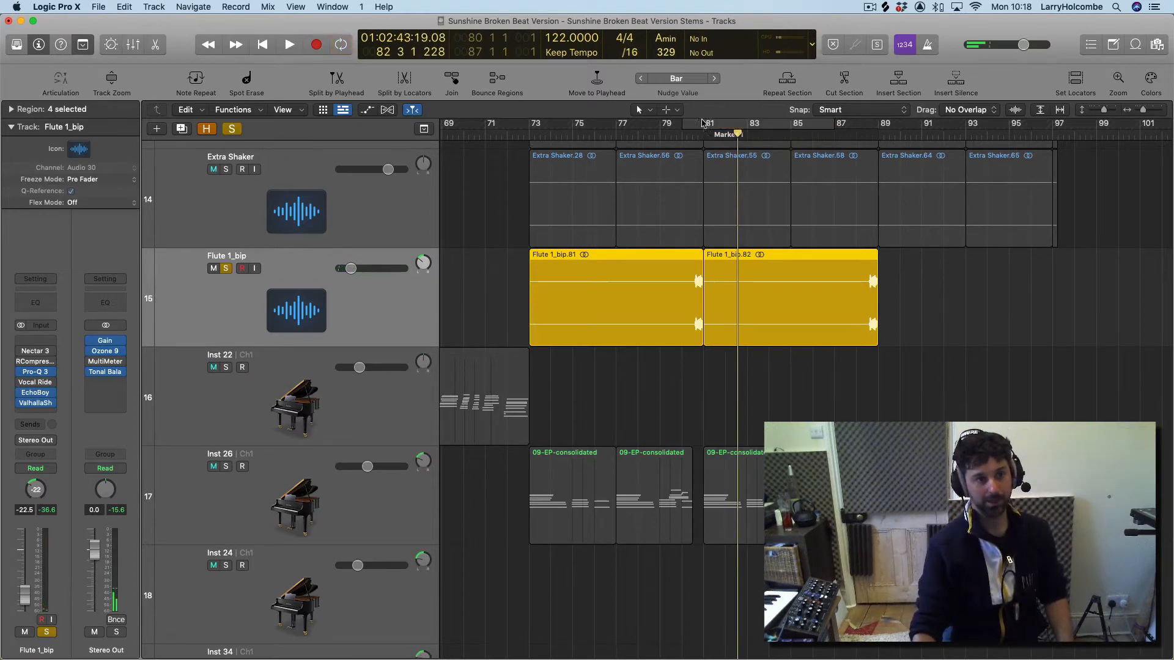
left_click(226, 268)
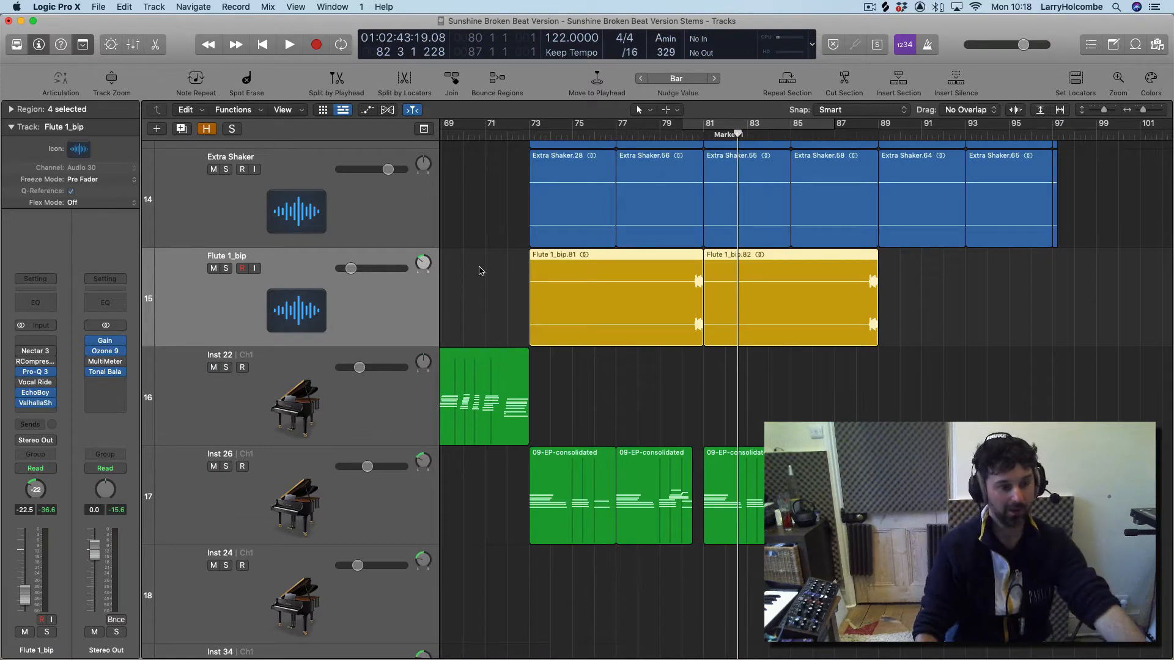
Step: Bypass all plug-ins on the Flute 1_bip track and audition it in solo from bar 81 with cycling off
scroll(479, 267, "left", 2)
scroll(571, 209, "left", 1)
left_click(571, 209)
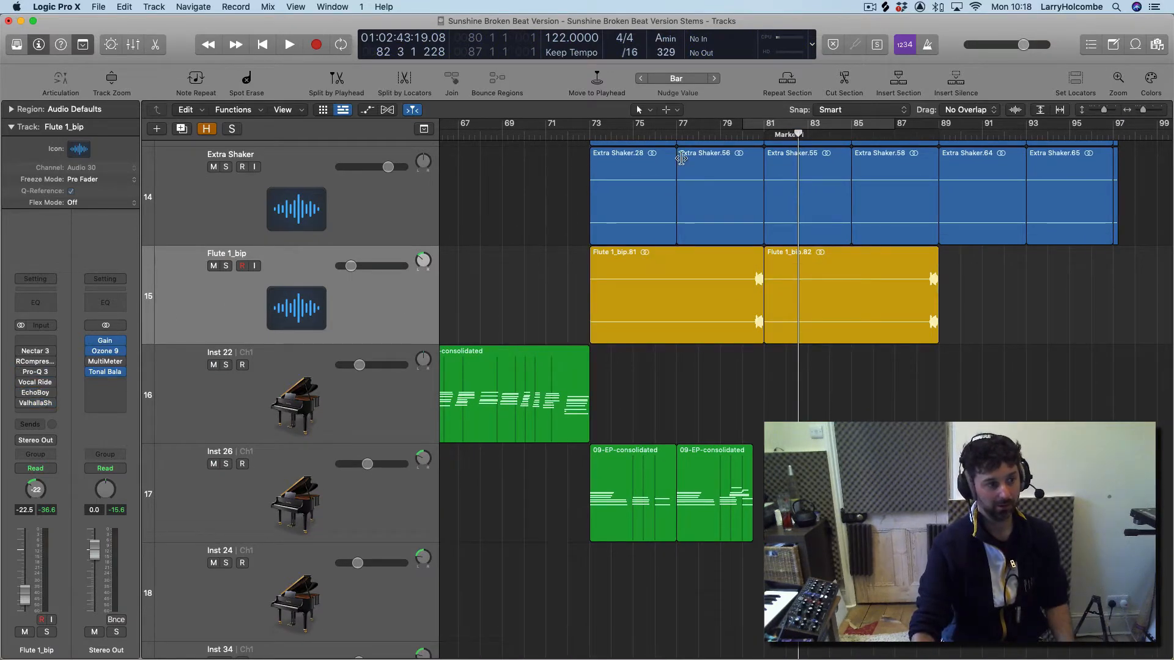
left_click(764, 133)
key("space")
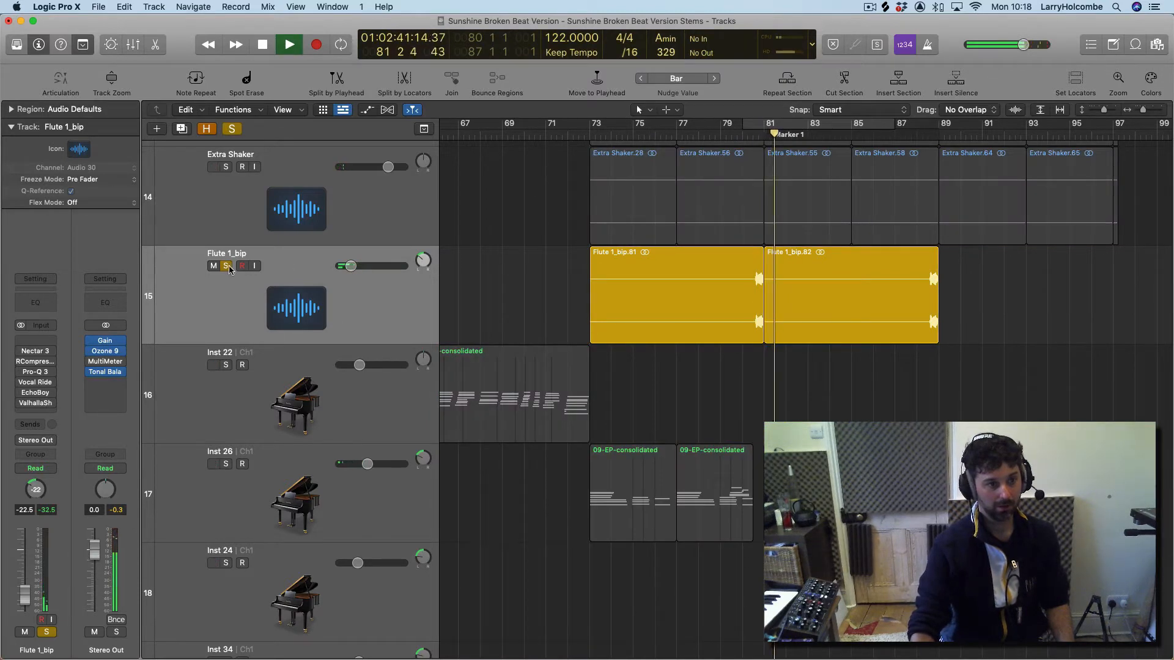
key("space")
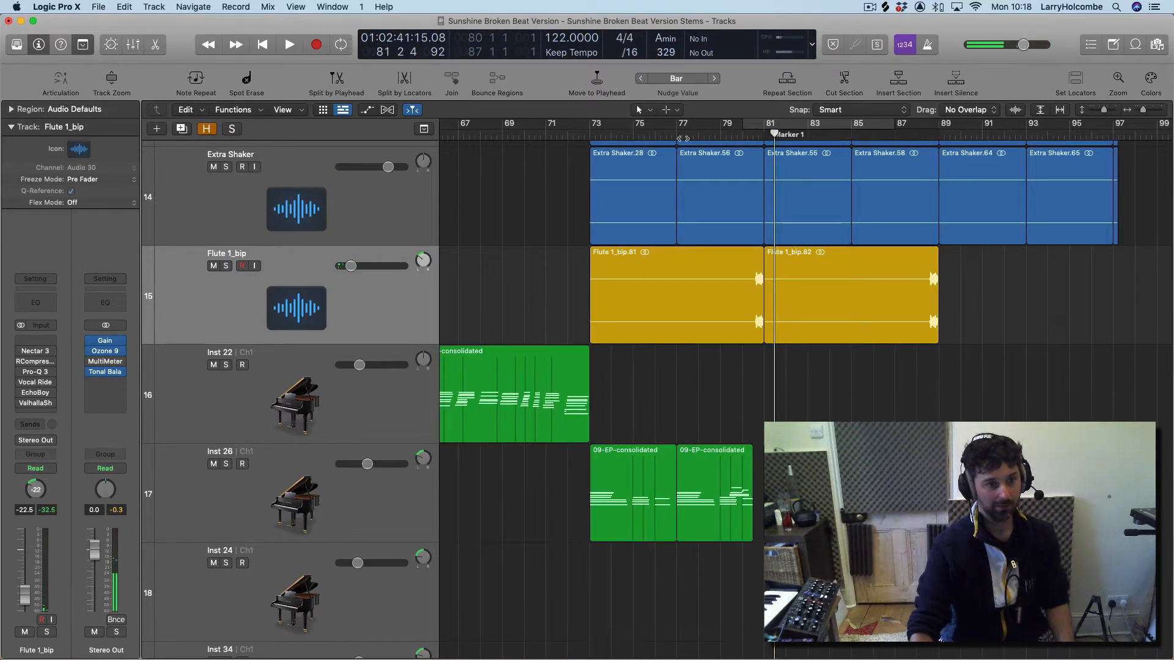
Step: Turn on the RCompressor, EchoBoy and Valhalla plug-ins on the Flute 1_bip channel strip
left_click(20, 361)
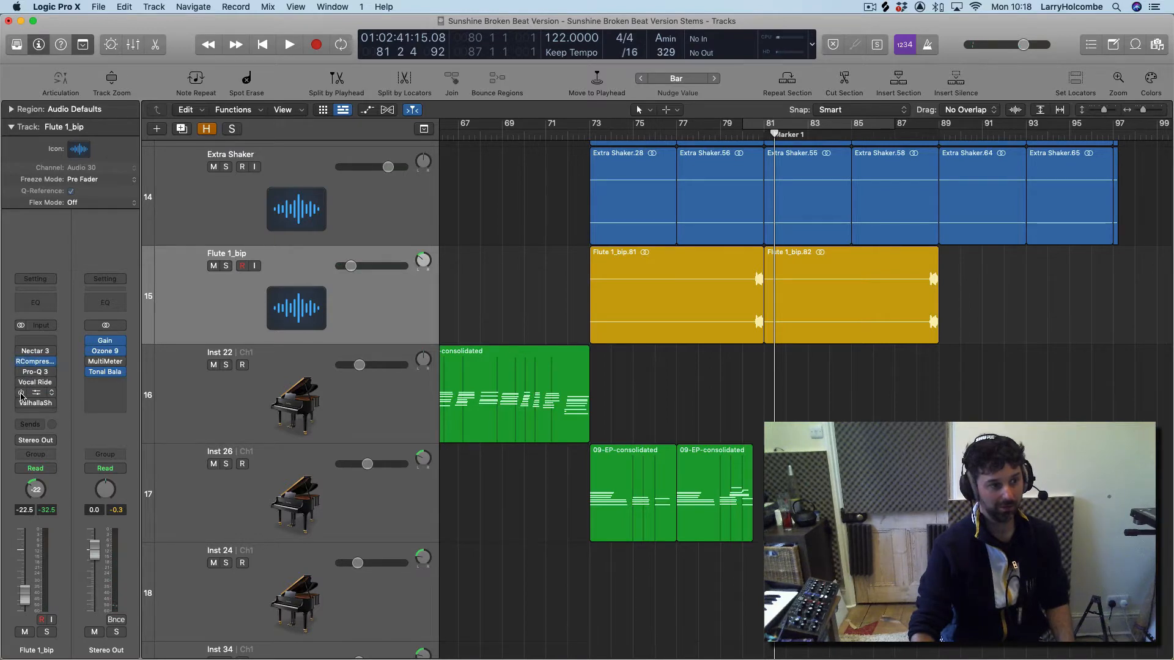
left_click(22, 394)
left_click(21, 404)
scroll(298, 291, "right", 1)
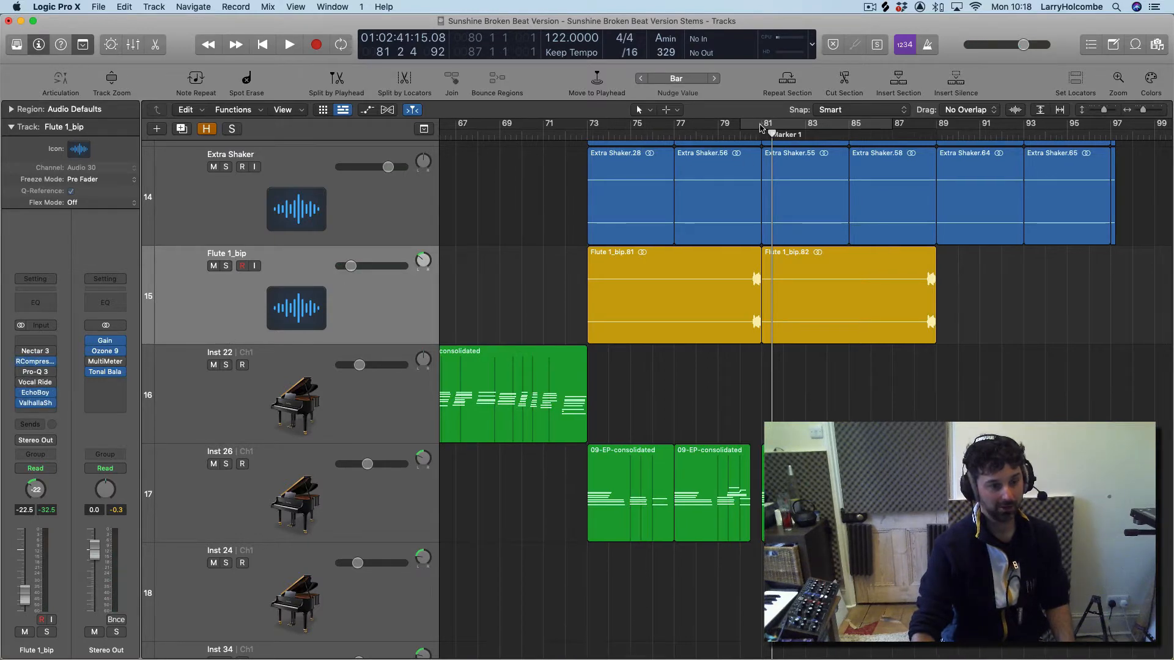
Step: Bypass the LFOTool plug-in on the Larrys Thinking About It Bass channel strip in the mixer
left_click(565, 197, "ctrl+alt")
scroll(566, 198, "down", 4)
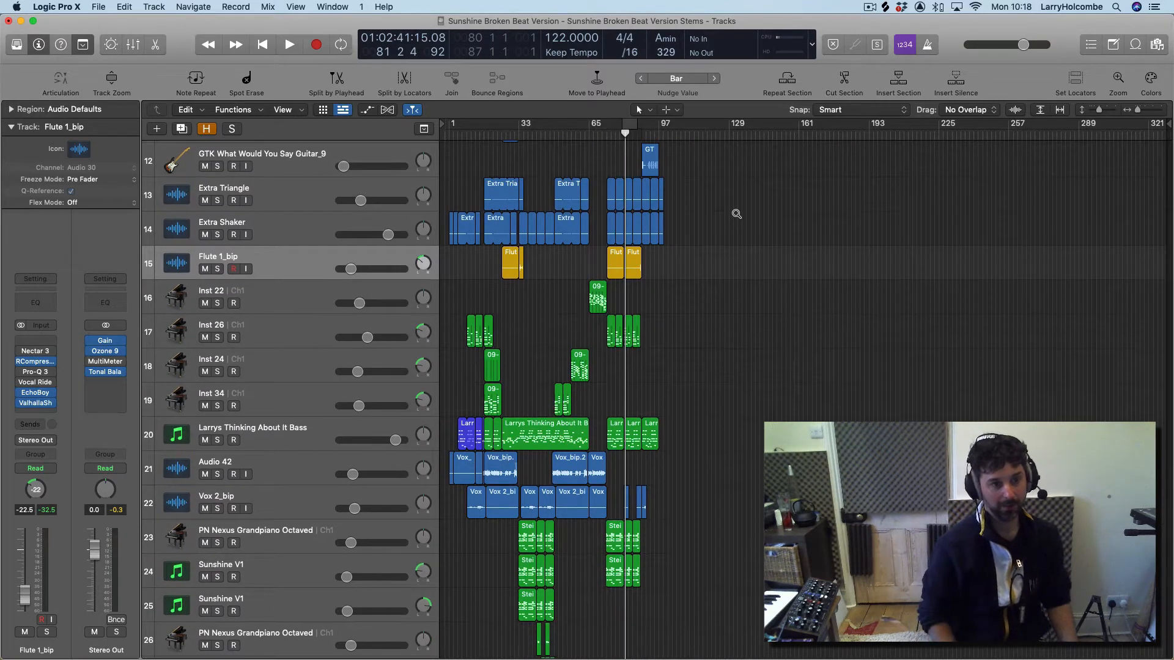
scroll(737, 215, "down", 1)
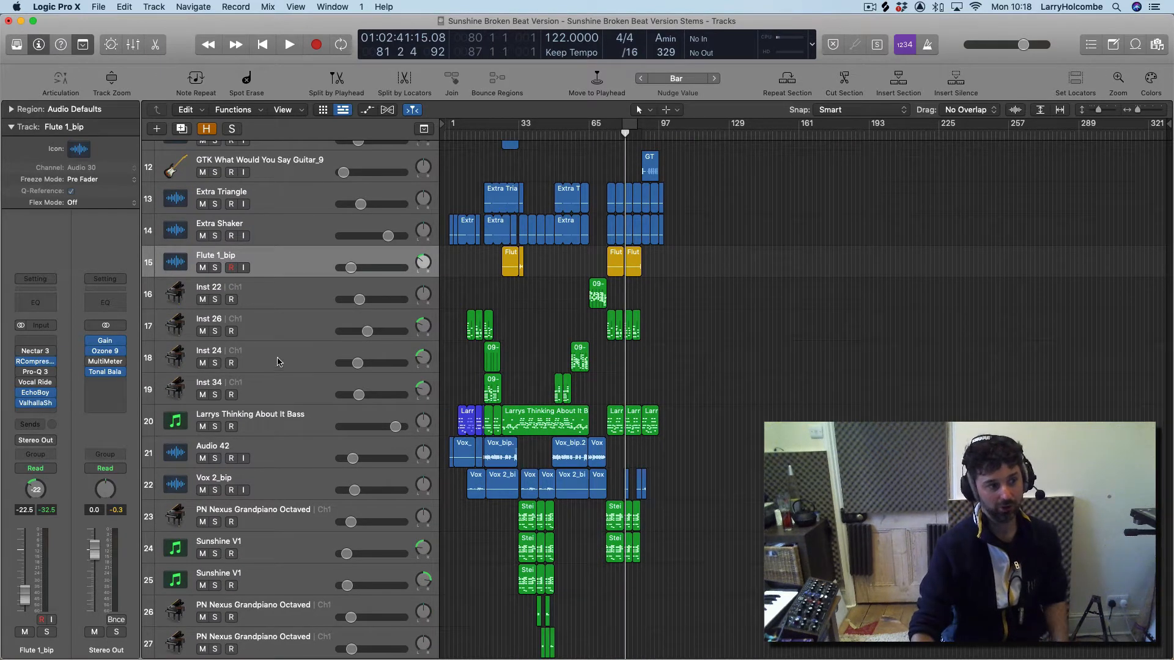
key("x")
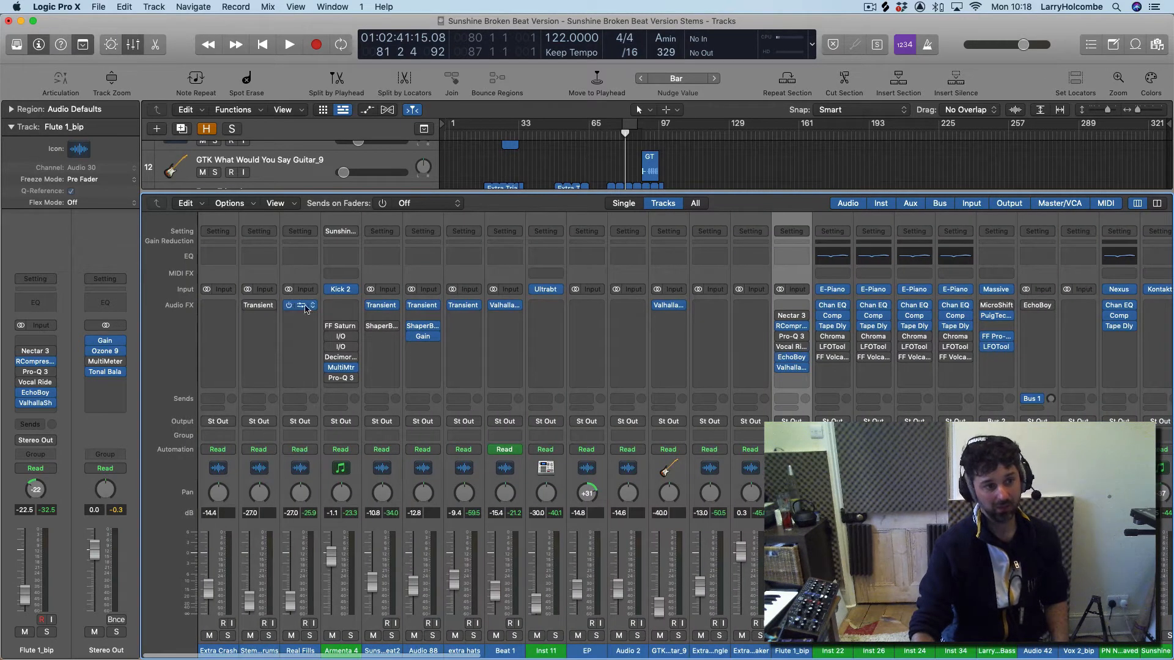
scroll(806, 308, "right", 3)
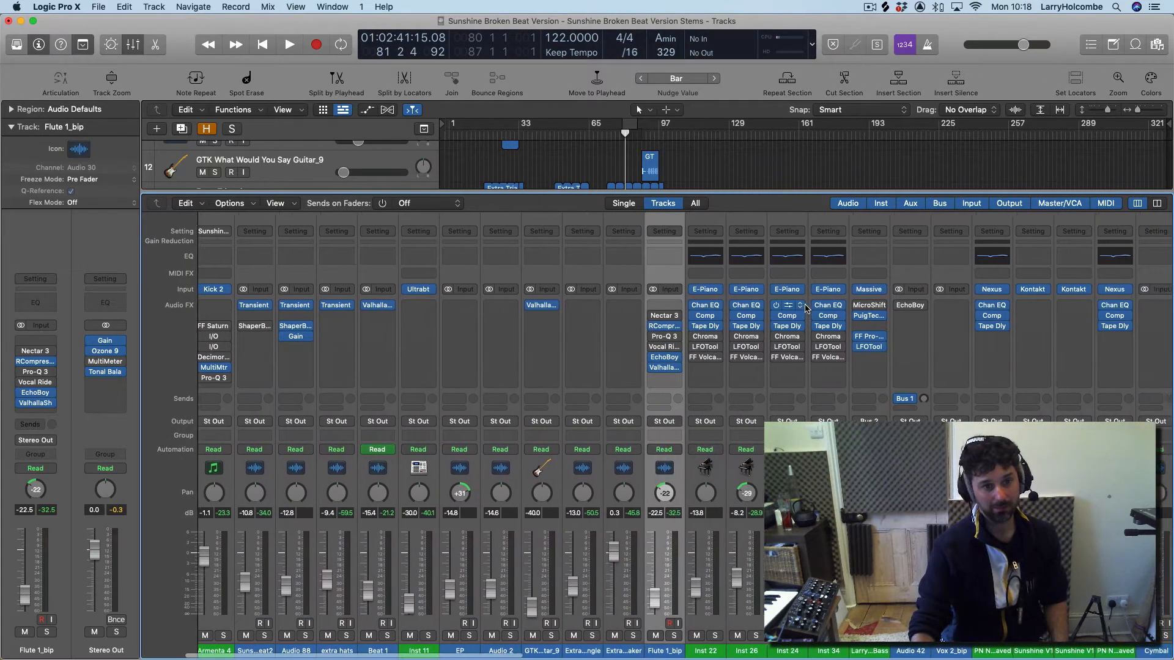
scroll(805, 309, "right", 5)
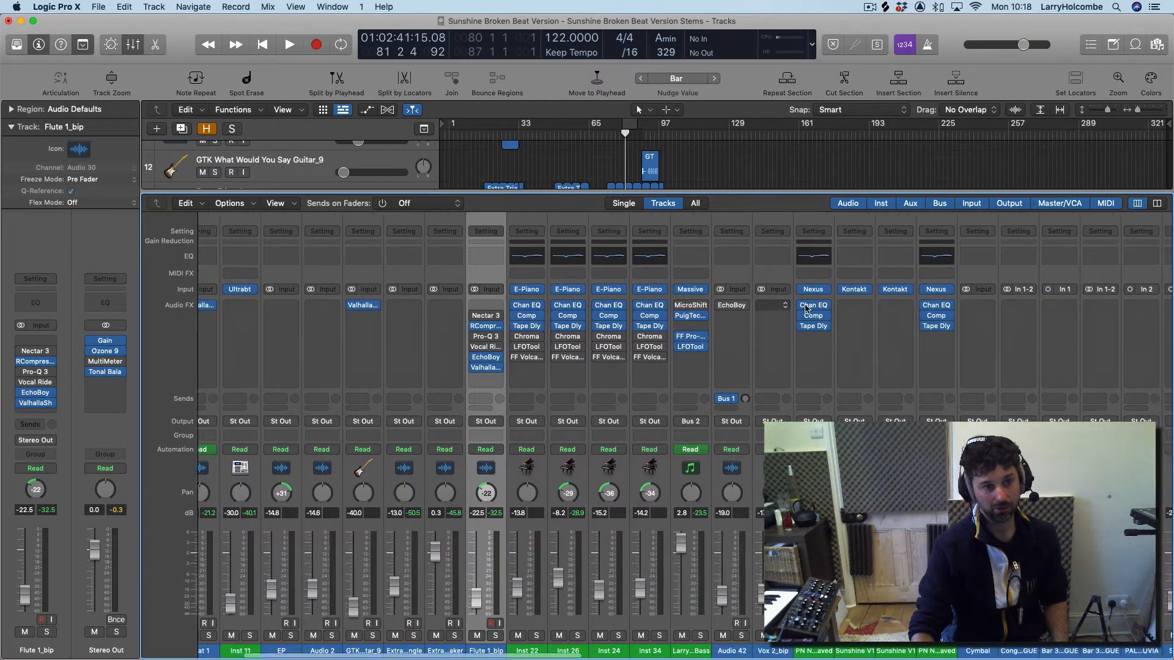
scroll(806, 309, "right", 4)
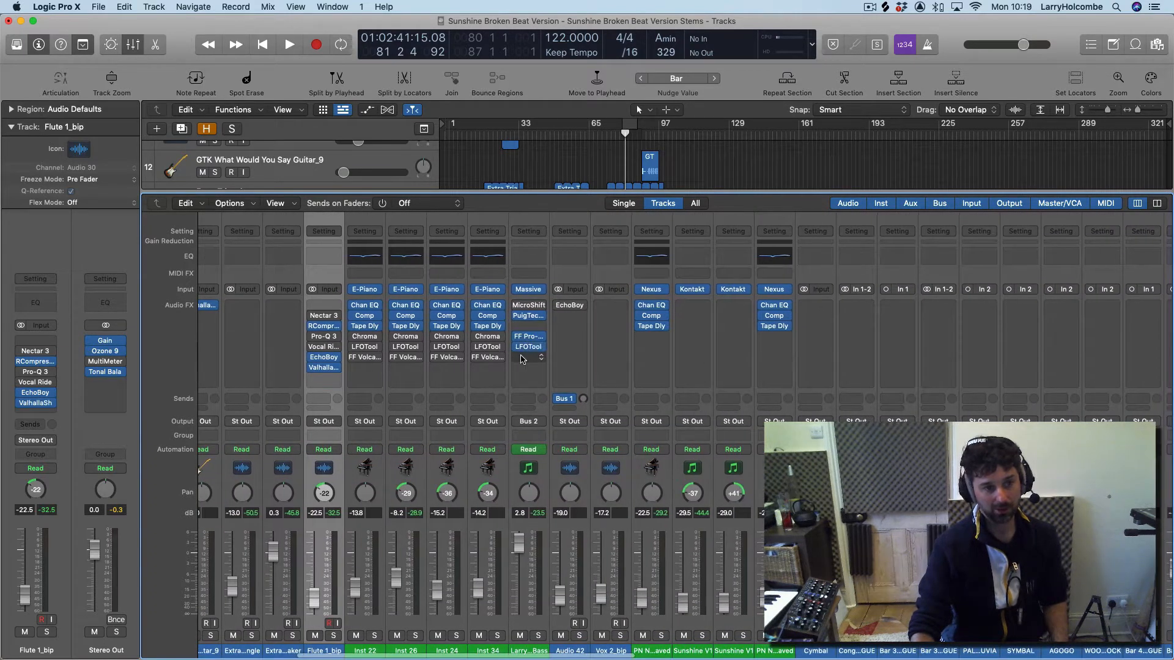
mouse_move(530, 353)
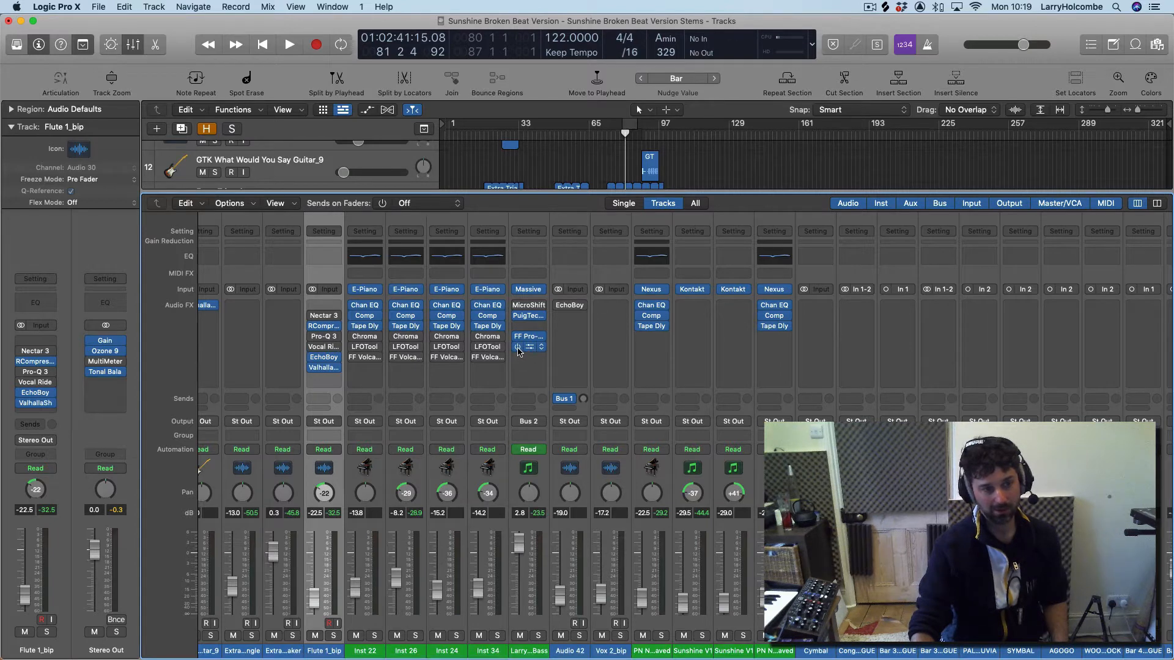
left_click(518, 350)
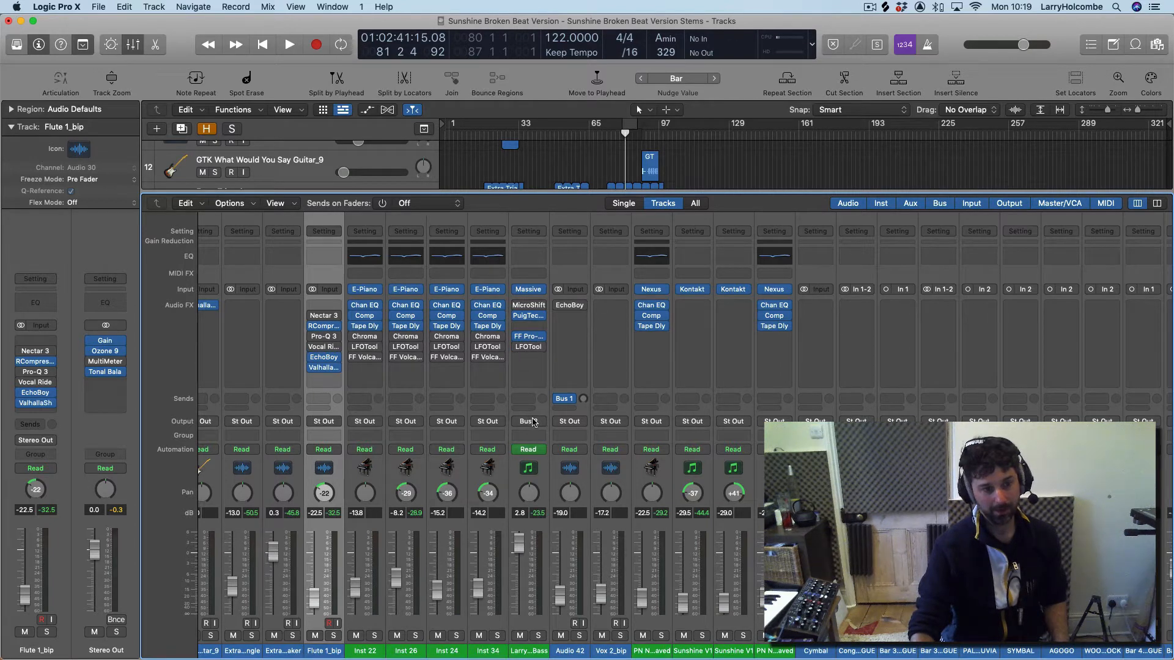
Step: Inspect the Tape Delay and Compressor settings on the first PN Nexus Grandpiano Octaved channel strip
left_click(653, 329)
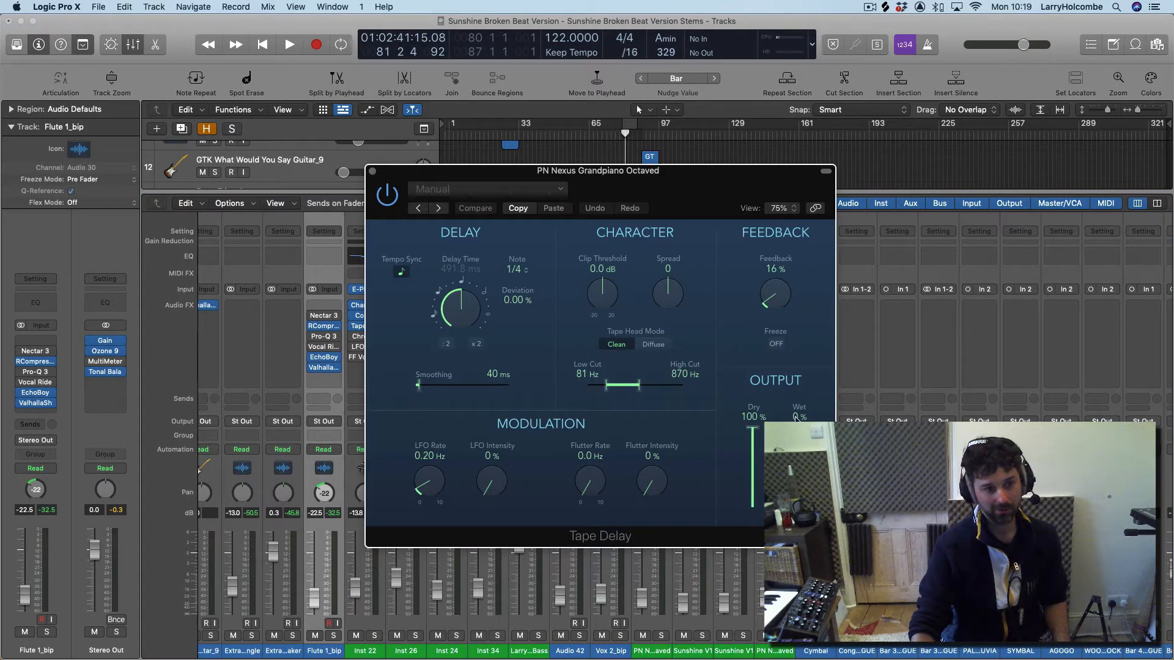
left_click(373, 171)
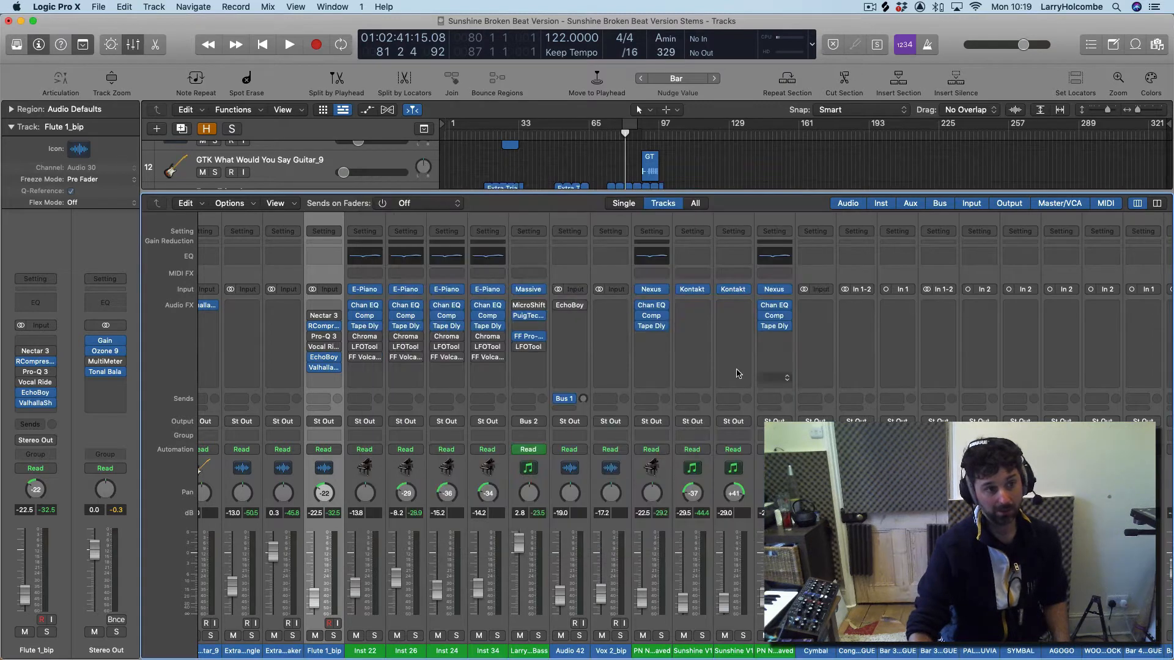
left_click(652, 316)
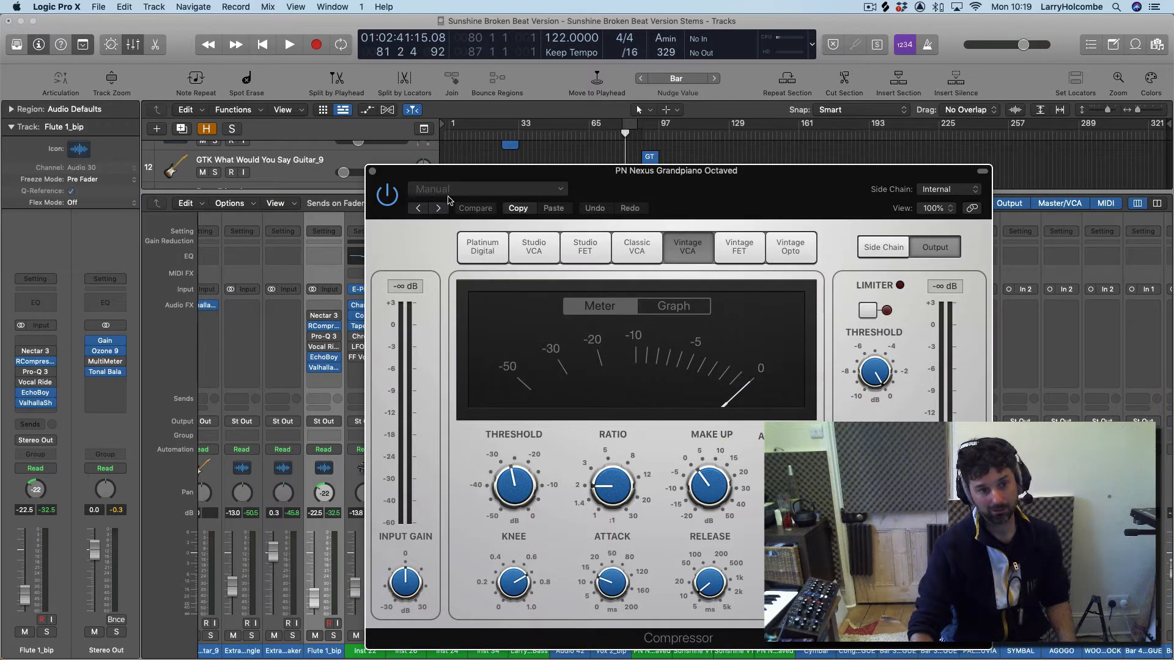
left_click(373, 172)
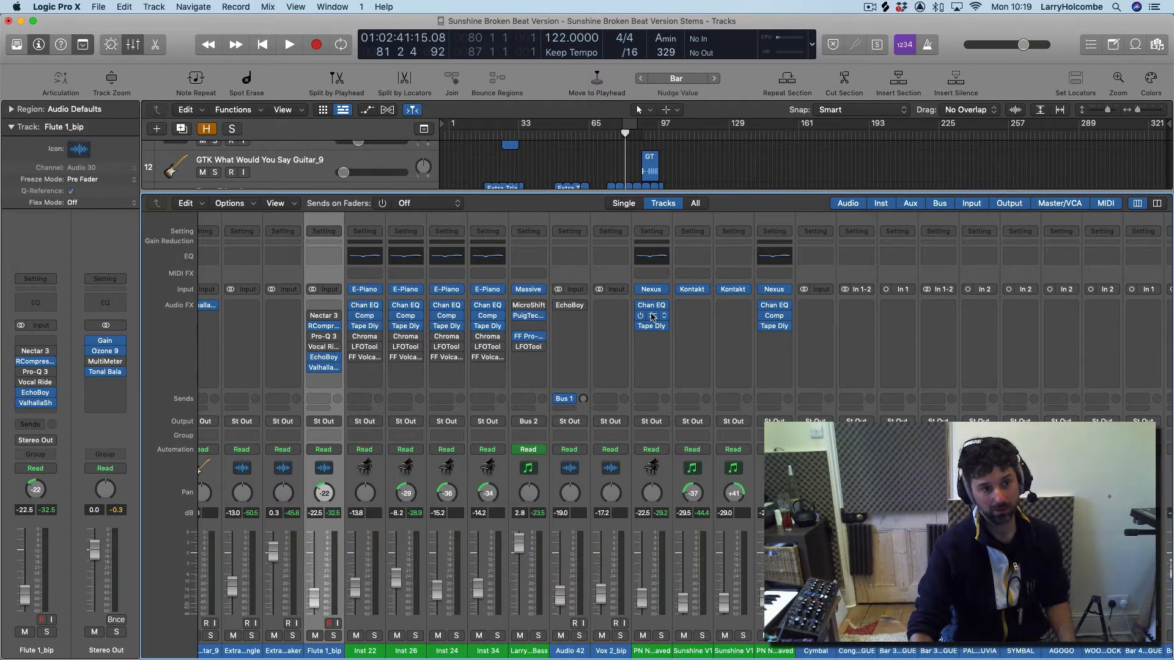
Step: Check the plug-ins on the remaining channel strips through to Stereo Out and hide the mixer
scroll(658, 316, "right", 3)
scroll(658, 317, "right", 15)
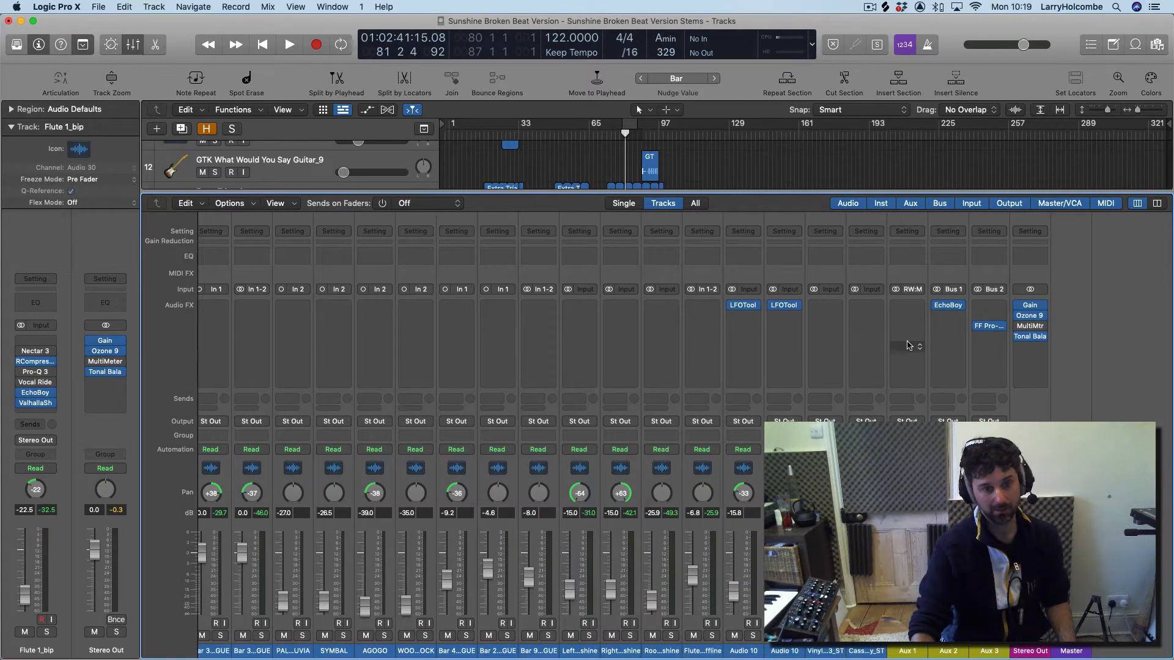
scroll(907, 346, "left", 20)
key("x")
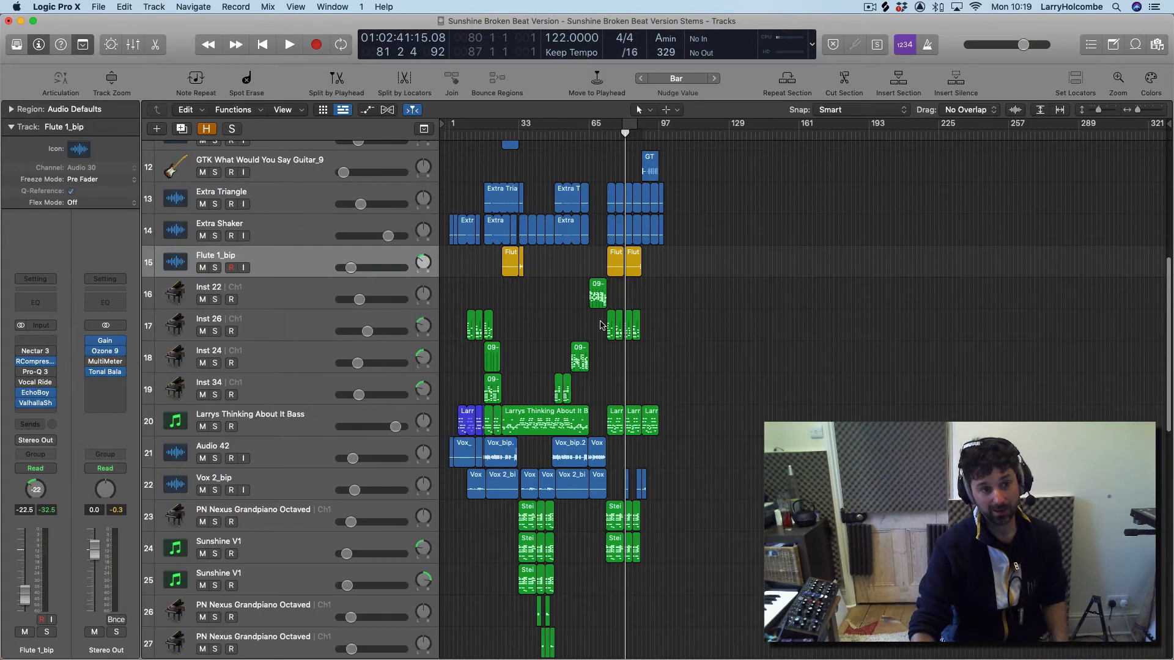
Step: Play the arrangement from the start of the first Flute 1_bip region and check the channel levels in the mixer
scroll(592, 325, "up", 4)
scroll(592, 325, "up", 5)
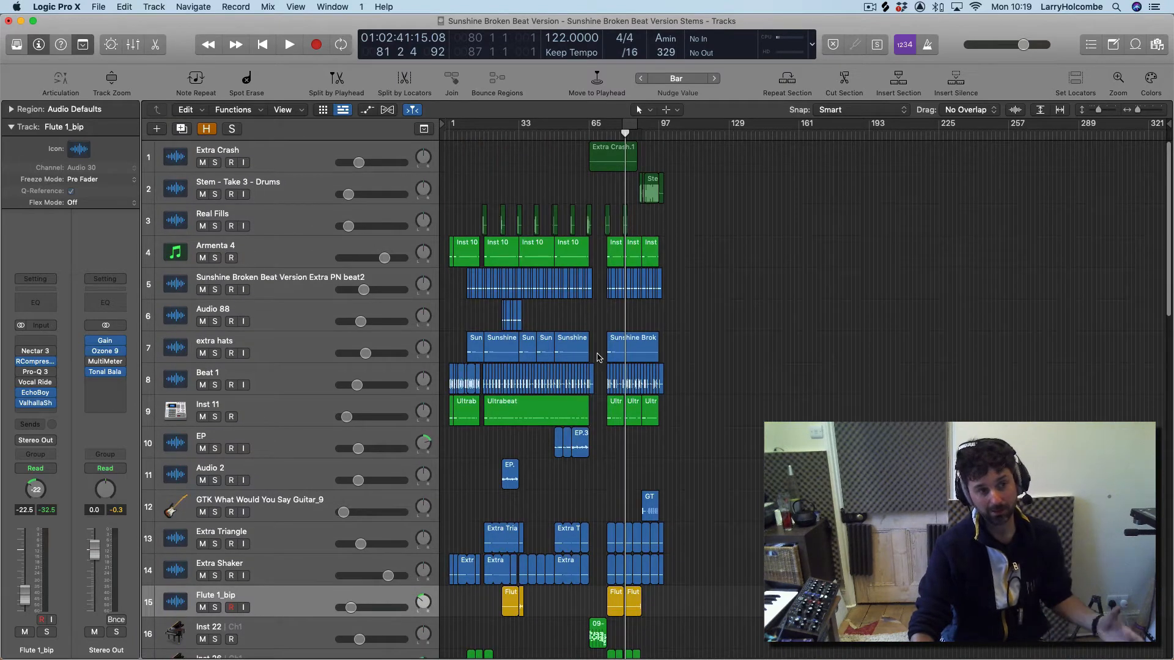
left_click(502, 135)
key("space")
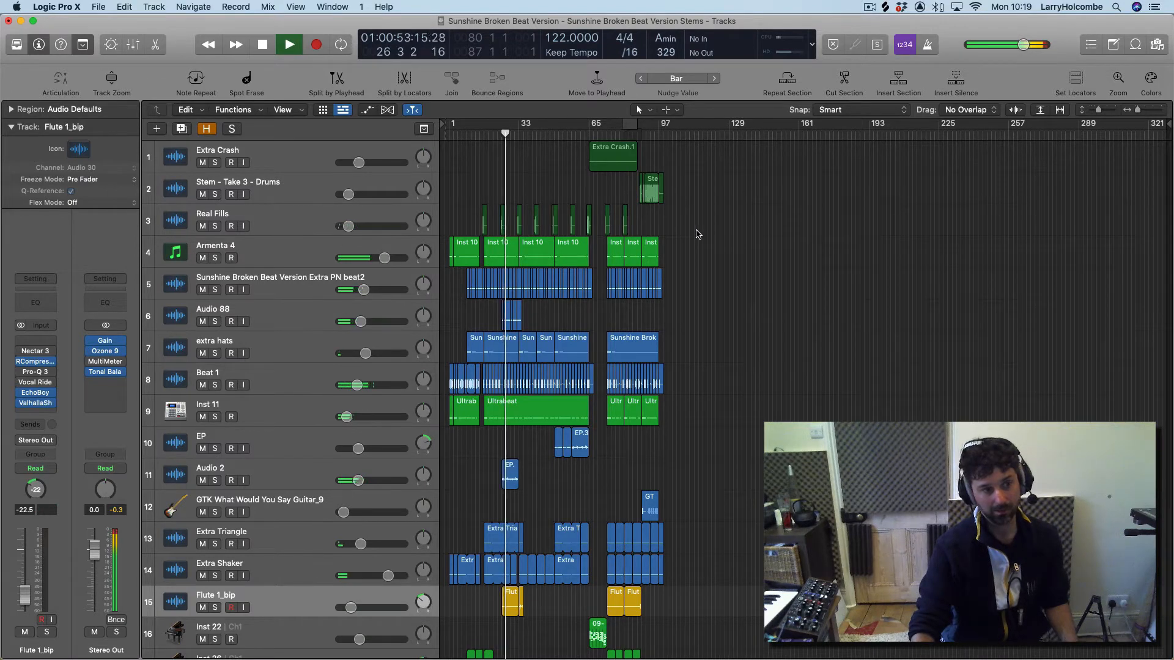
key("x")
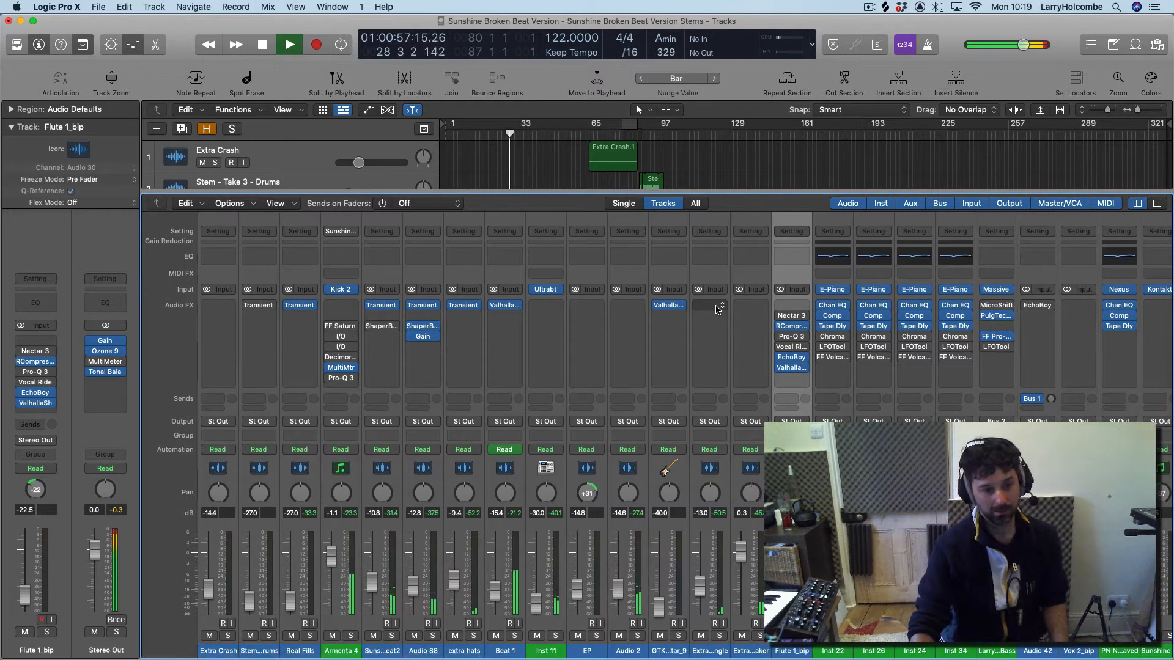
key("space")
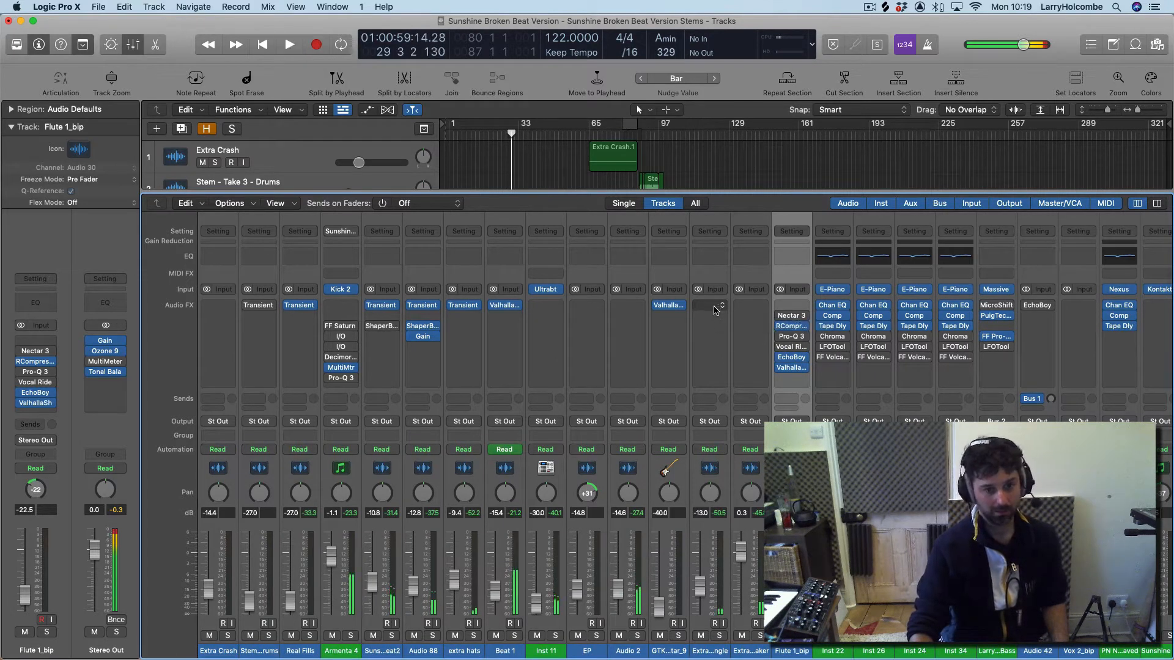
Step: Review the plug-ins and output routing across all channel strips, from the drum tracks to the auxes and Stereo Out
scroll(794, 318, "right", 2)
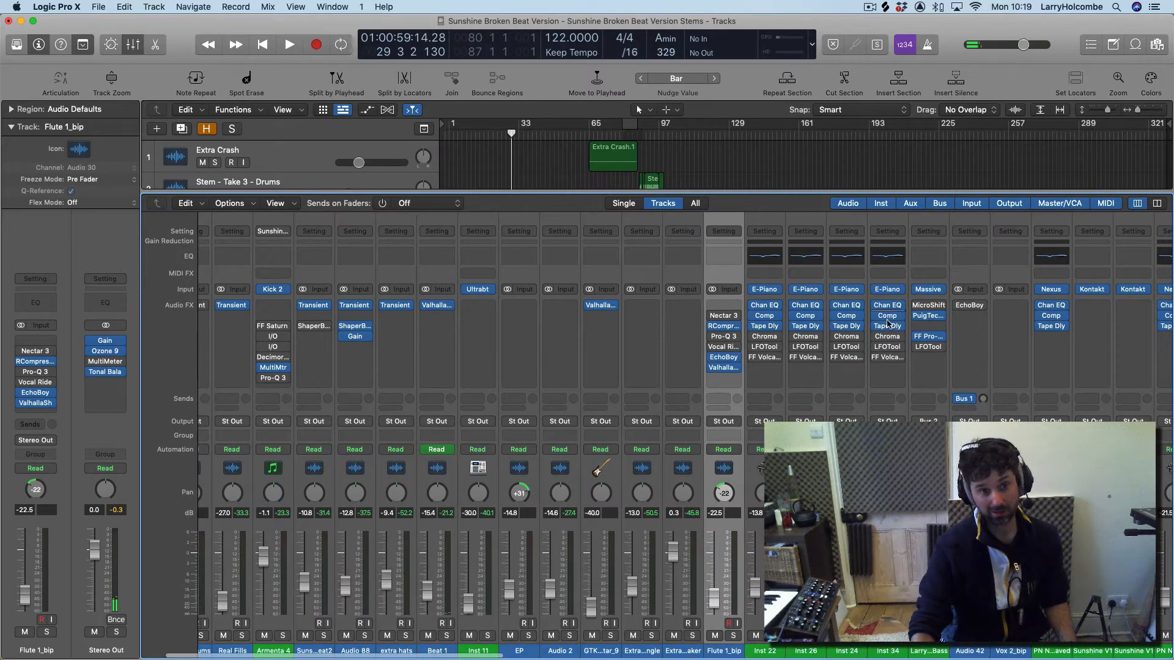
scroll(795, 312, "right", 1)
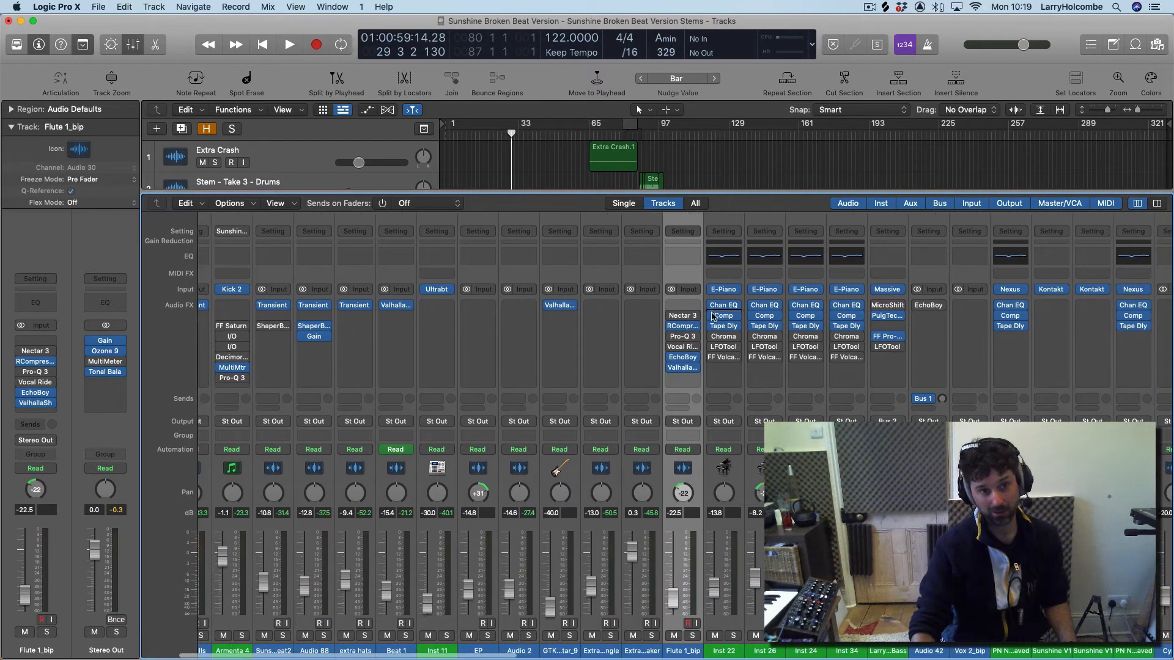
scroll(795, 321, "right", 7)
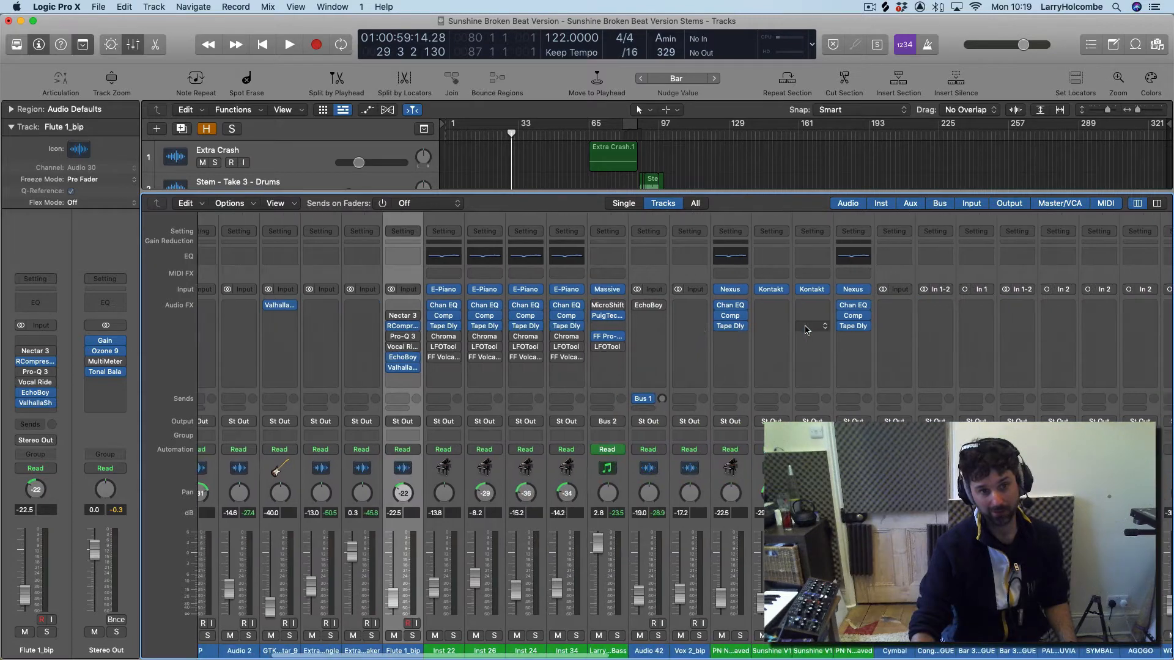
scroll(806, 330, "right", 20)
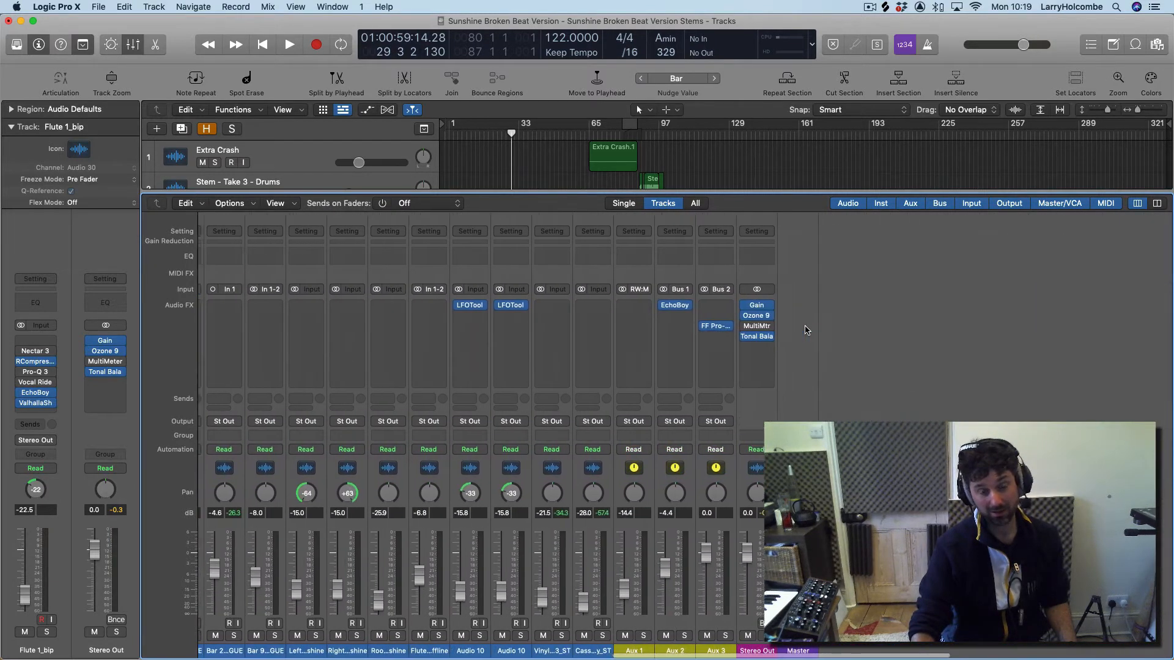
scroll(806, 330, "left", 15)
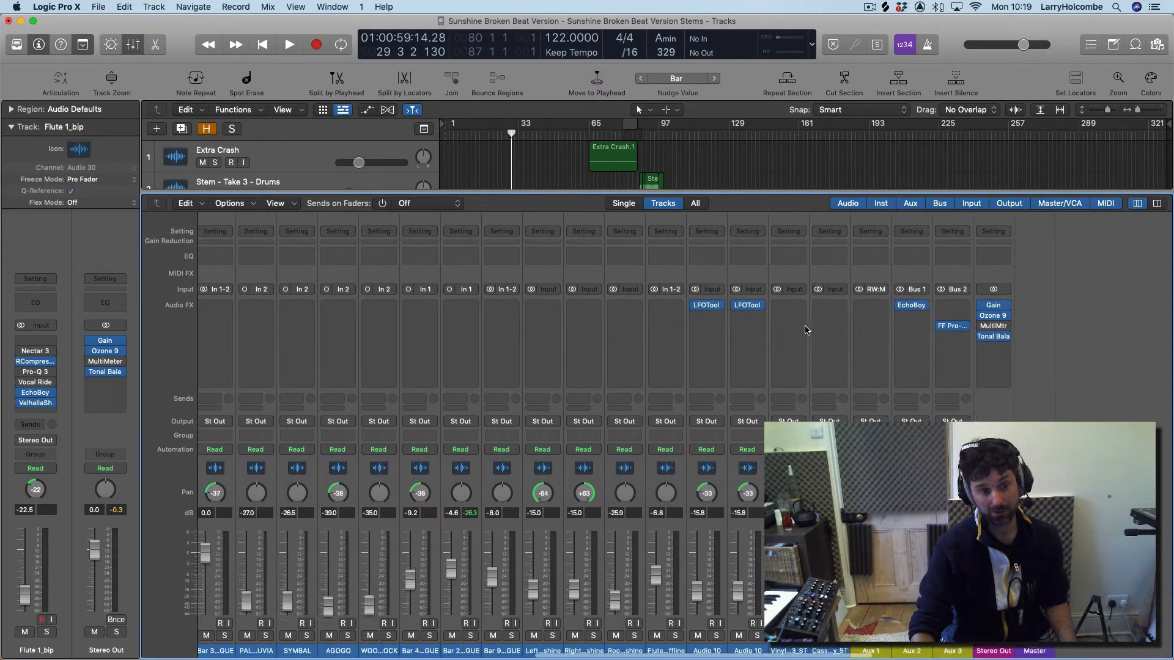
scroll(806, 331, "left", 12)
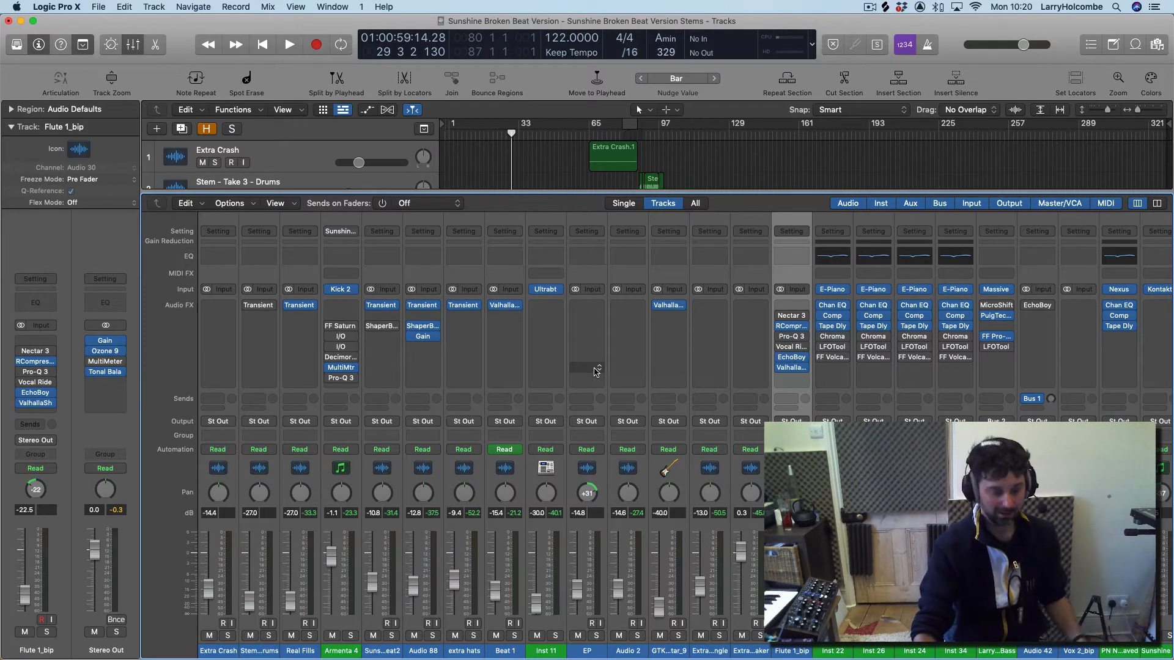
Step: Hide the mixer and review the arrangement's tracks from the drums down to the vocals
key("x")
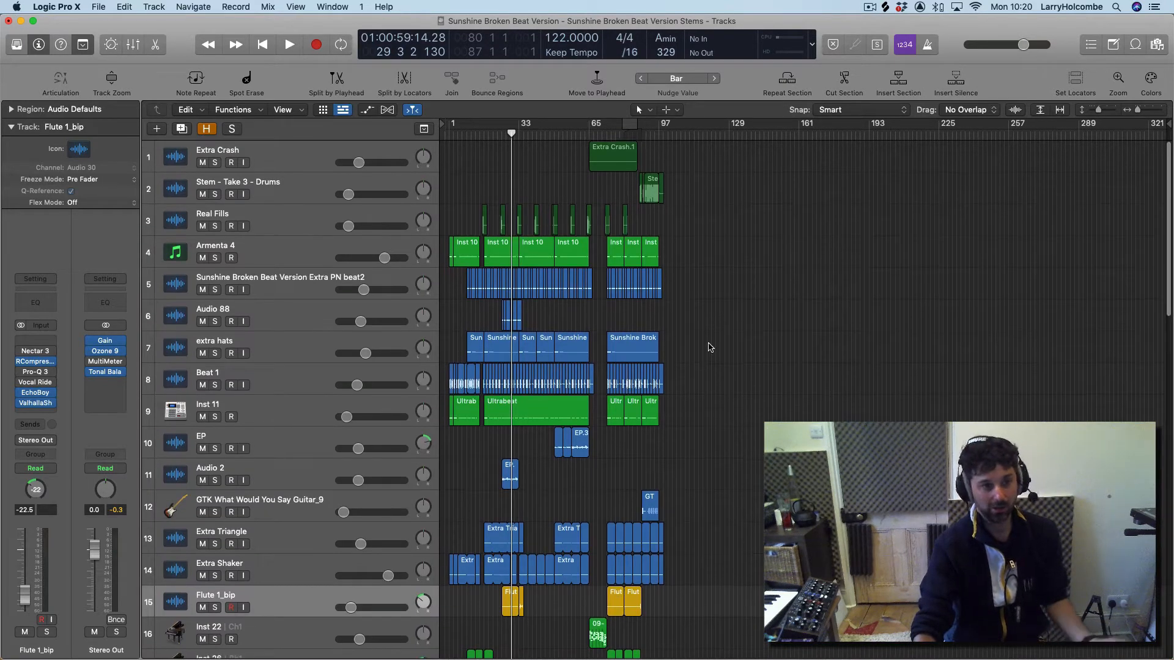
scroll(739, 302, "down", 2)
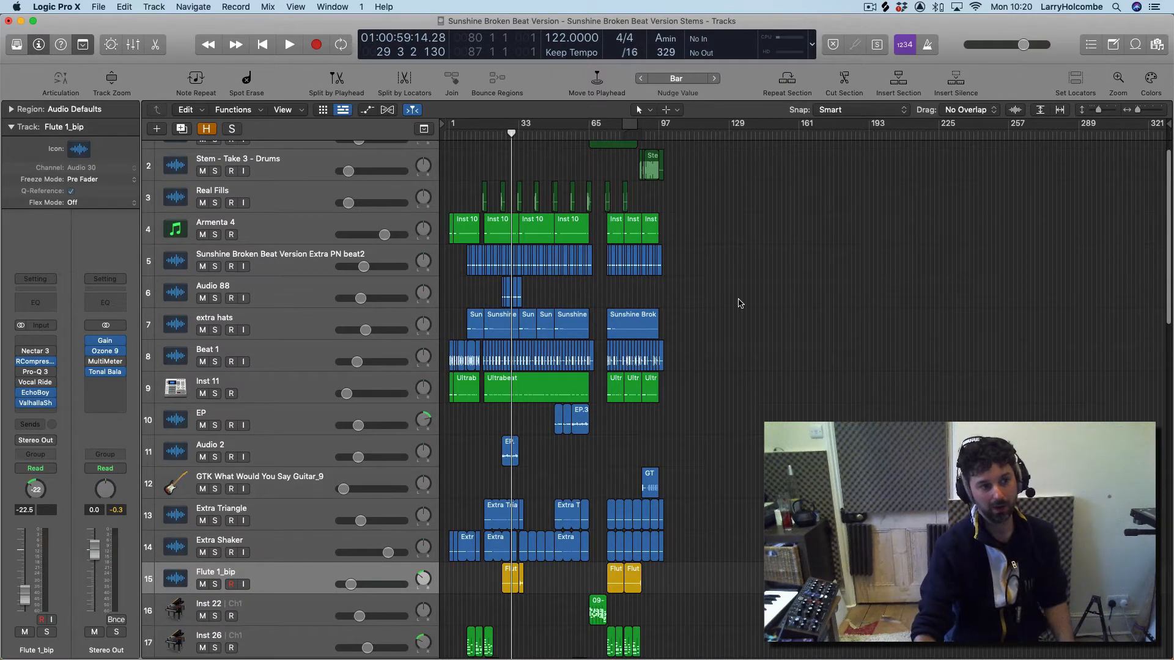
scroll(739, 301, "down", 5)
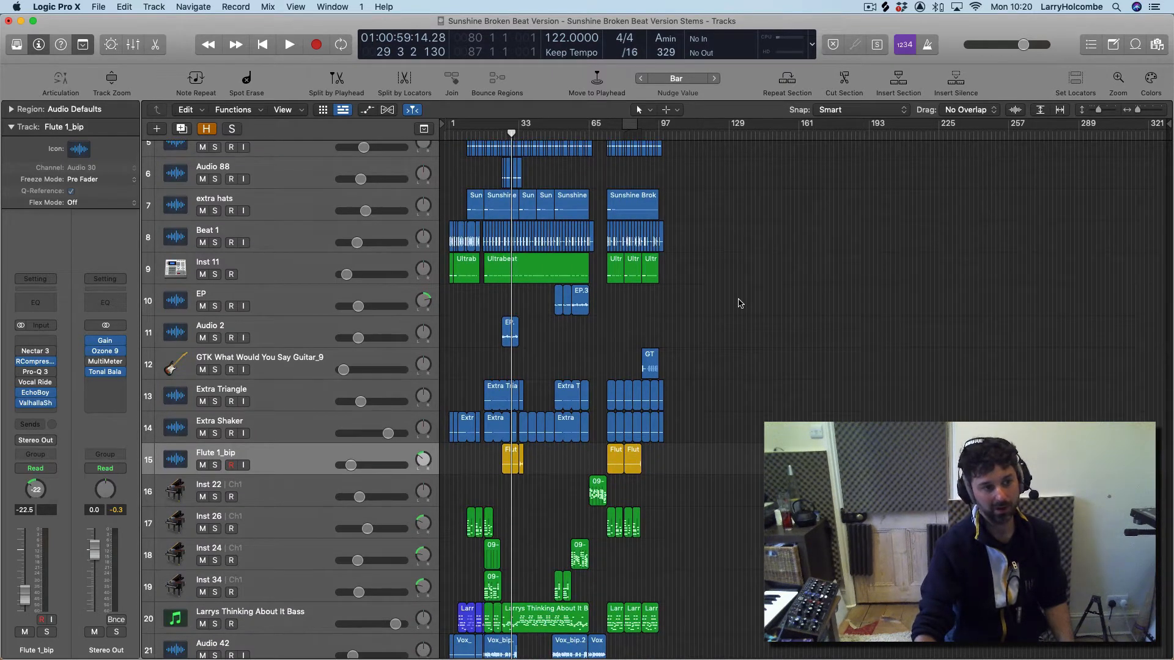
scroll(739, 302, "down", 2)
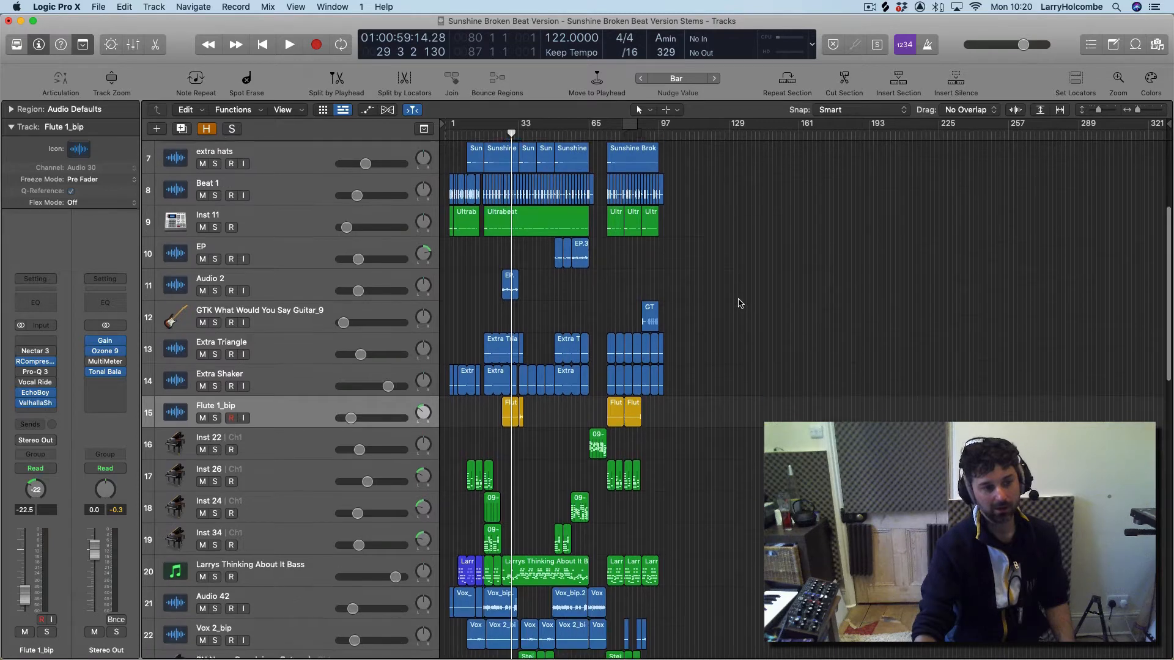
scroll(739, 301, "up", 1)
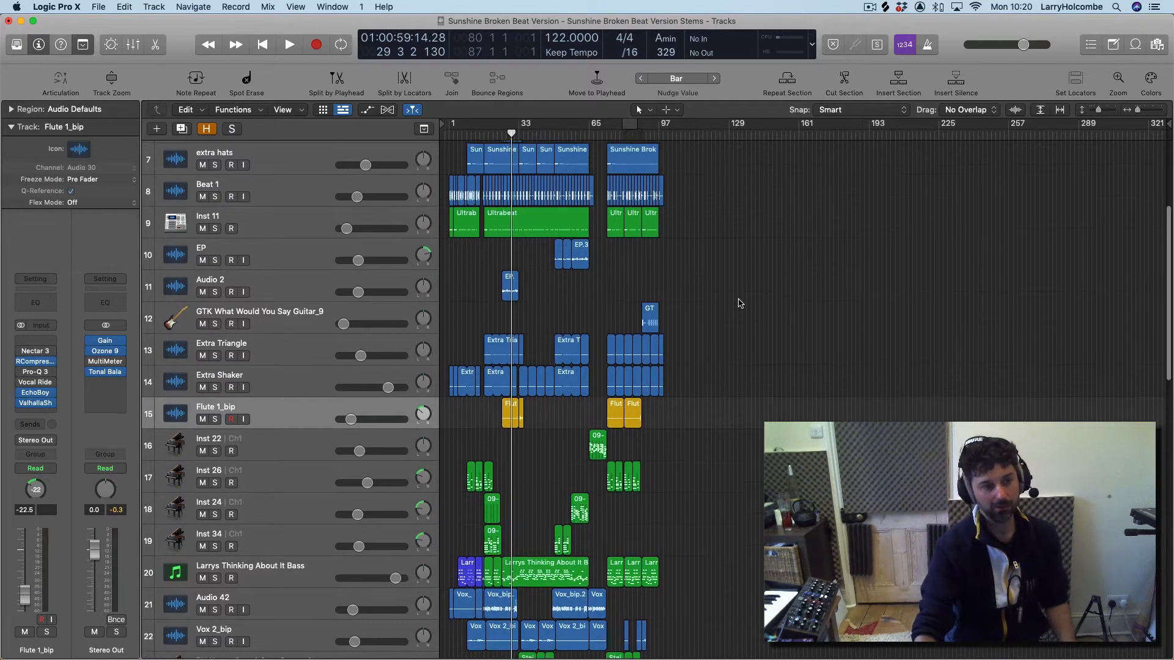
key("x")
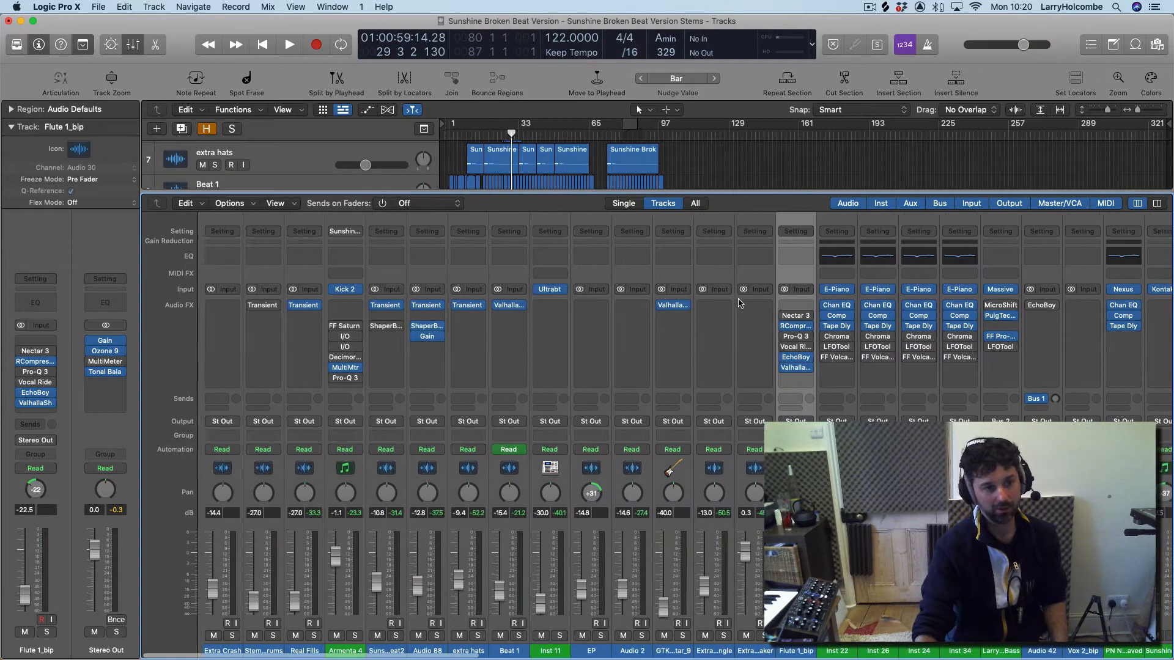
key("x")
Step: Shrink the track heights to their minimum and select every track and region from Extra Crash to Cassette_4track_Dolby_ST
scroll(739, 301, "up", 4)
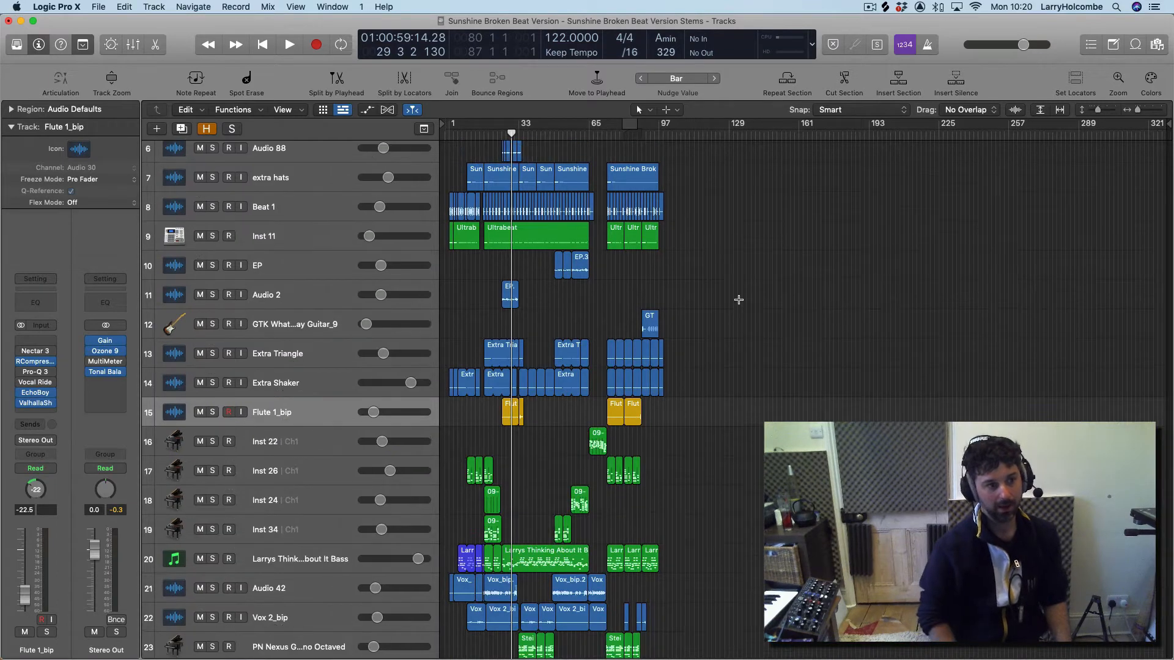
key("super+Up")
key("super+Up")
key("super+Up")
key("super+Up")
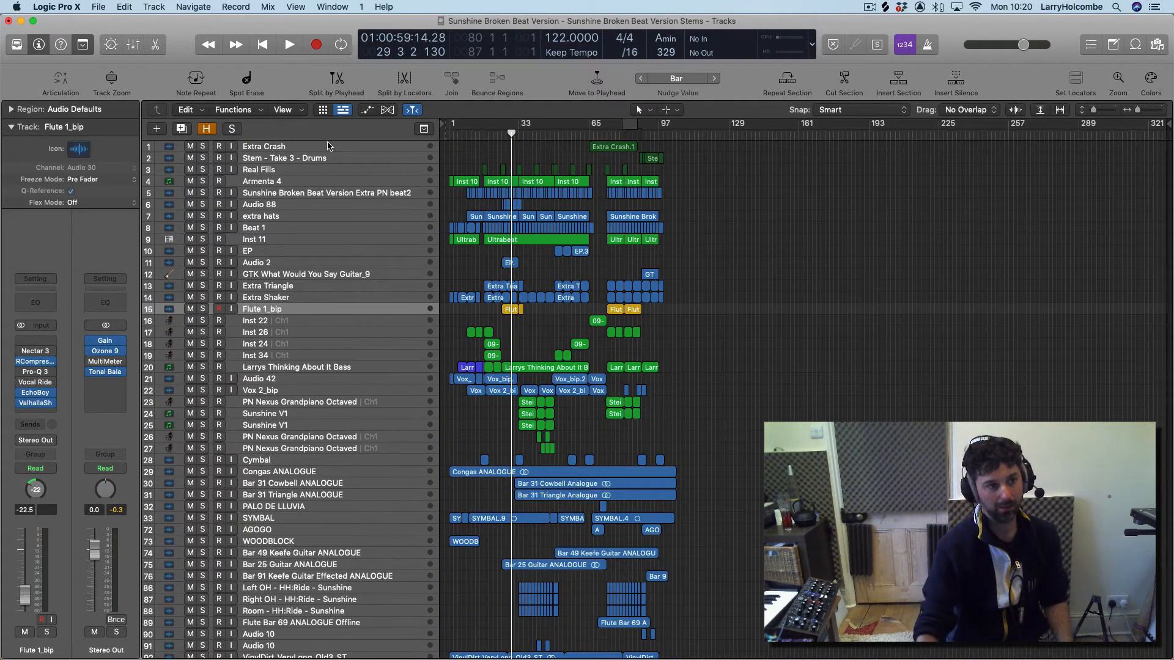
left_click(328, 145)
scroll(332, 255, "down", 4)
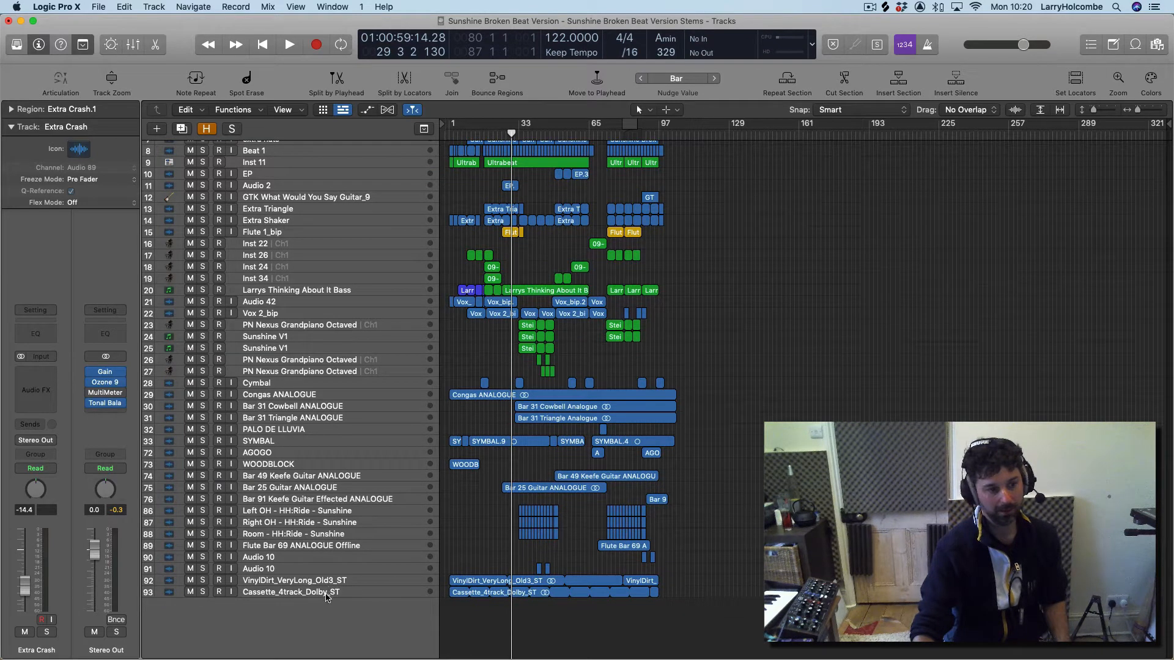
key("super+a")
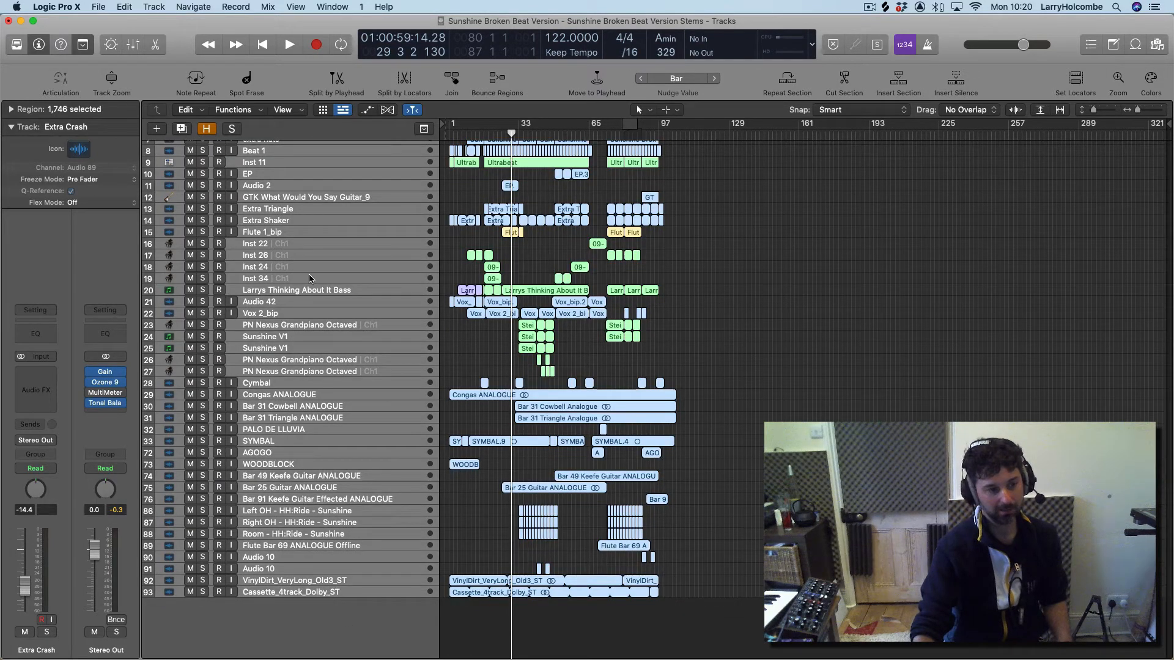
left_click(99, 8)
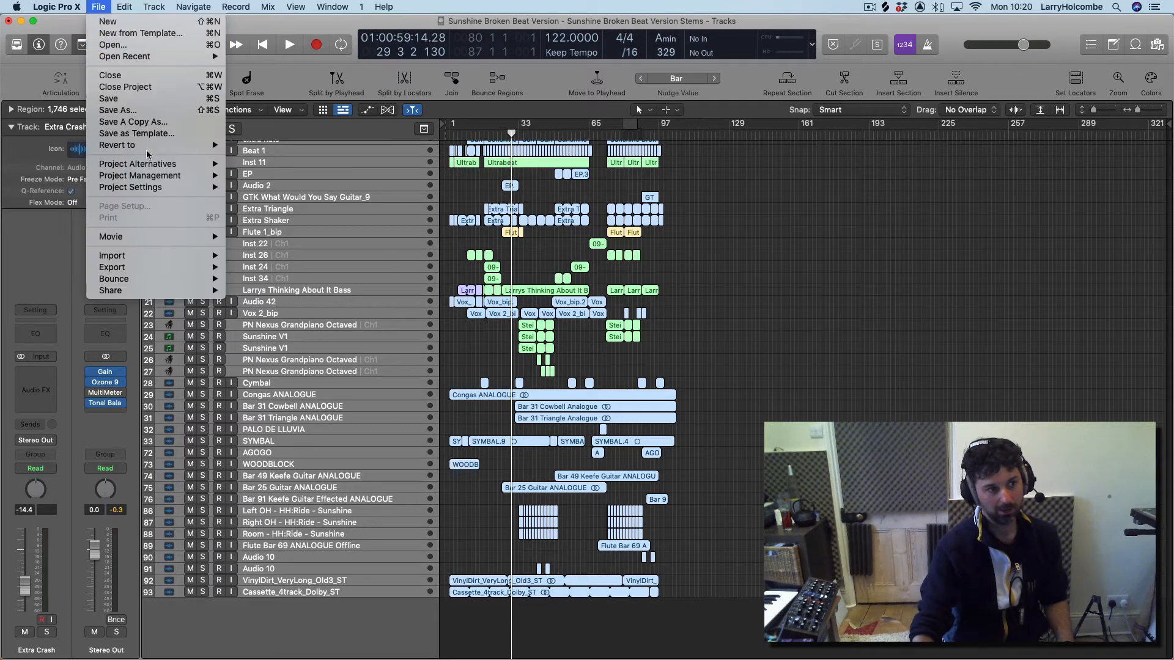
mouse_move(136, 282)
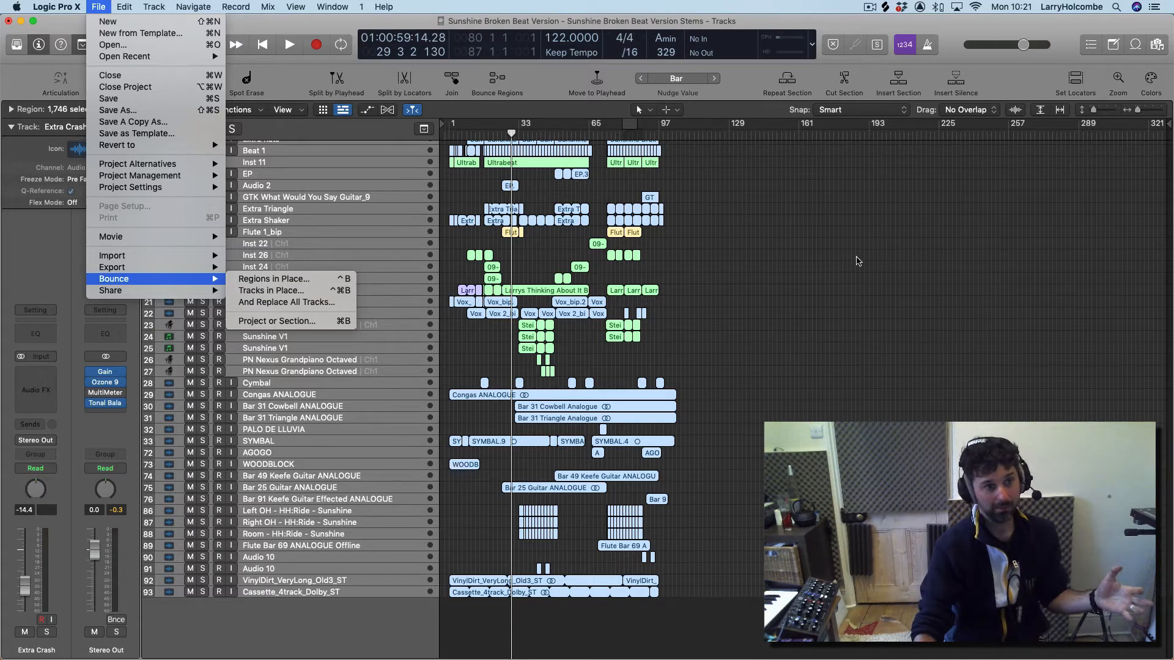
left_click(857, 261)
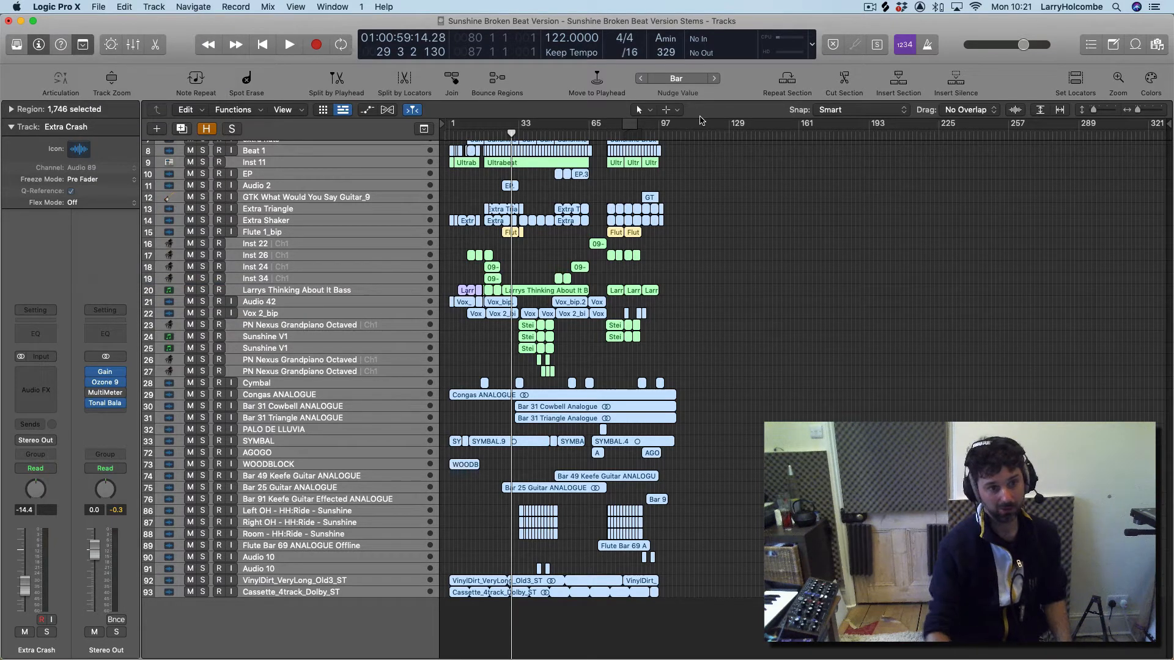
key("super+u")
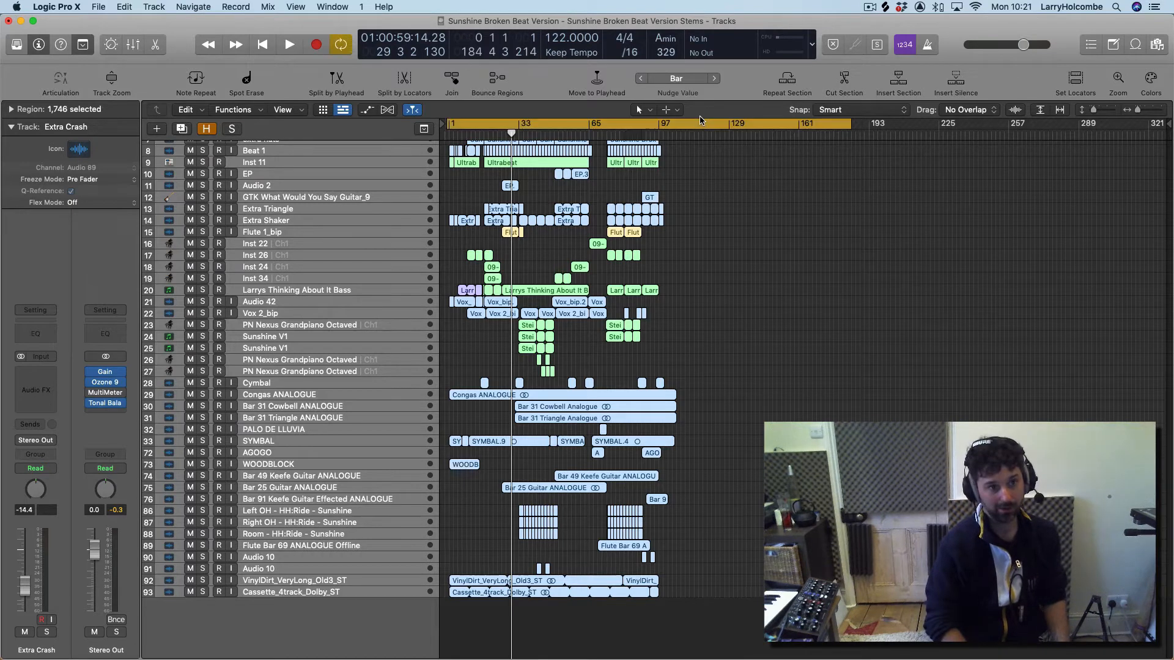
scroll(700, 185, "up", 5)
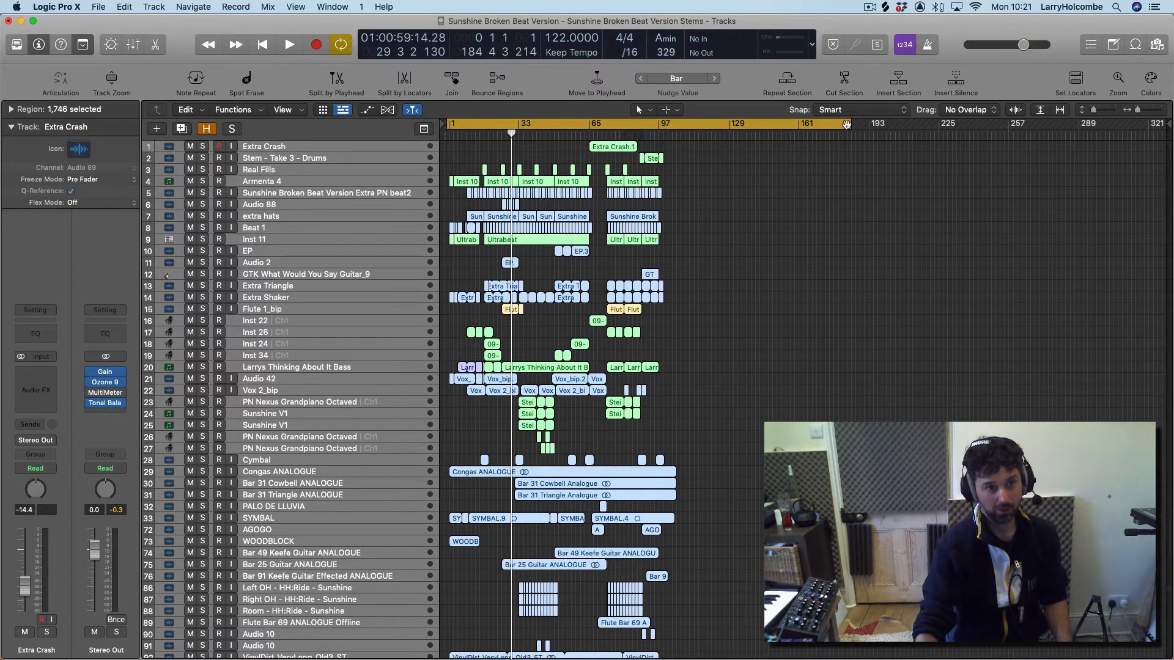
left_click(775, 127)
Step: Set the cycle range around all visible regions, extend its end to bar 116, and move the project end marker to bar 116
left_click(730, 181)
key("super+a")
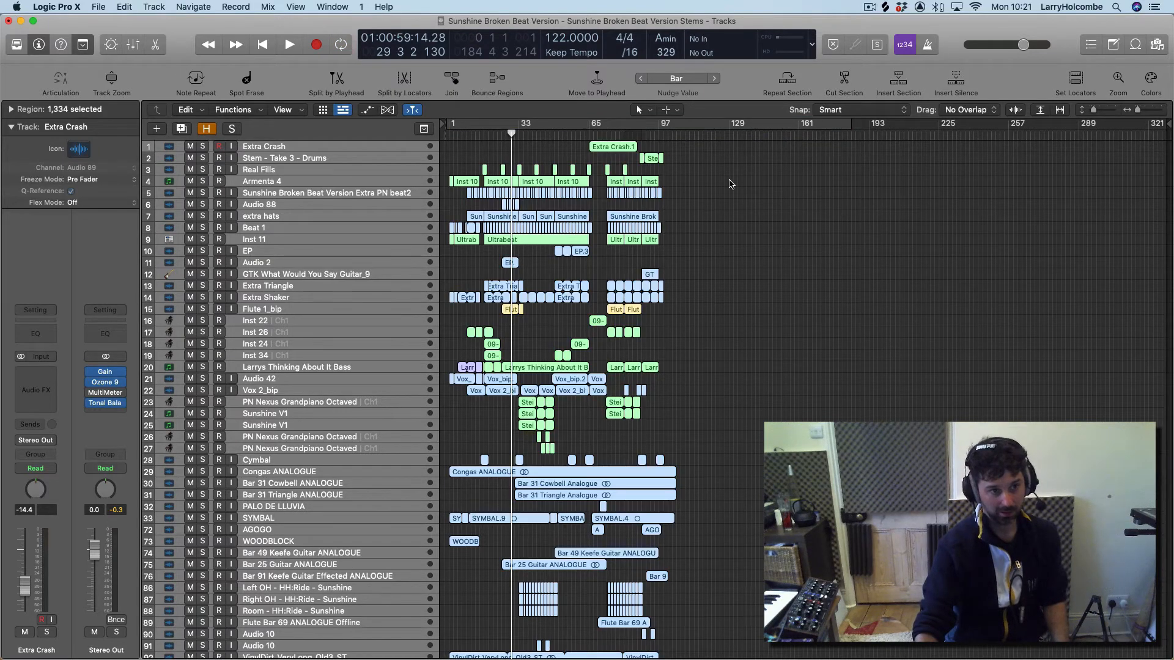
key("super+u")
scroll(730, 184, "up", 2)
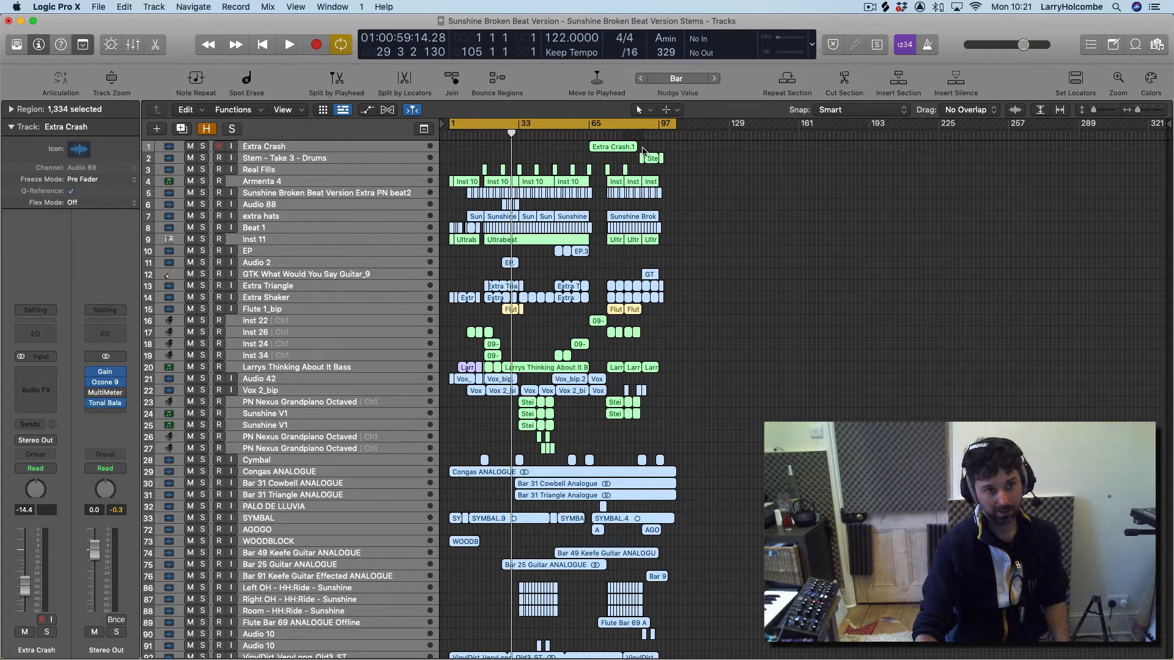
scroll(684, 367, "down", 5)
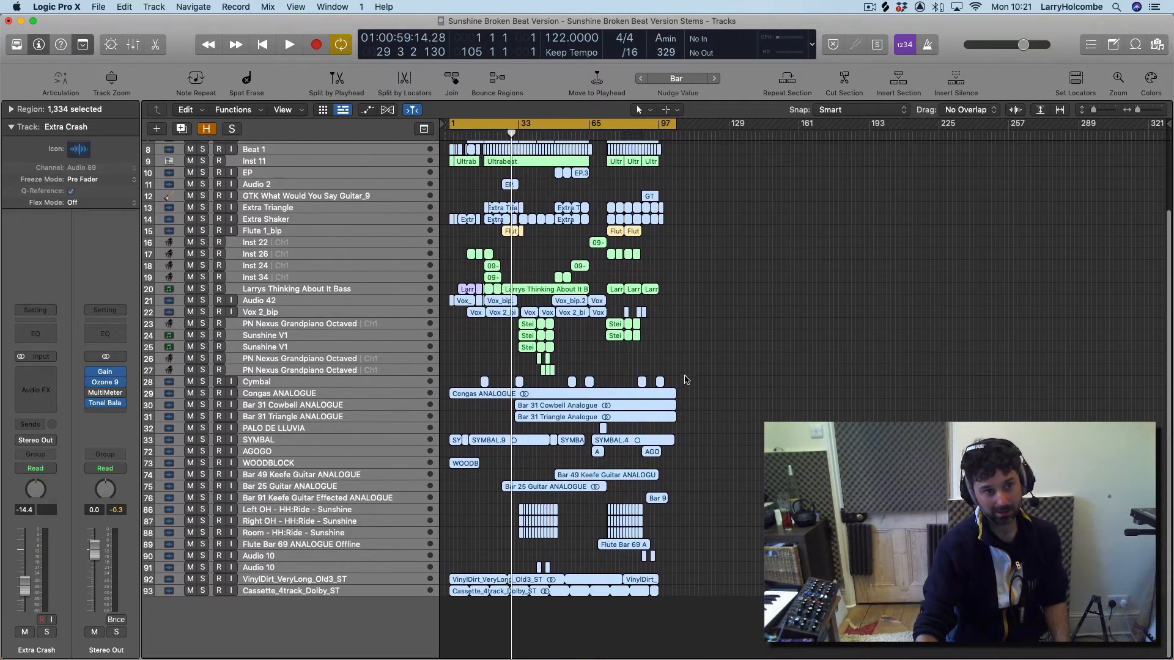
left_click_drag(671, 125, 701, 127)
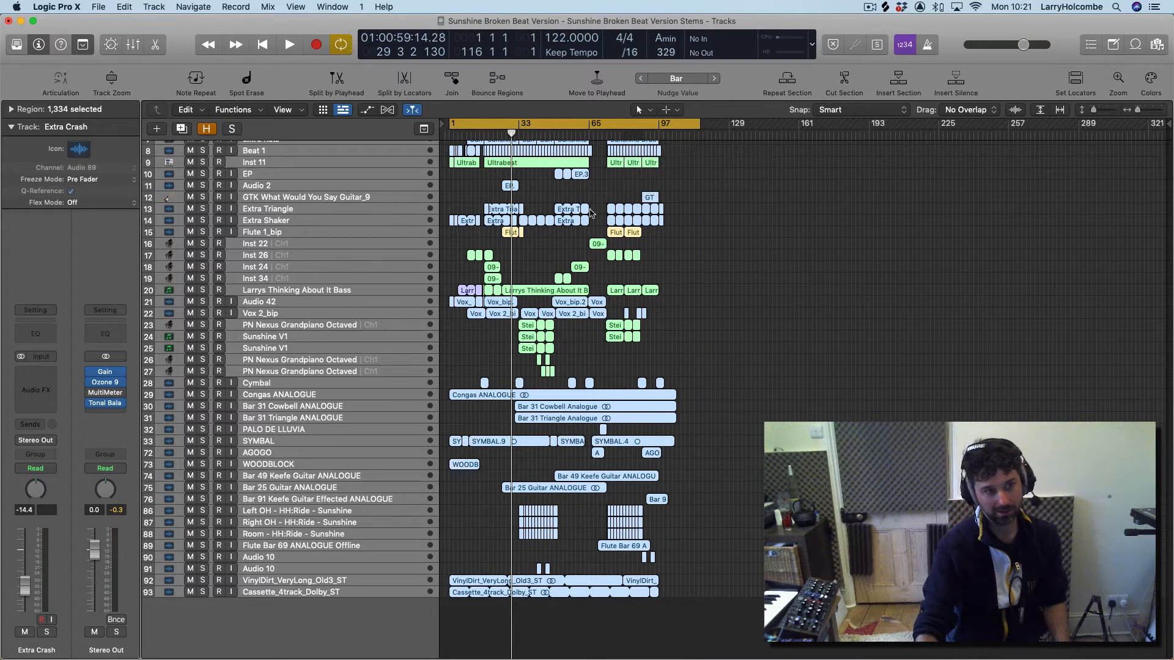
scroll(752, 261, "up", 5)
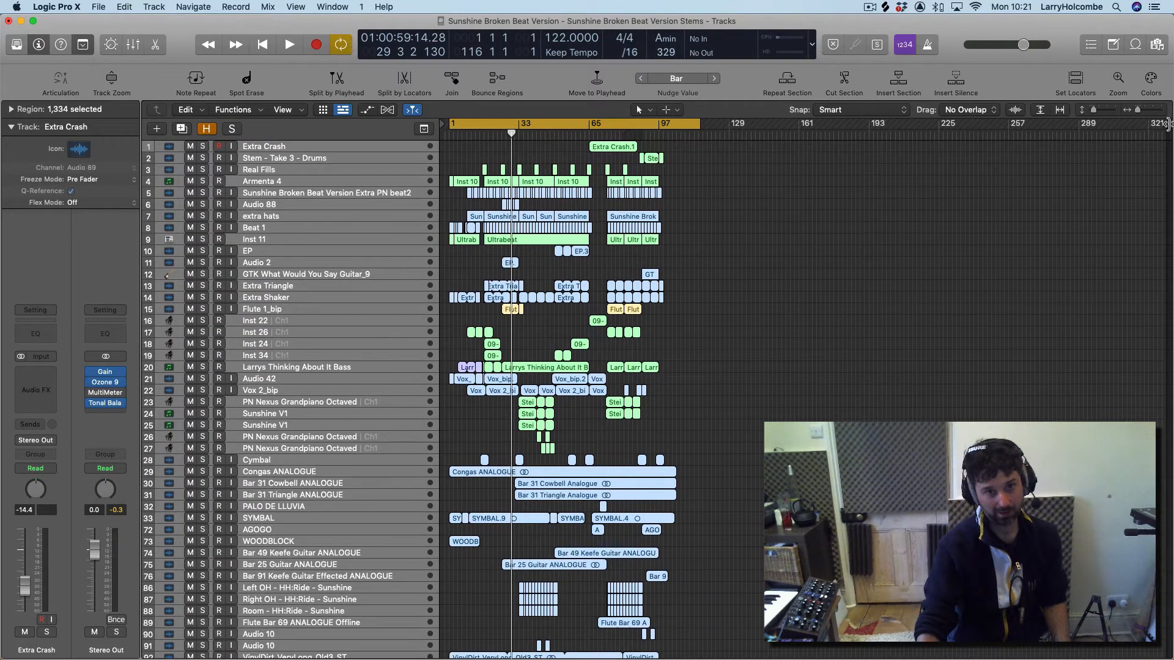
mouse_move(1167, 124)
left_mouse_down()
mouse_move(1073, 161)
mouse_move(703, 178)
left_mouse_up()
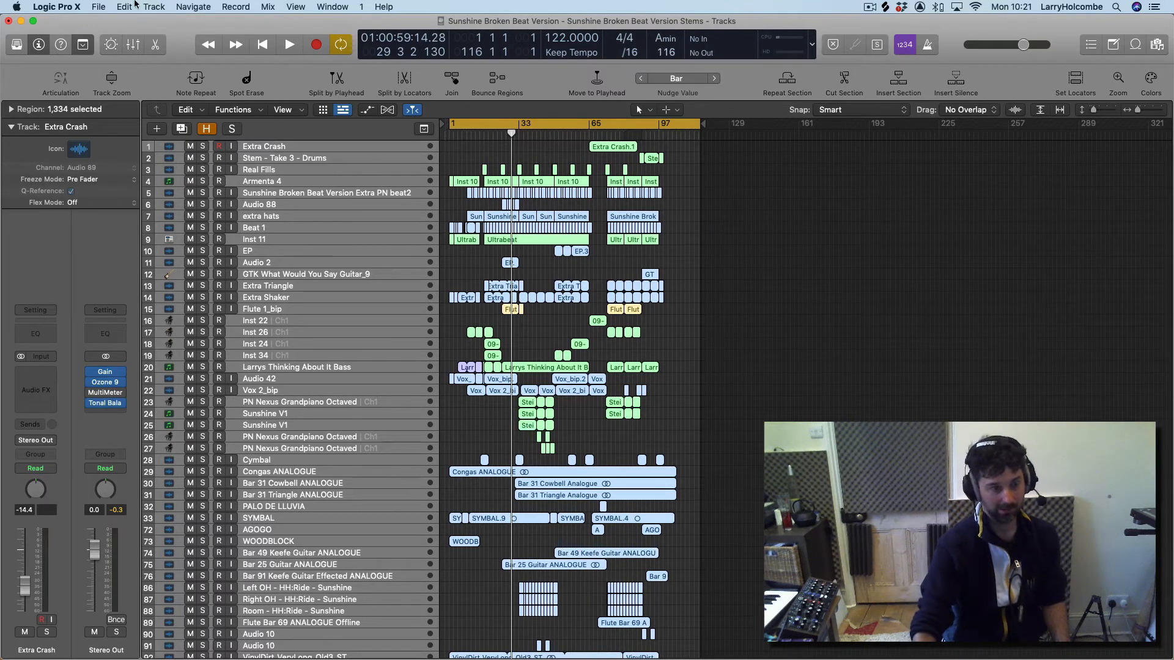
Step: Bounce the selected tracks in place to New Tracks, keeping effect plug-ins active, including volume/pan automation, with Normalize set to Off
left_click(96, 6)
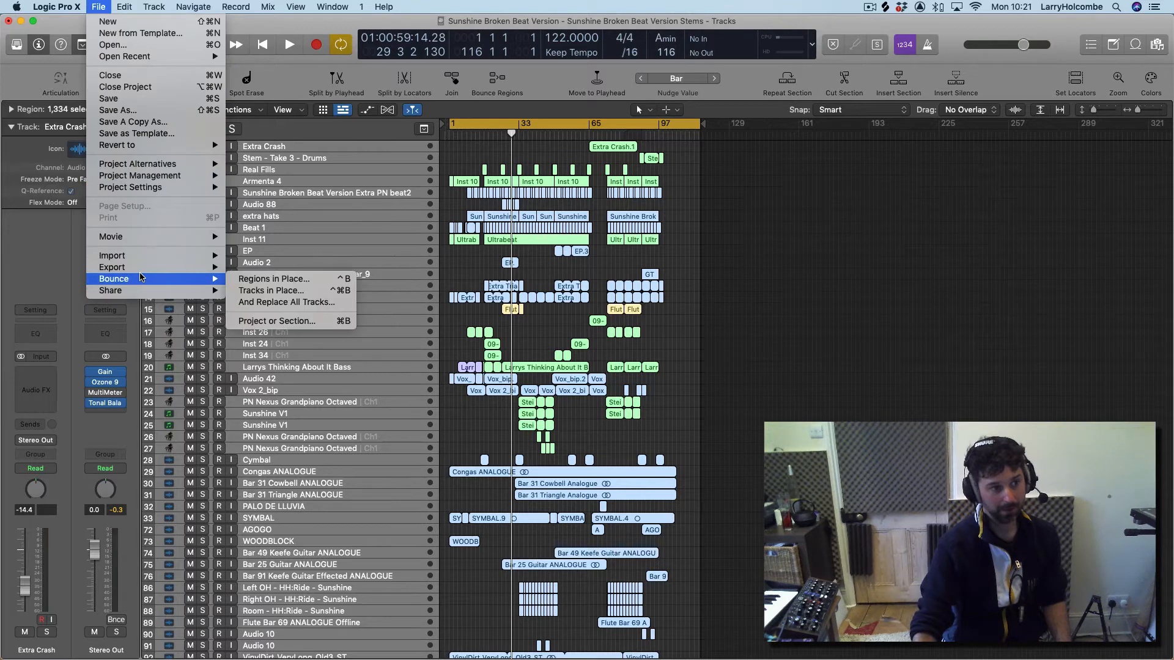
left_click(301, 291)
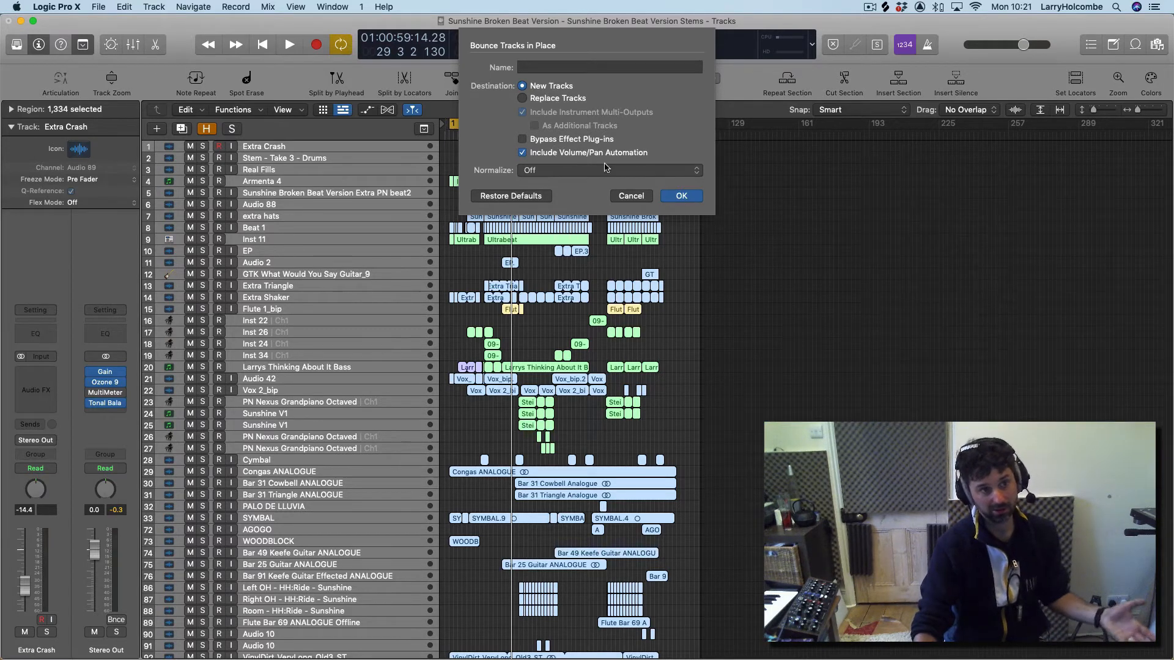
left_click(674, 196)
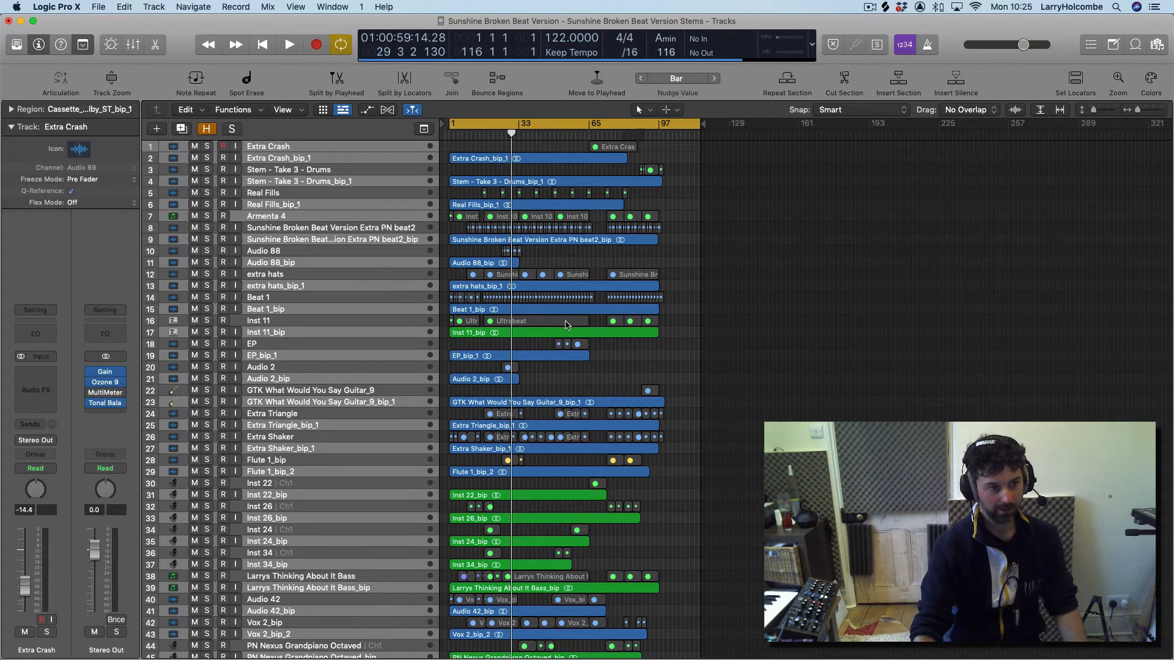
Step: Reorder the track list so the bounced _bip tracks sit together above the original tracks
scroll(552, 322, "down", 4)
scroll(553, 323, "down", 5)
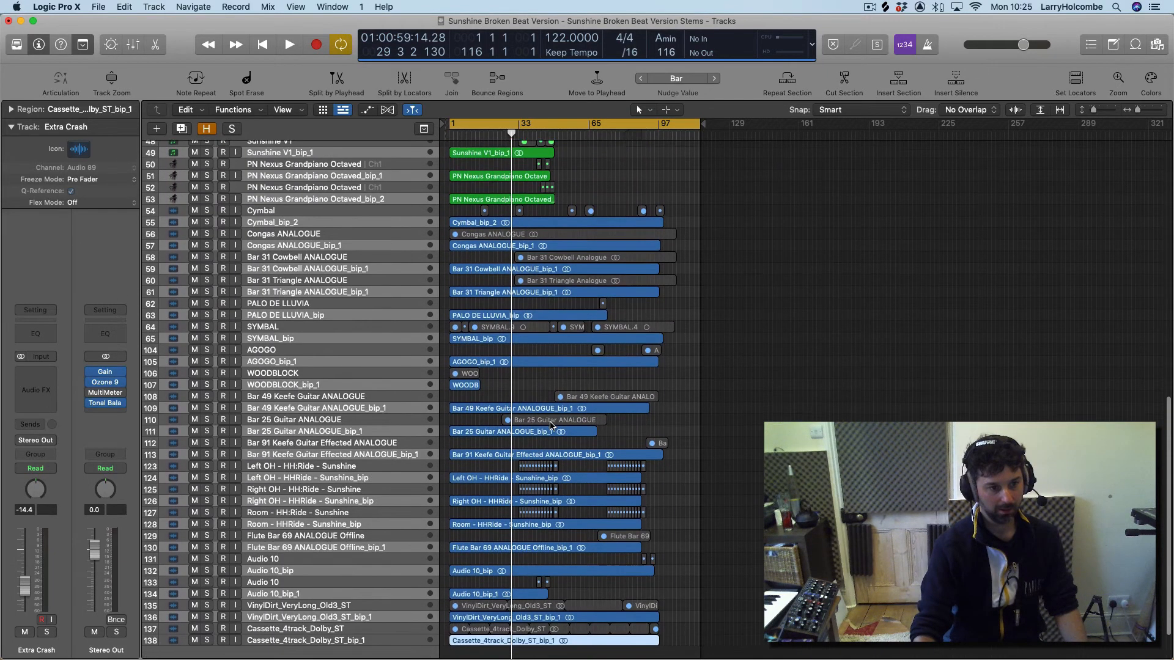
scroll(552, 426, "up", 8)
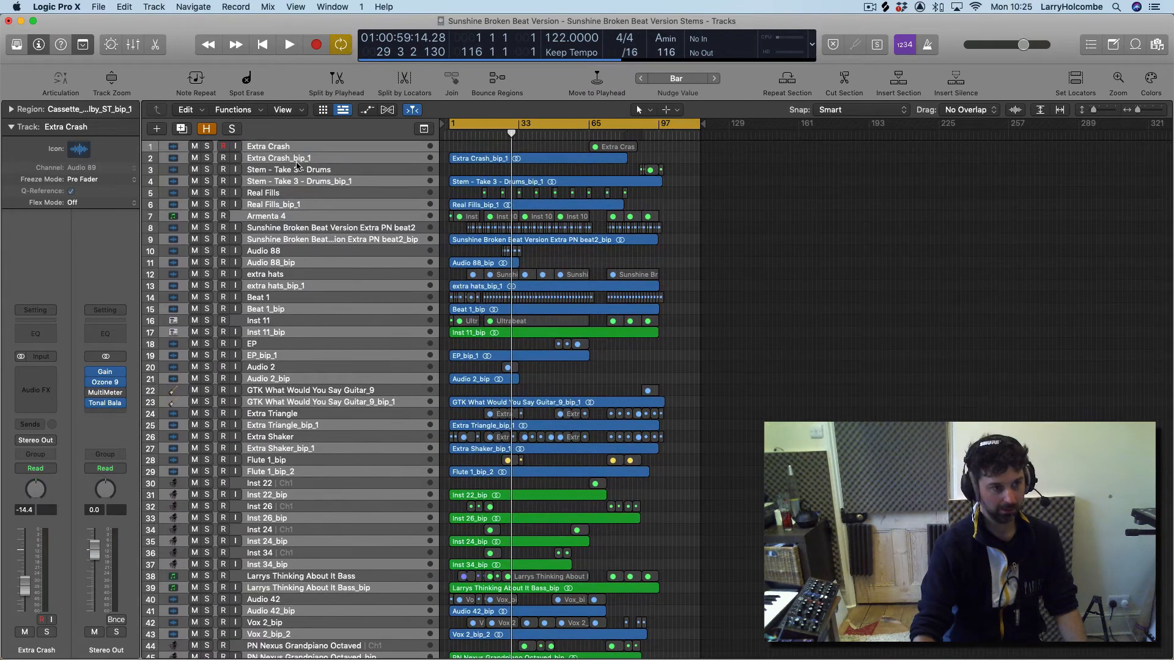
left_click_drag(309, 210, 304, 144)
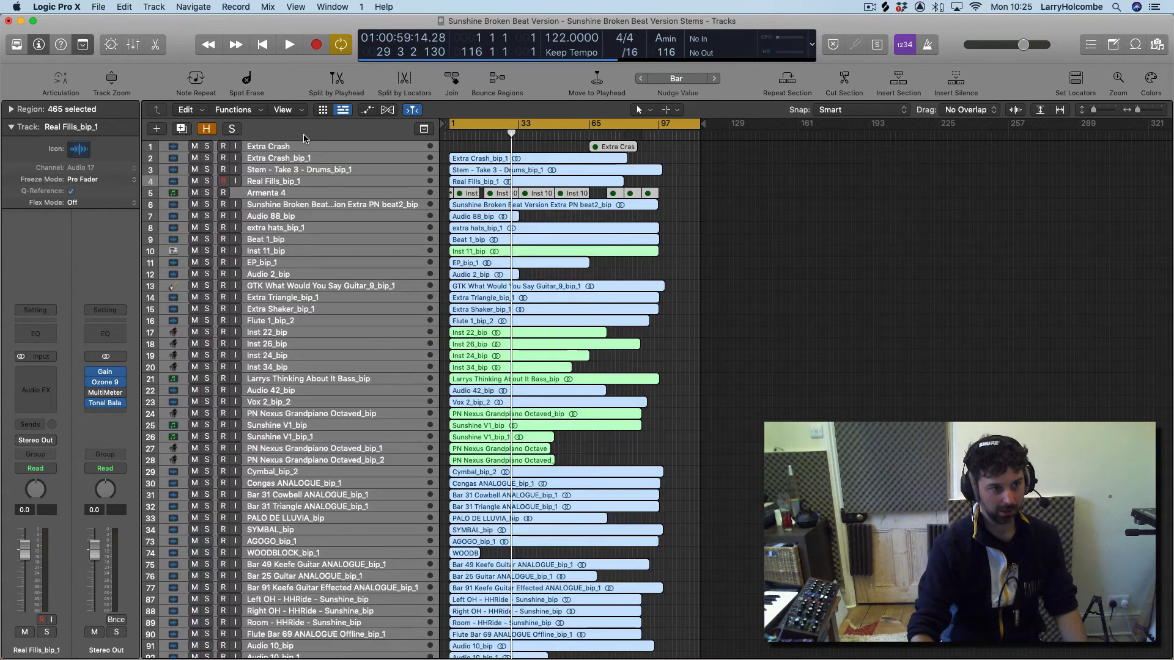
Step: Select the original Extra Crash and Armenta 4 tracks and move them to the end of the track list
left_click(677, 158)
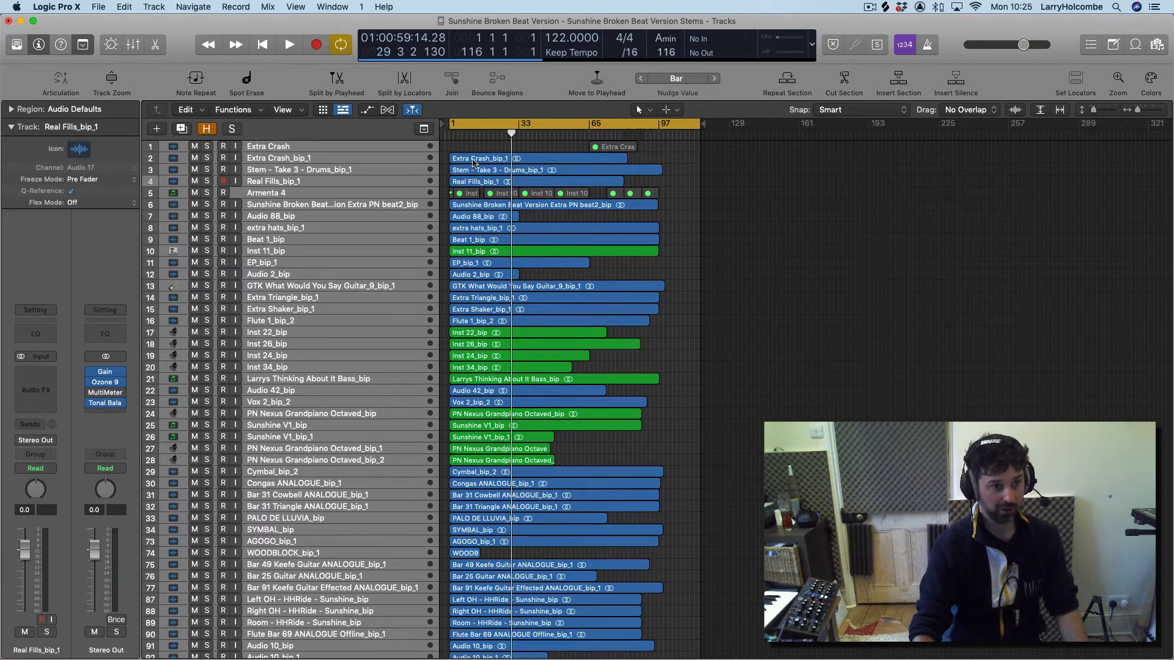
left_click(304, 160)
left_click(304, 148)
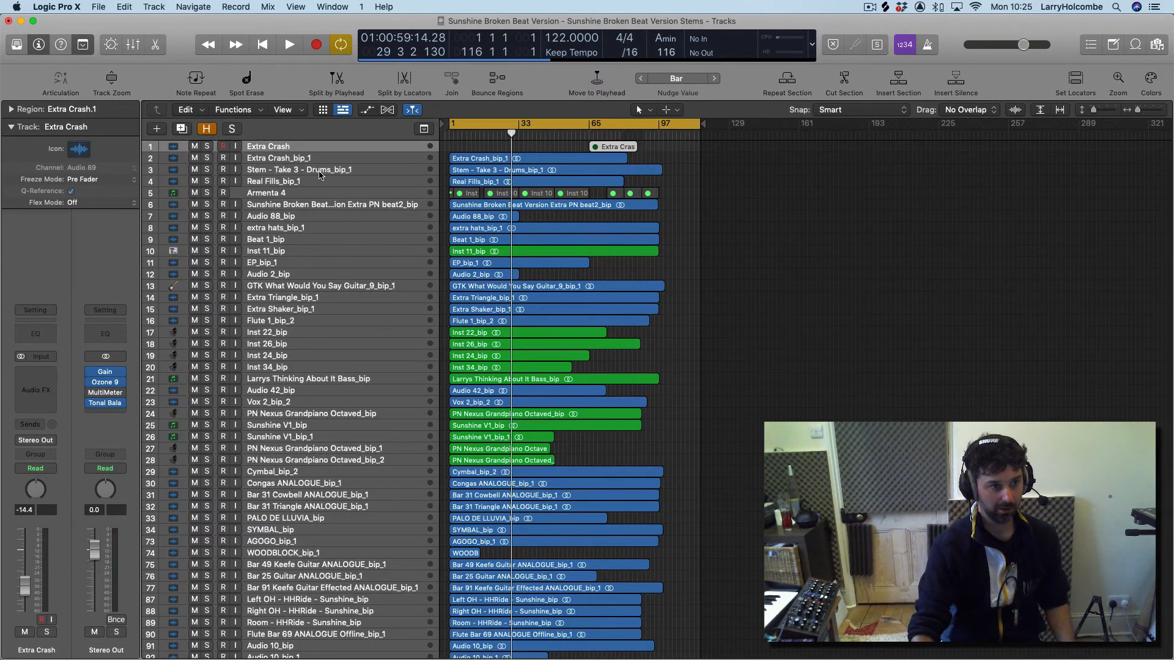
left_click(307, 193, "super")
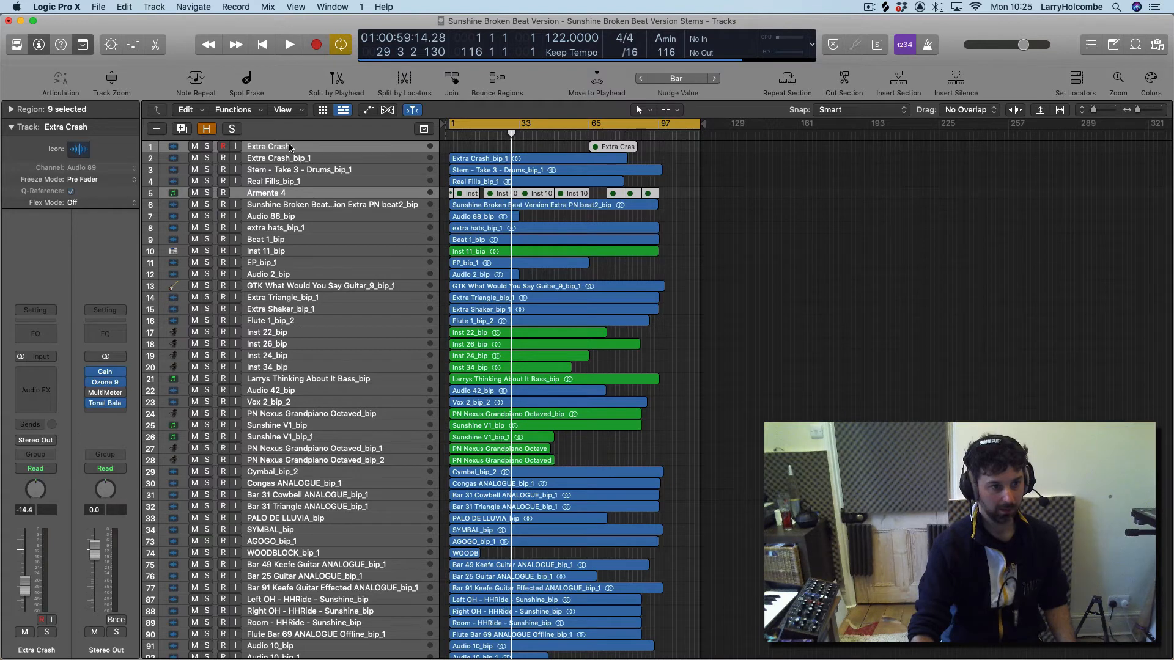
left_click_drag(295, 147, 295, 292)
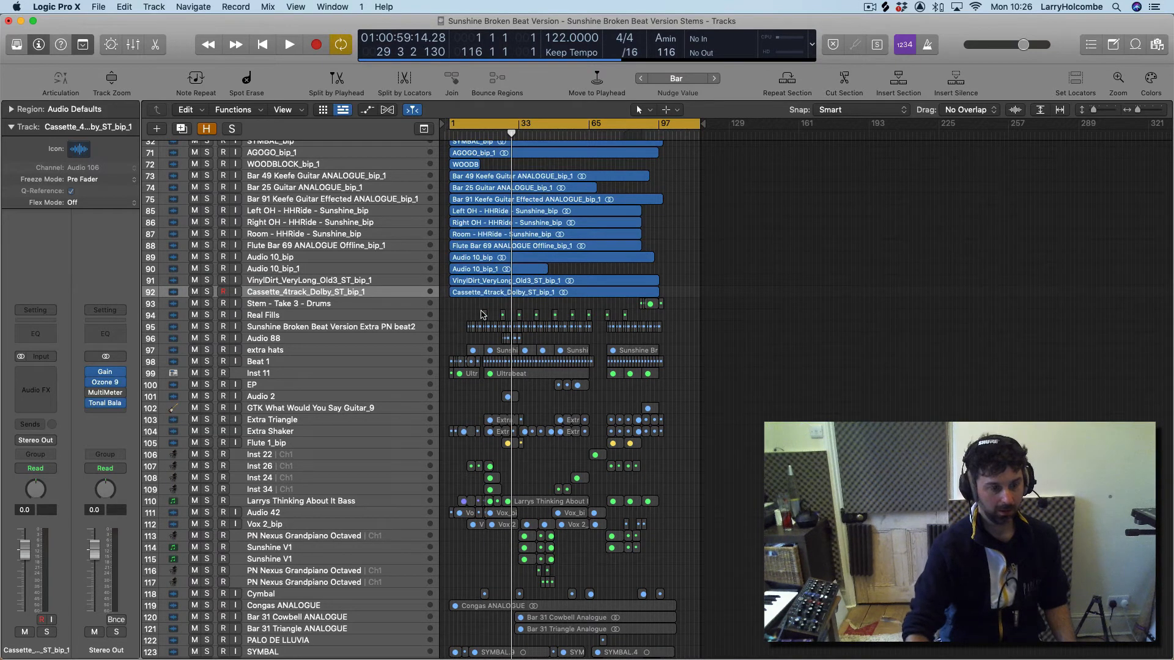
Step: Select the original tracks from Stem - Take 3 - Drums through Armenta 4, delete their regions and erase the automation data
scroll(494, 526, "down", 10)
left_click(322, 592)
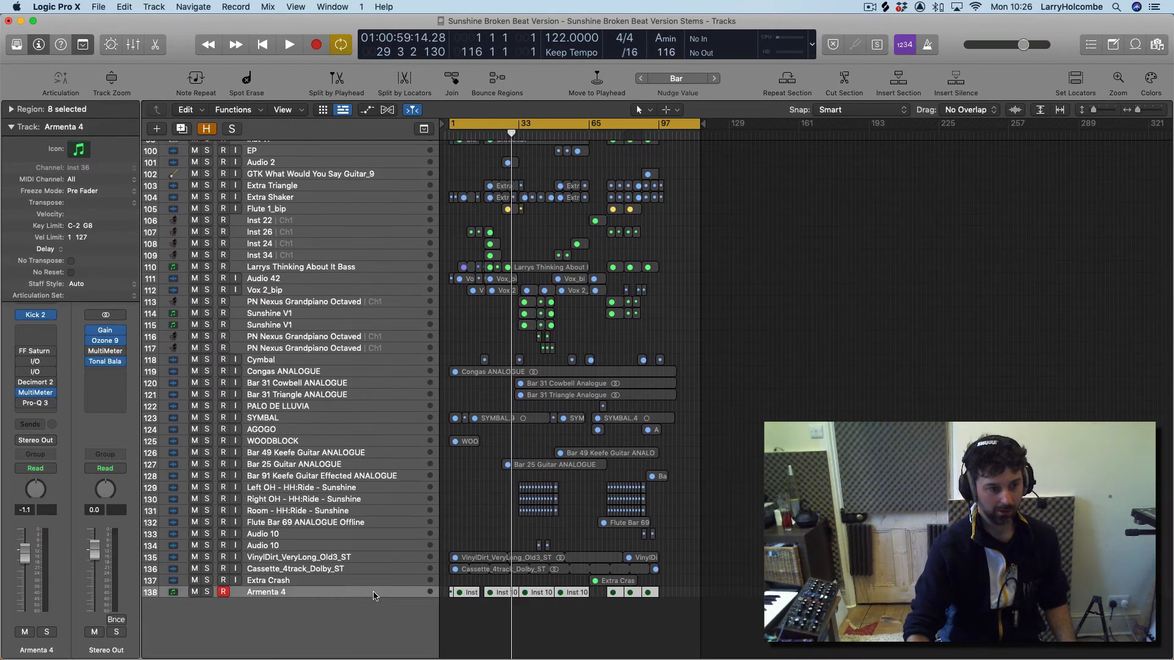
scroll(394, 312, "up", 4)
scroll(367, 275, "up", 2)
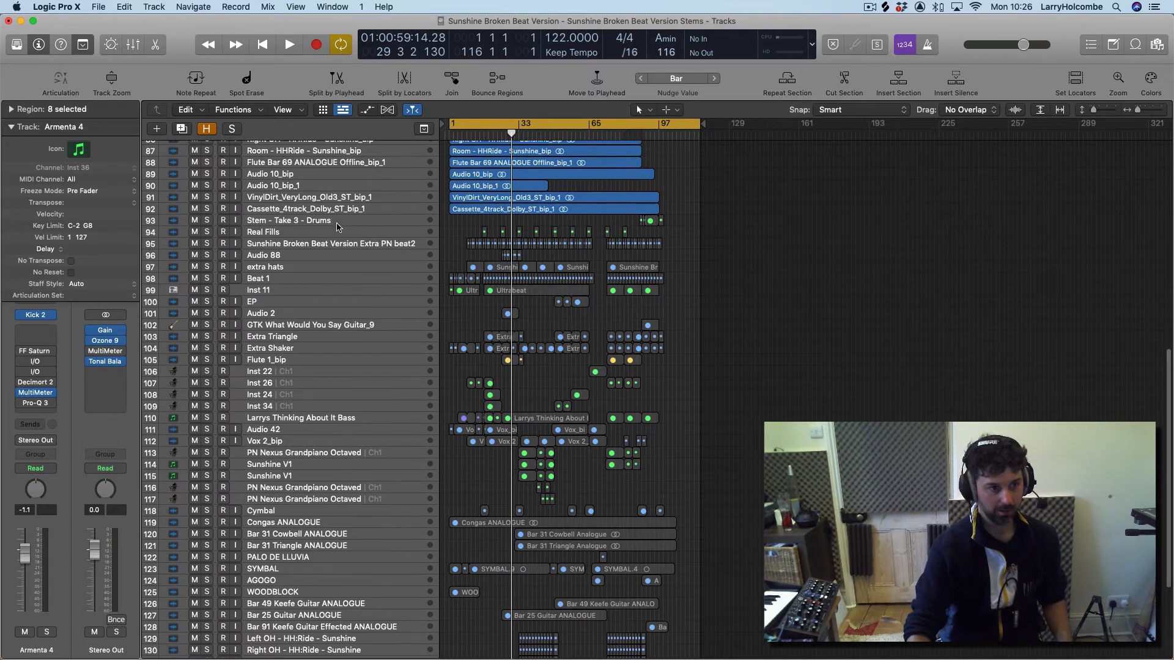
left_click(337, 222, "shift")
key("Delete")
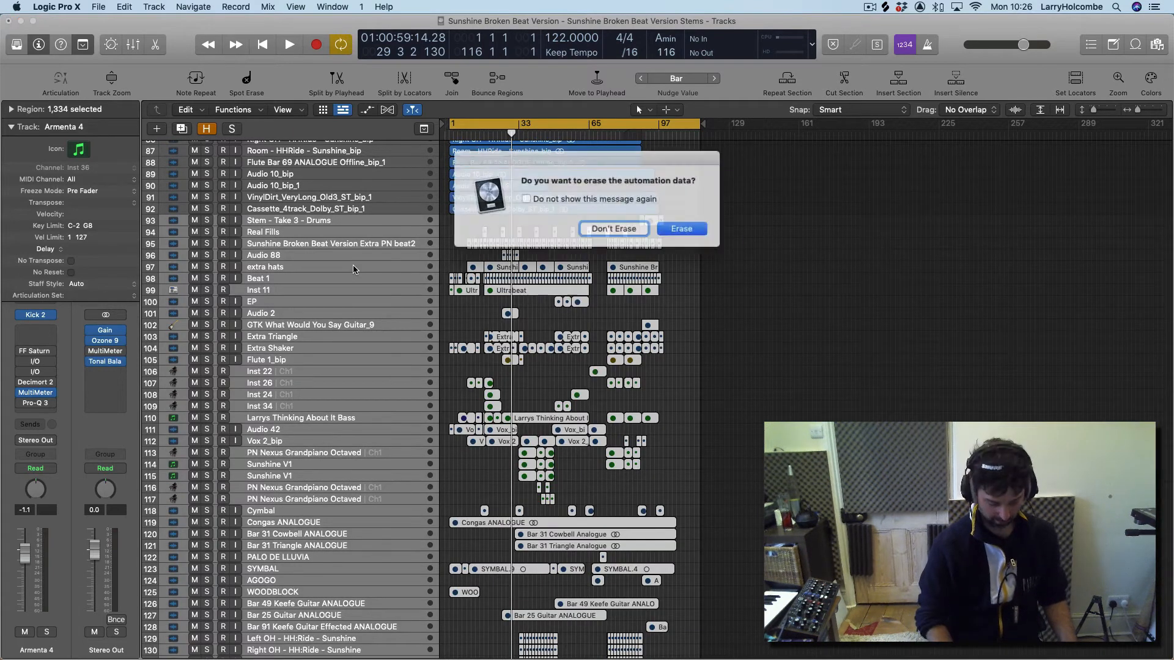
key("Return")
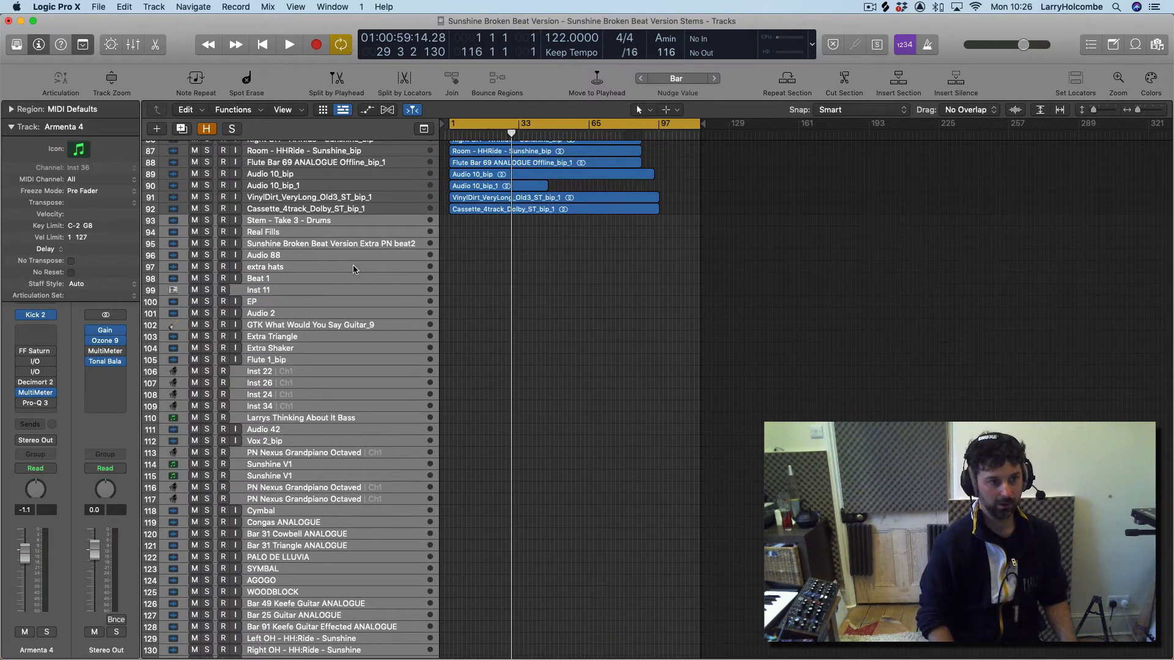
Step: Delete the selected original tracks from Stem - Take 3 - Drums onwards, keeping only the bounced _bip tracks
key("Delete")
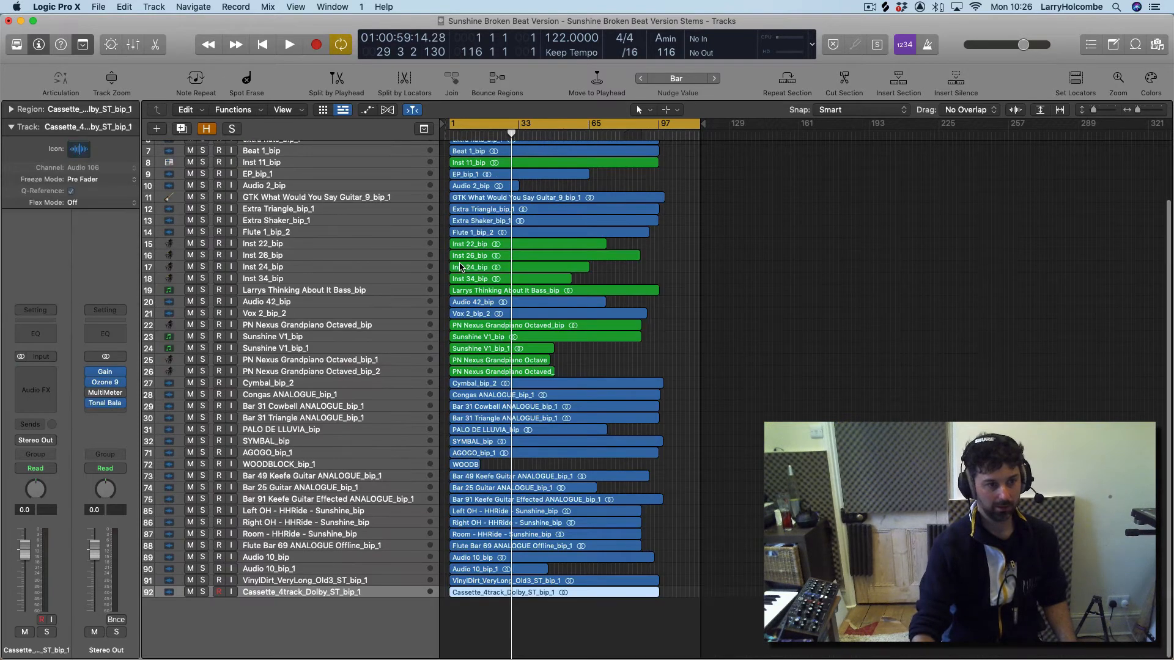
scroll(489, 214, "up", 3)
scroll(500, 197, "down", 5)
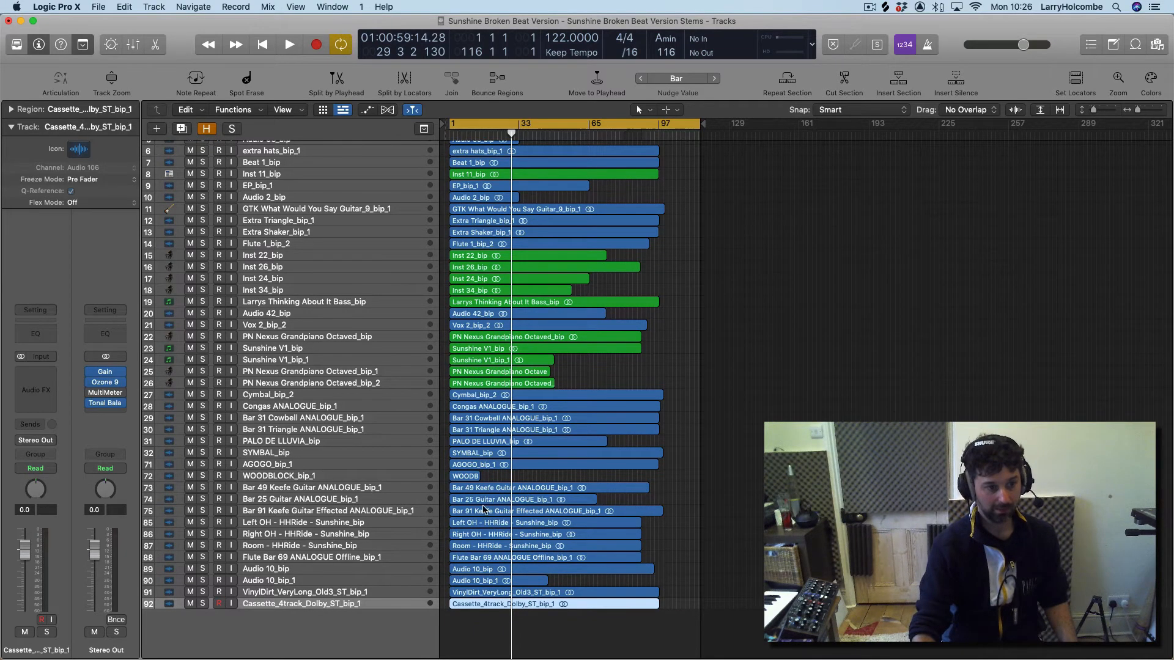
left_click_drag(474, 498, 620, 591)
scroll(579, 473, "down", 5)
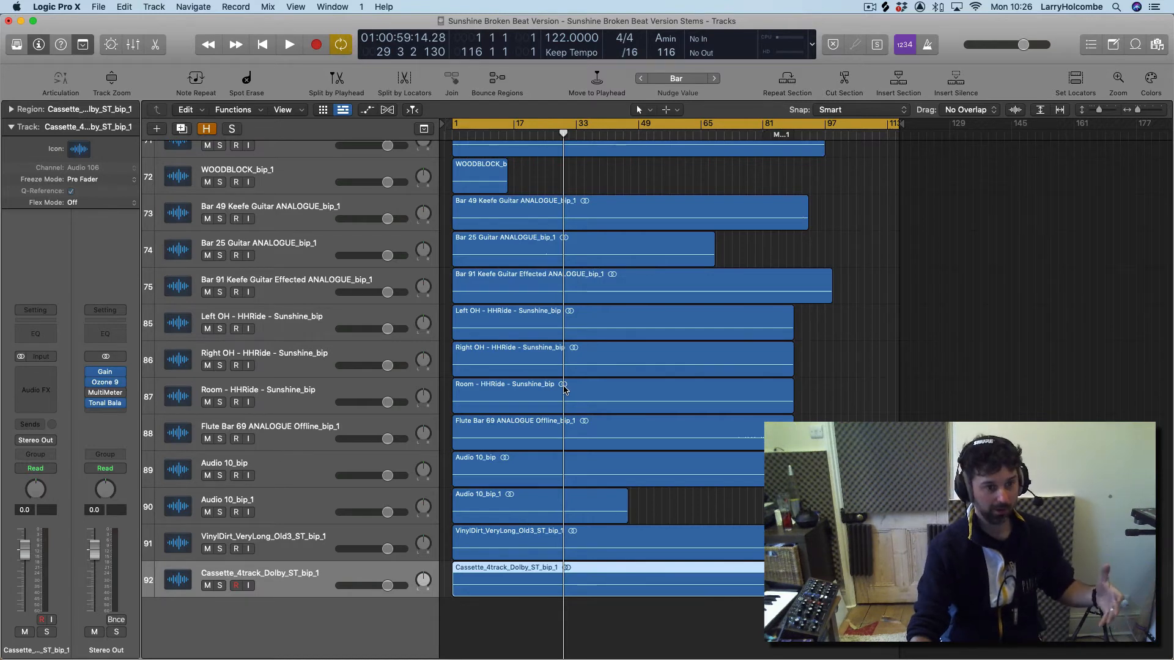
left_click(219, 365)
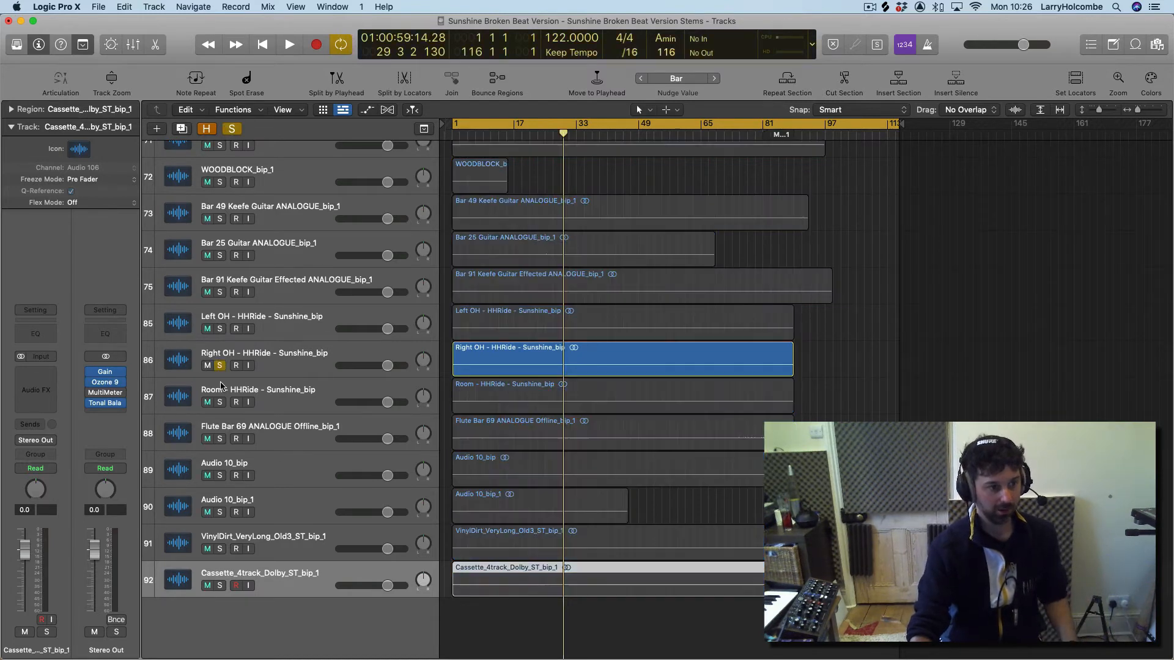
left_click(219, 401)
left_click(220, 438)
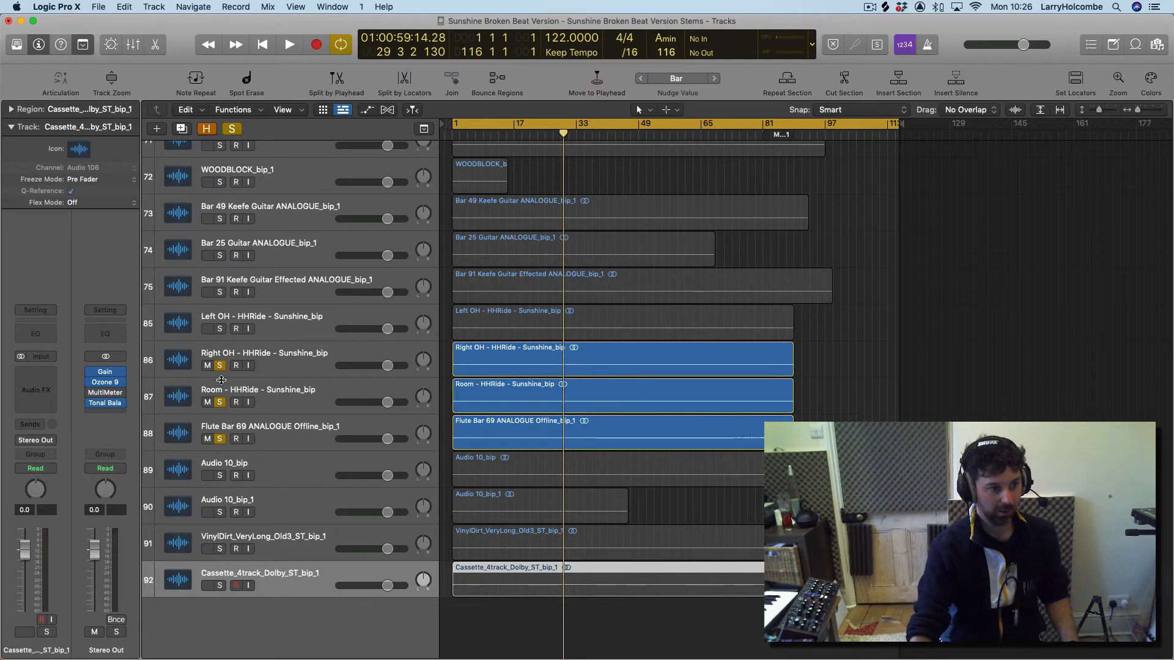
left_click(220, 365, "alt")
Step: Solo the Left OH, Right OH and Room HHRide - Sunshine_bip tracks
left_click(219, 329)
left_click(219, 366)
left_click(219, 402)
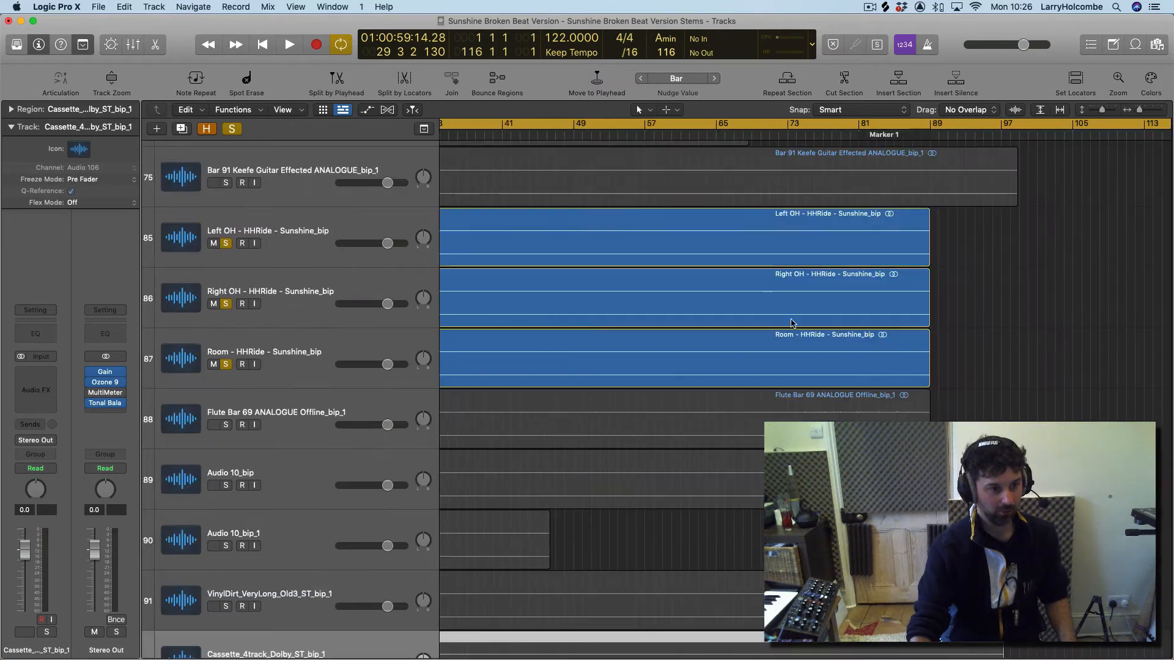
Step: Bounce the Left OH, Right OH and Room HHRide regions in place to a new track named Rides, with Normalize set to Off
key("z")
scroll(787, 261, "left", 5)
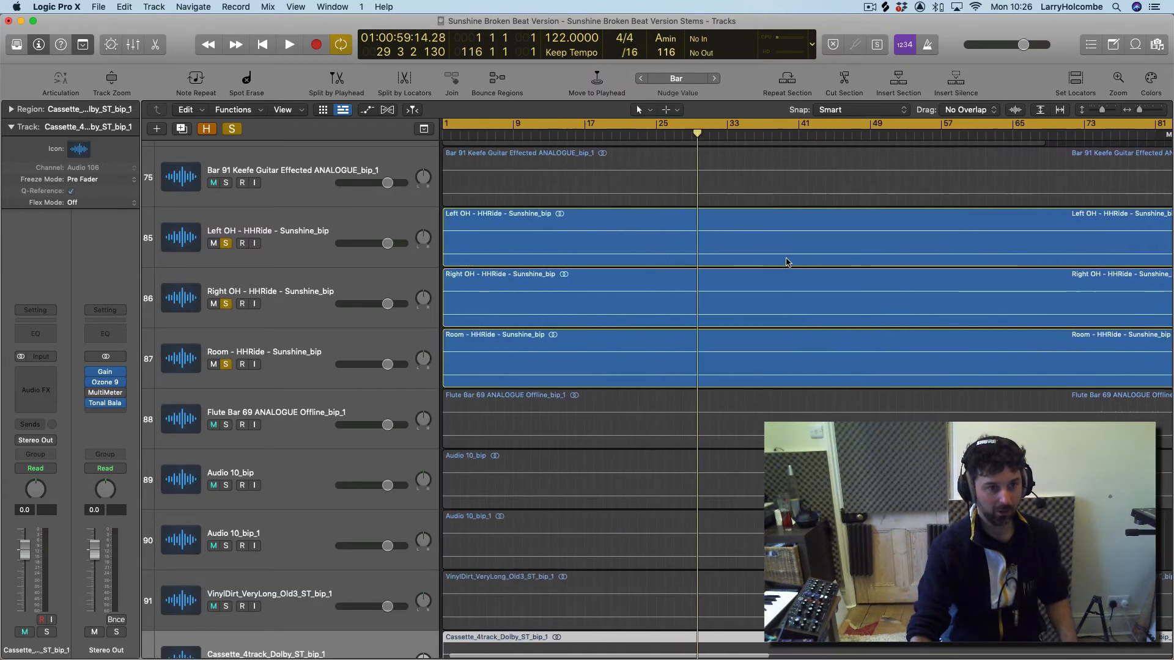
scroll(1008, 177, "right", 8)
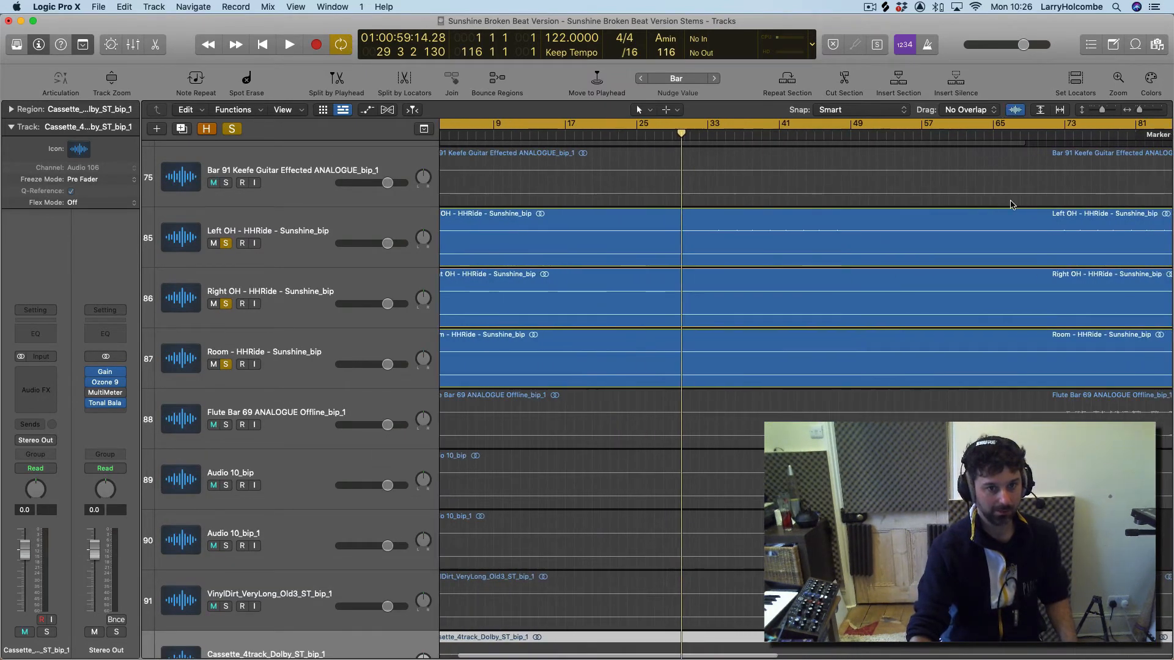
left_click_drag(815, 207, 981, 400)
scroll(783, 197, "up", 4)
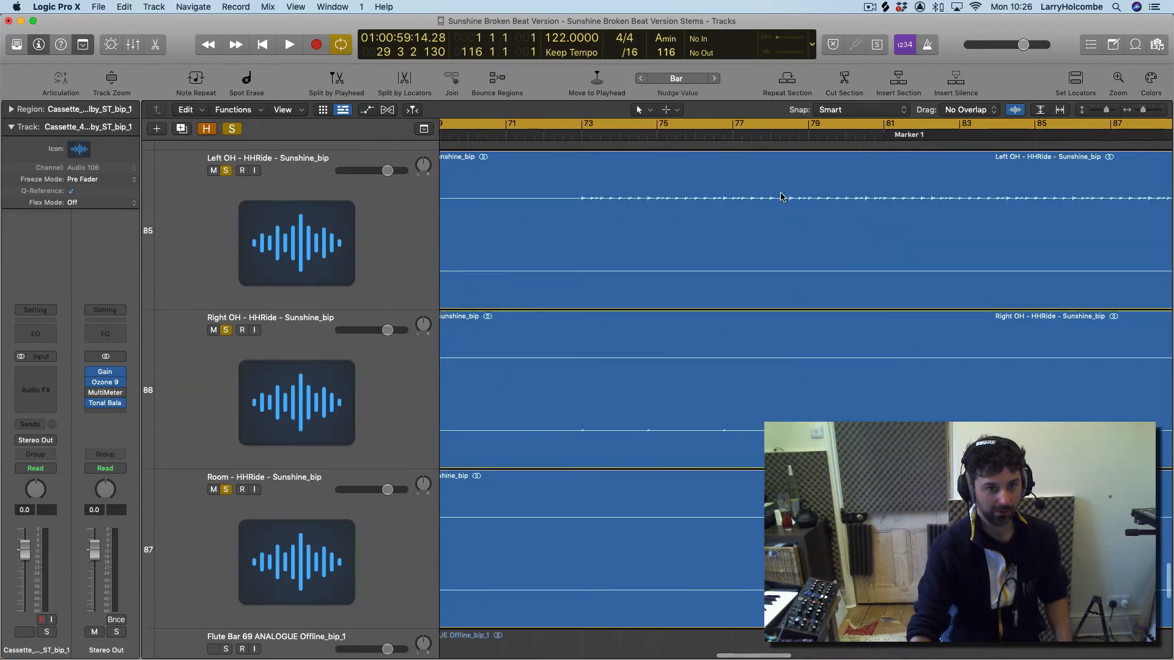
scroll(760, 148, "down", 2)
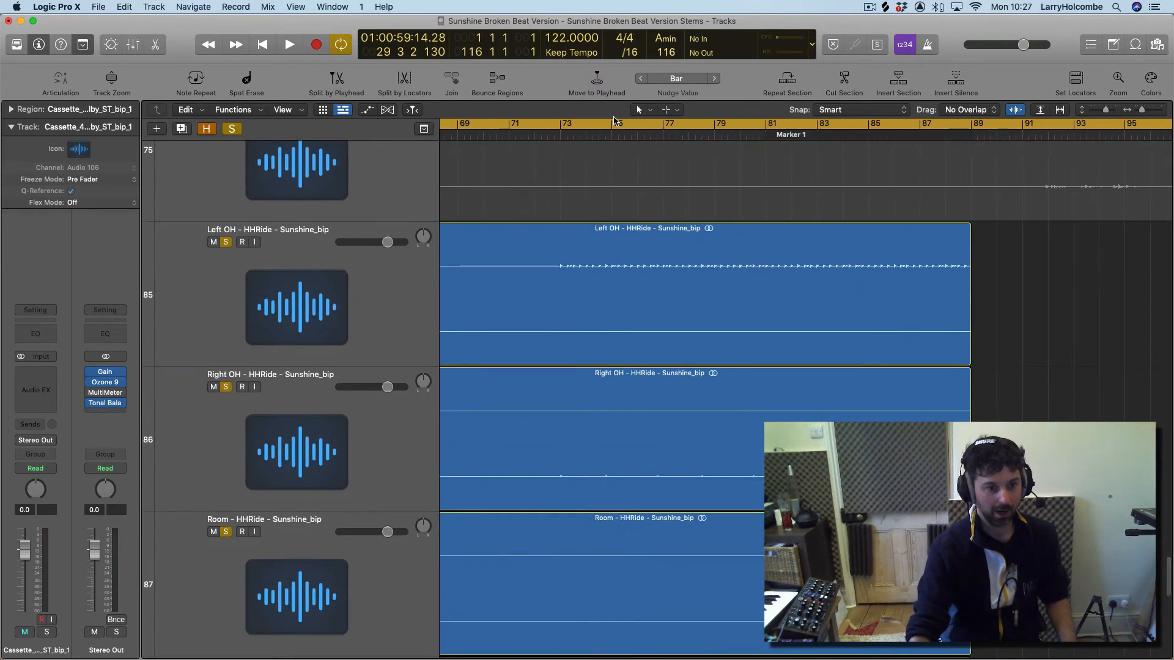
left_click_drag(1079, 292, 966, 526)
left_click(965, 422, "ctrl+alt")
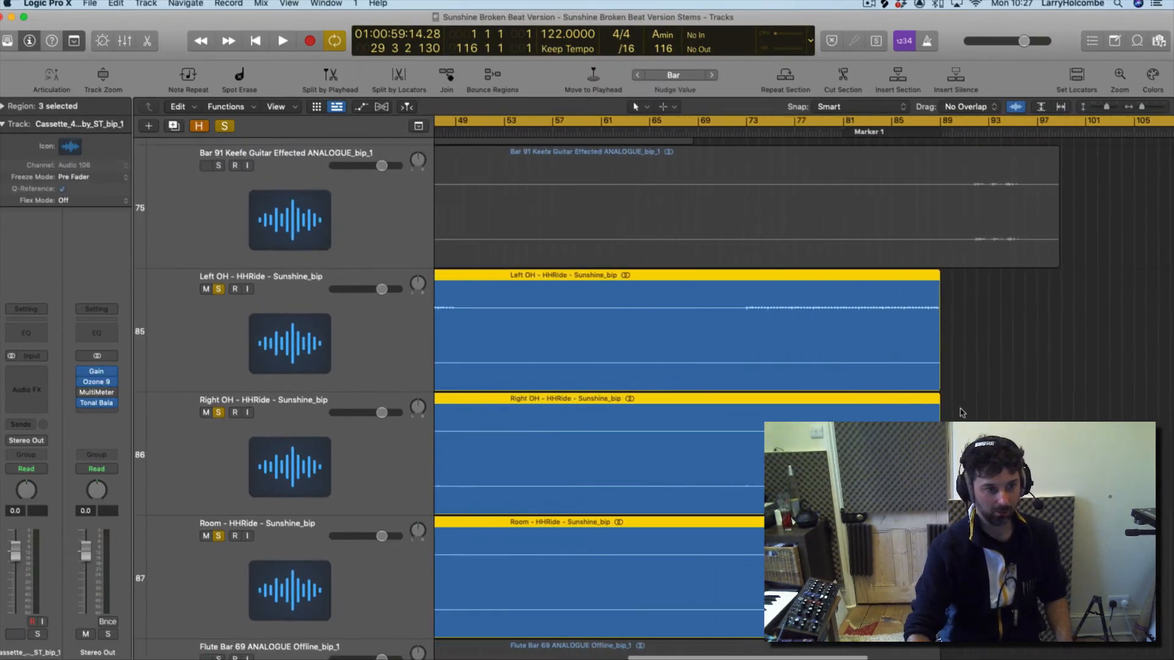
key("ctrl+b")
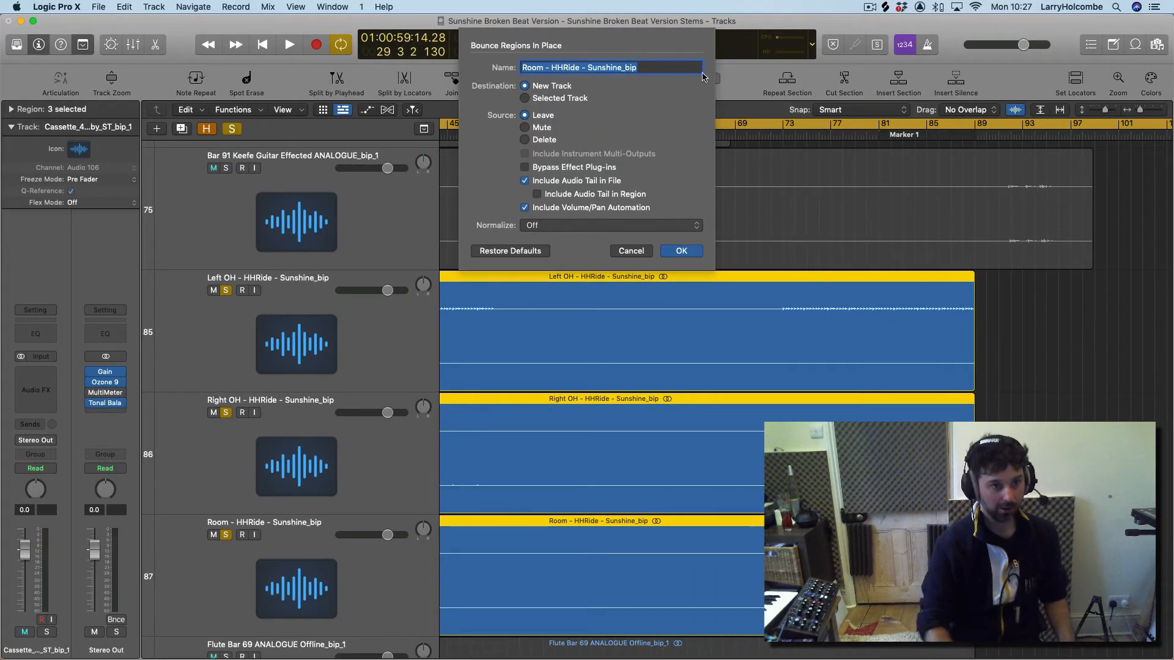
type("Ride")
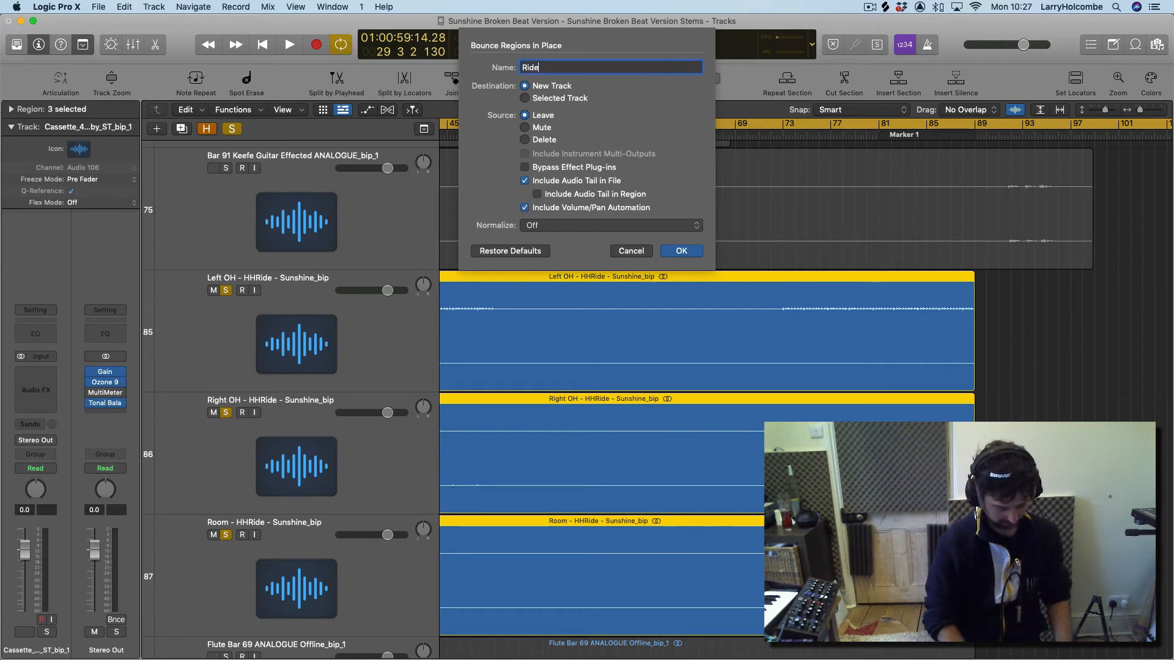
type("s")
key("Return")
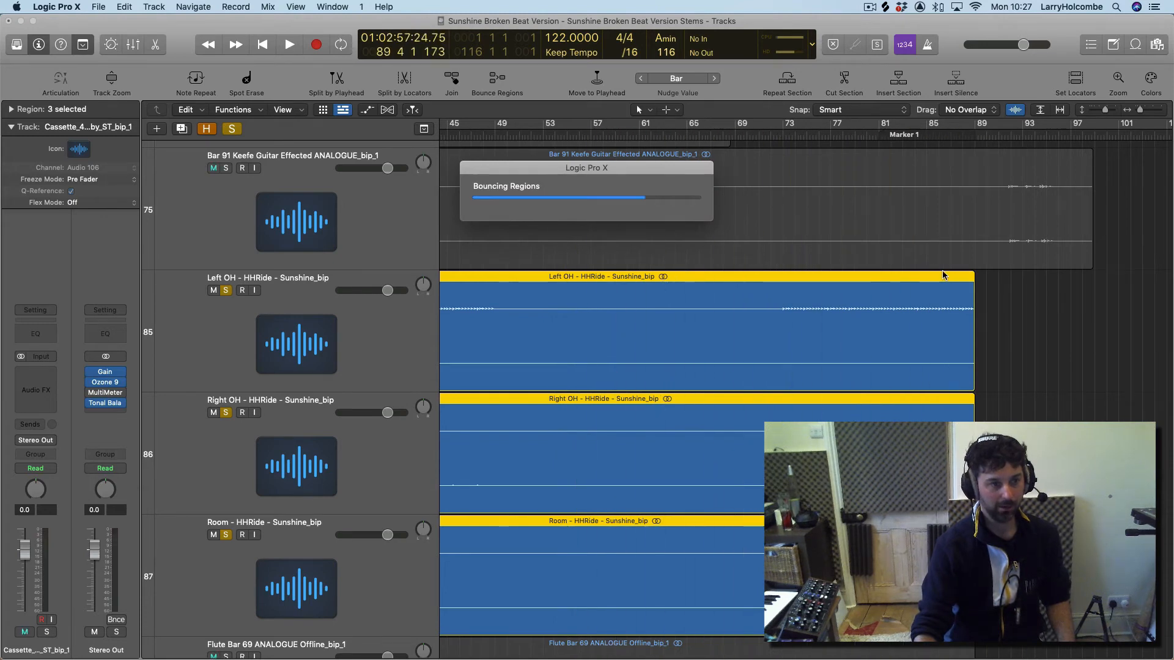
Step: Move the Rides track directly below the Room - HHRide - Sunshine_bip track
scroll(944, 275, "down", 5)
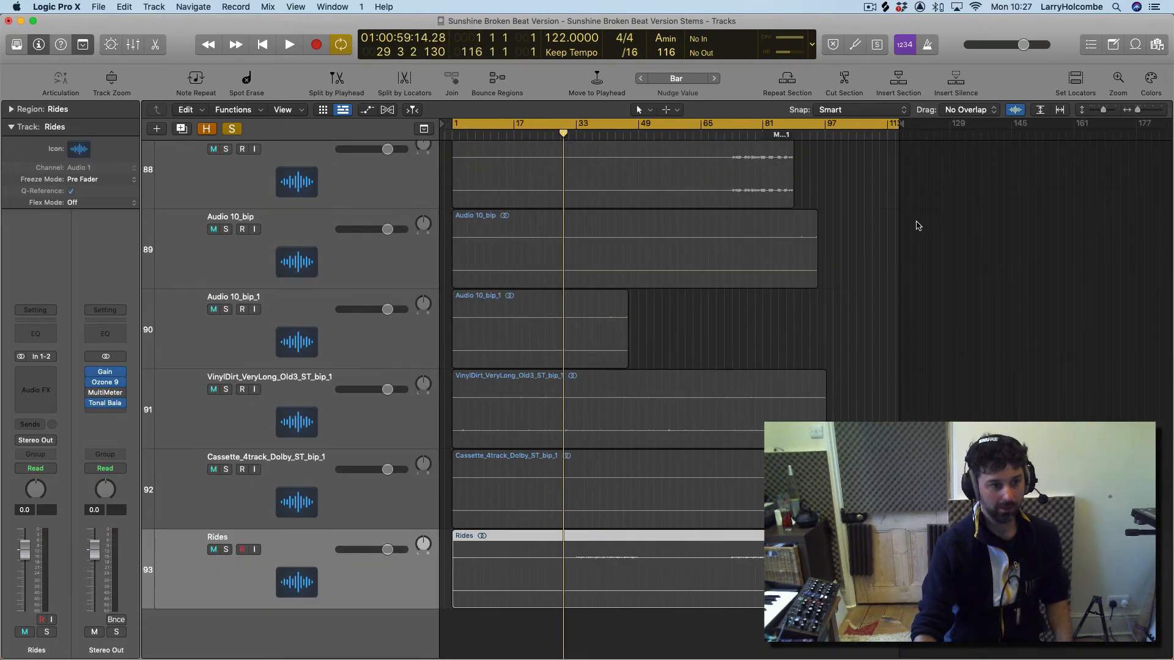
left_click(874, 196)
scroll(873, 195, "up", 10)
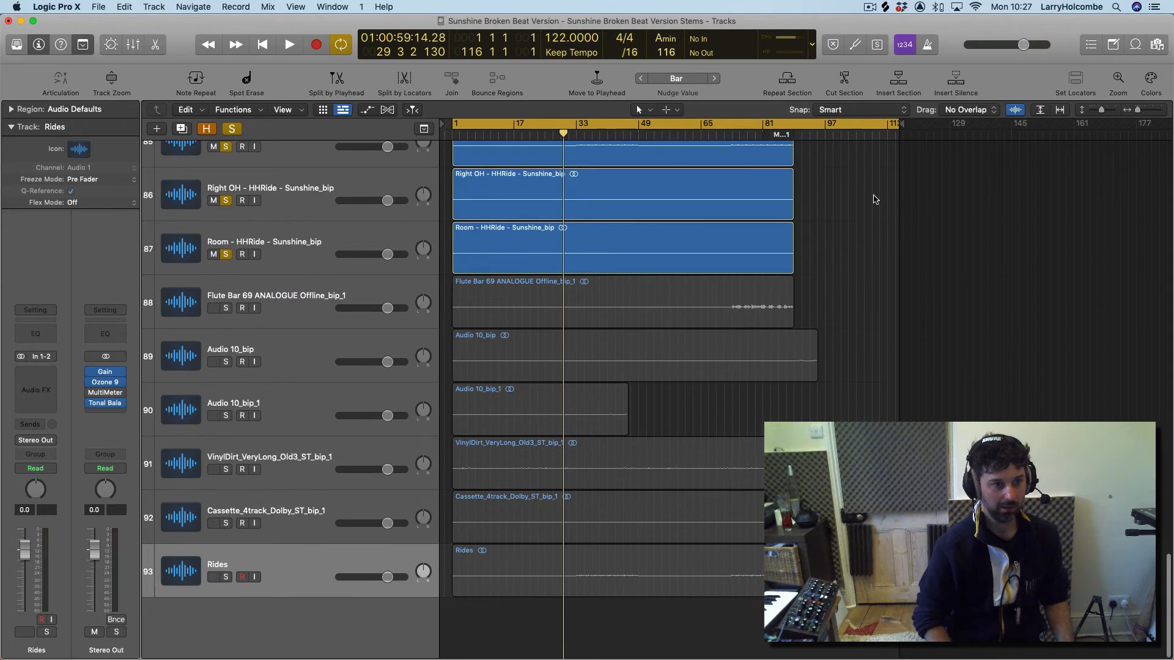
scroll(727, 226, "up", 1)
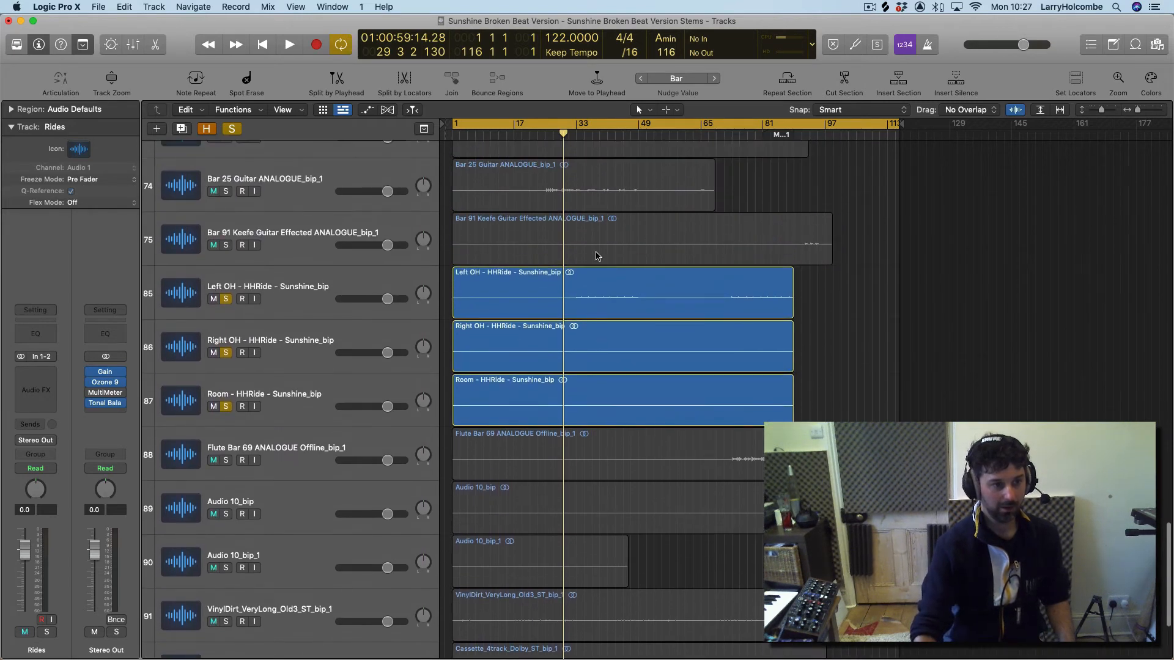
scroll(597, 256, "down", 5)
left_click(325, 597)
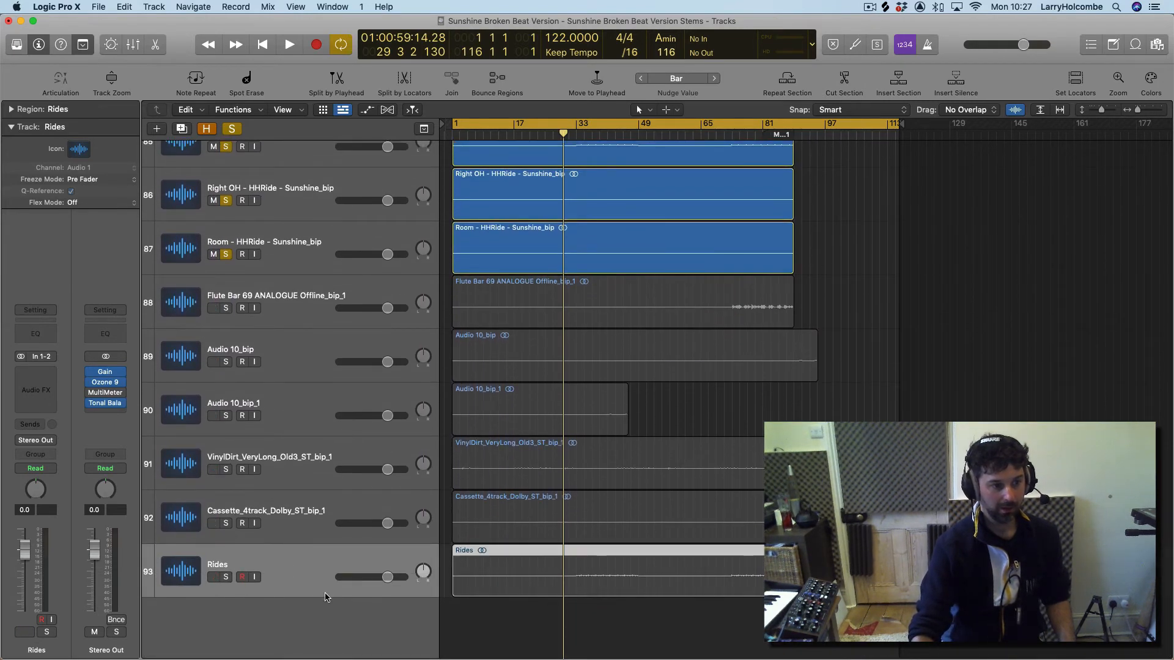
left_click_drag(293, 571, 282, 292)
scroll(511, 384, "up", 6)
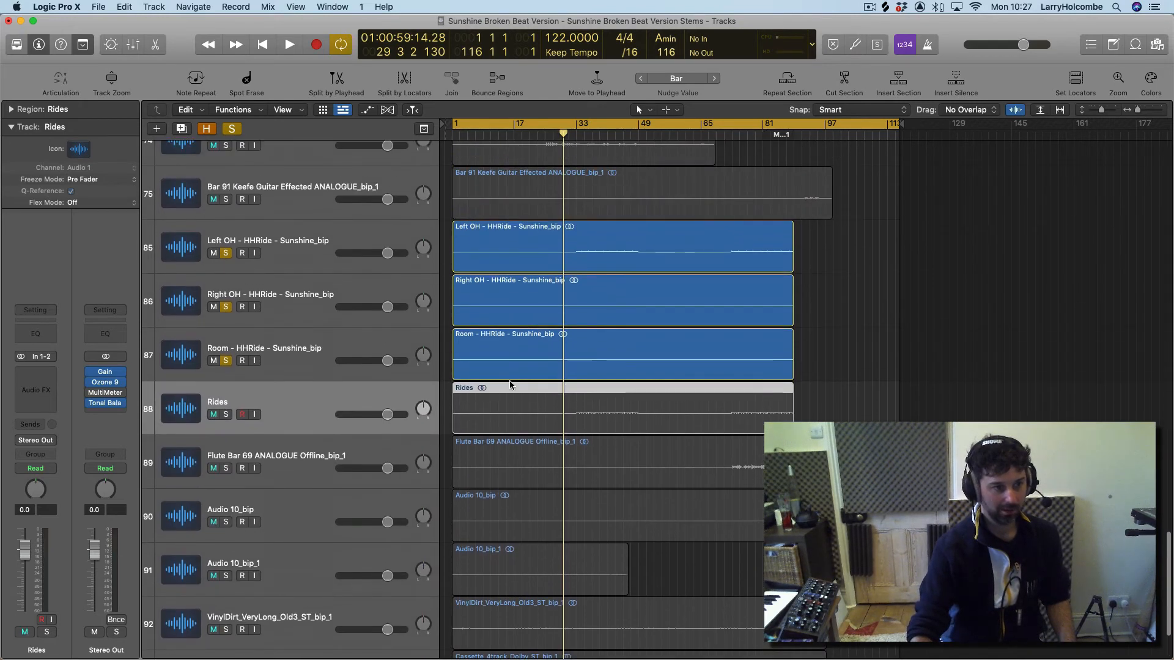
Step: Delete the Left OH, Right OH and Room HHRide - Sunshine_bip tracks together with their regions
left_click(303, 246)
left_click(293, 350, "shift")
key("Delete")
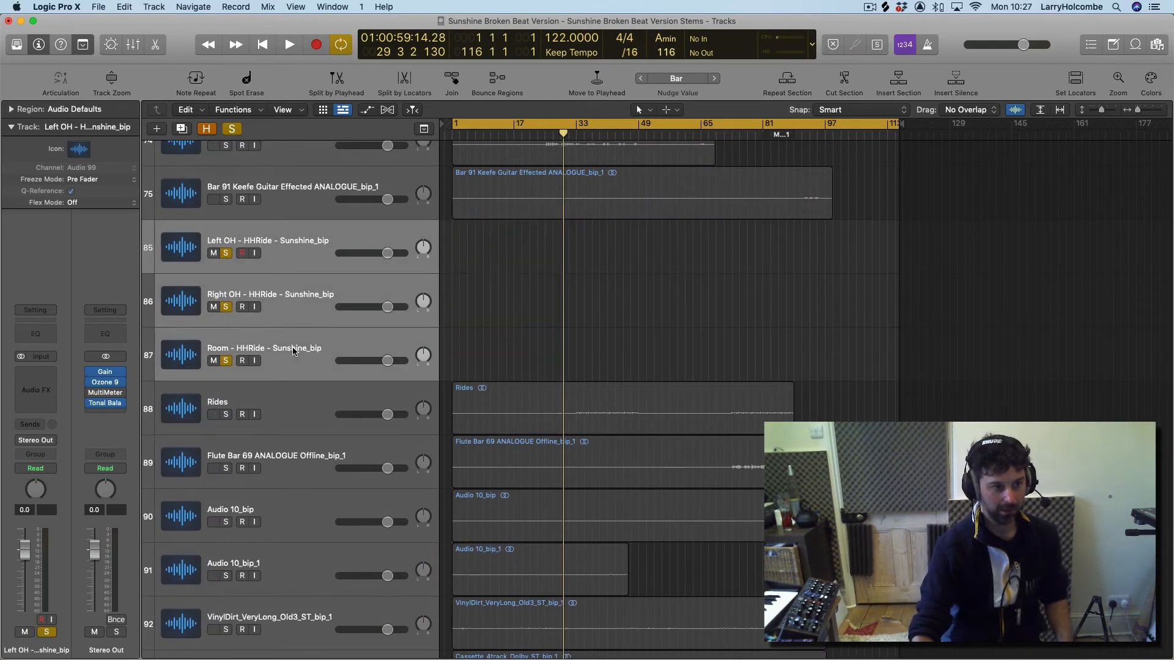
key("Delete")
left_click(851, 313)
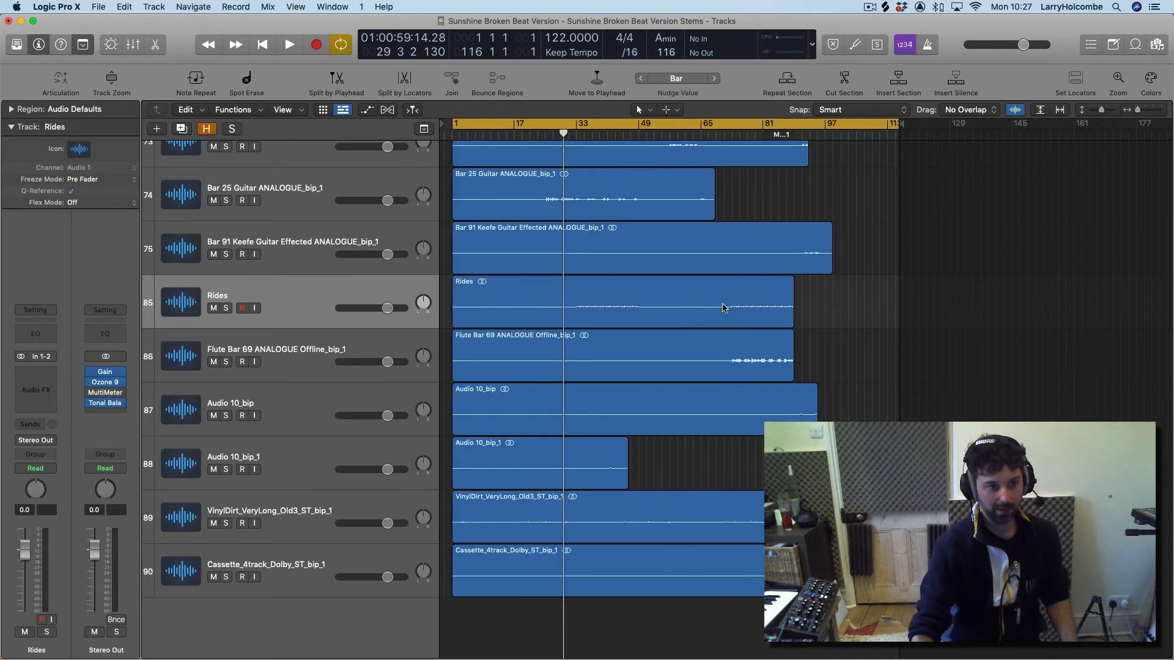
Step: Review the full list of bounced tracks from Extra Crash_bip_1 through Cassette_4track_Dolby_ST_bip_1, checking their names and region lengths
scroll(550, 296, "up", 8)
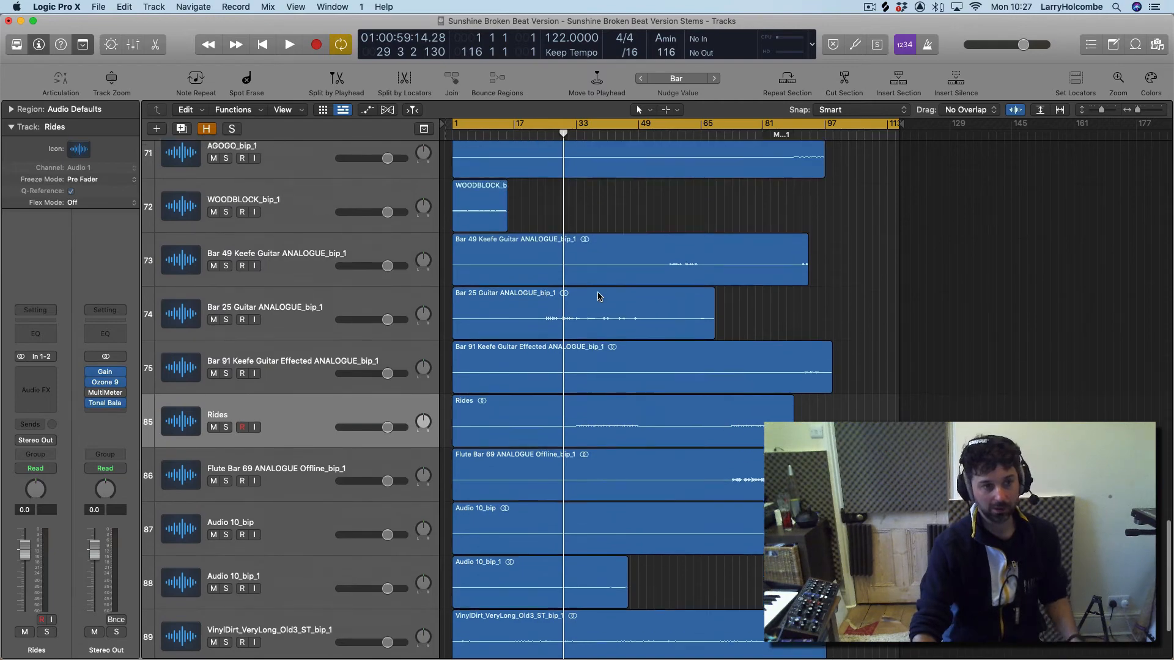
scroll(598, 297, "up", 2)
key("super+Up")
key("super+Up")
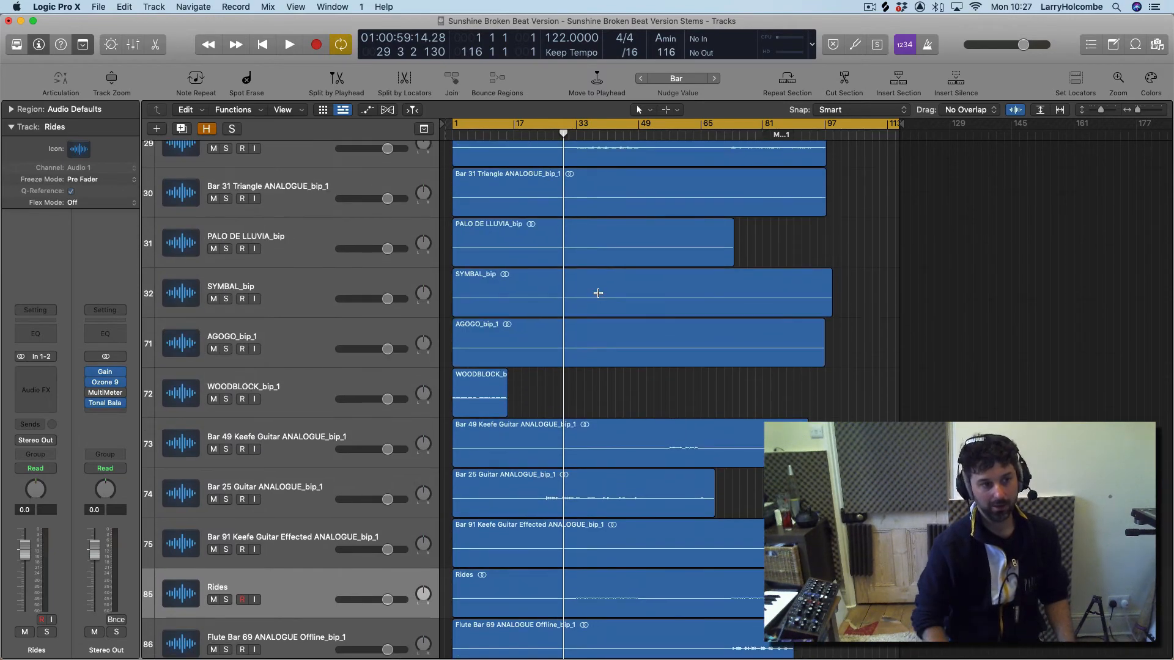
key("super+Up")
key("super+Up")
key("super+Up")
key("super+Up")
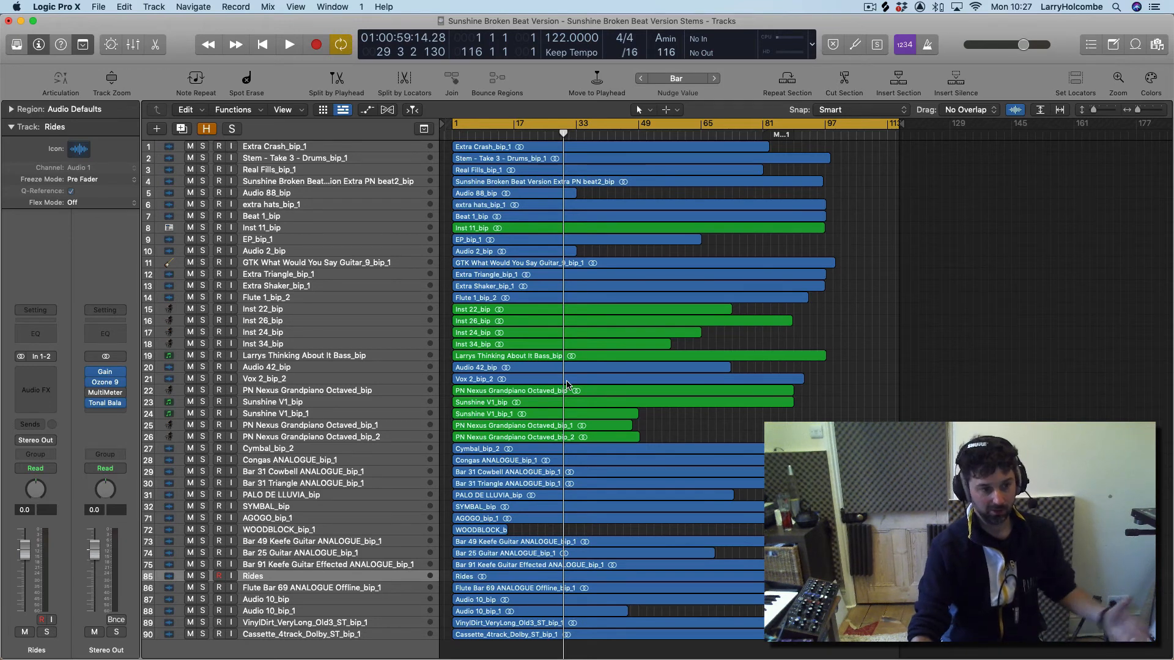
Step: Switch to the project alternative Sunshine Broken Beat Version AUDIO MIXDOWN Start, saving the changes to the current one
left_click(98, 7)
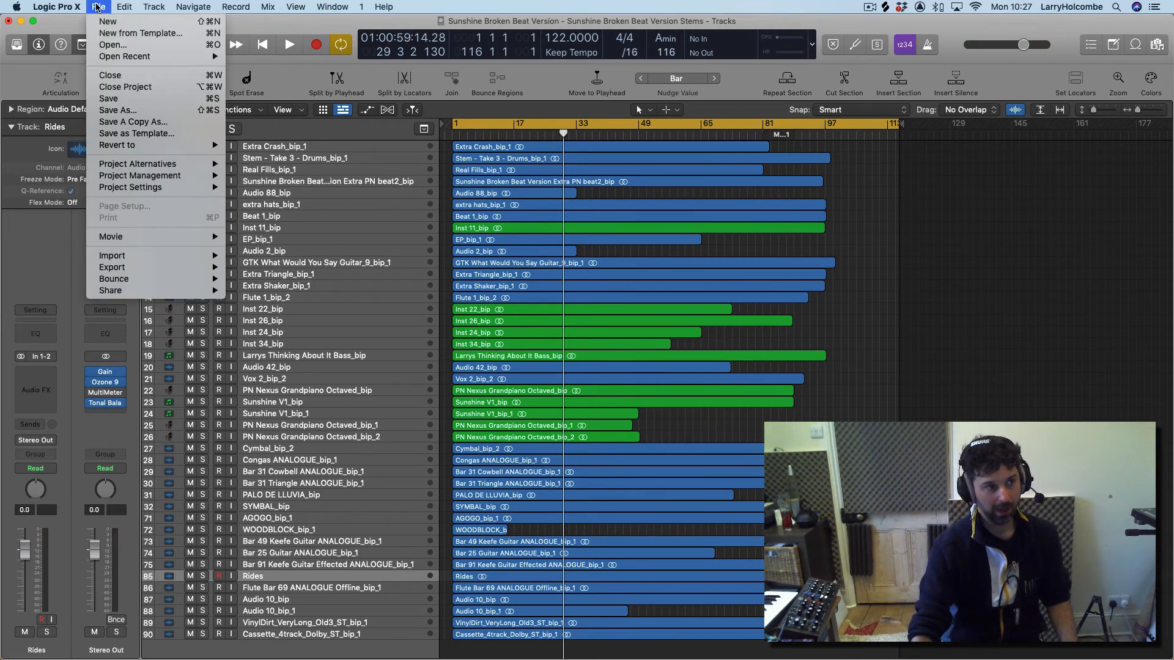
mouse_move(136, 165)
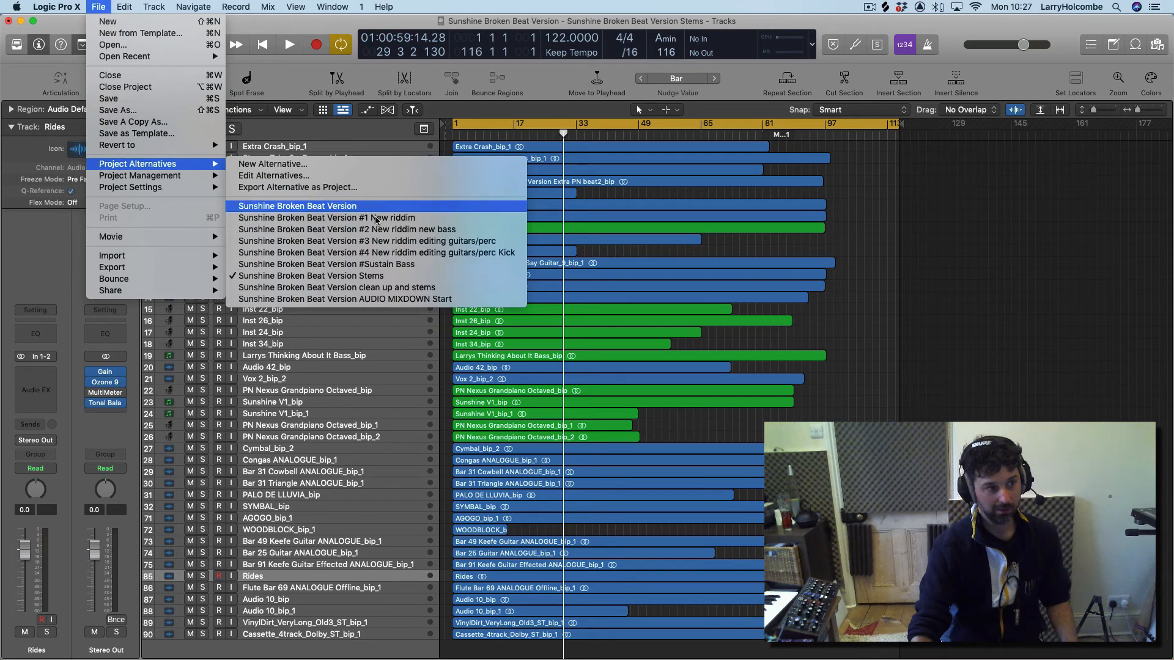
left_click(416, 300)
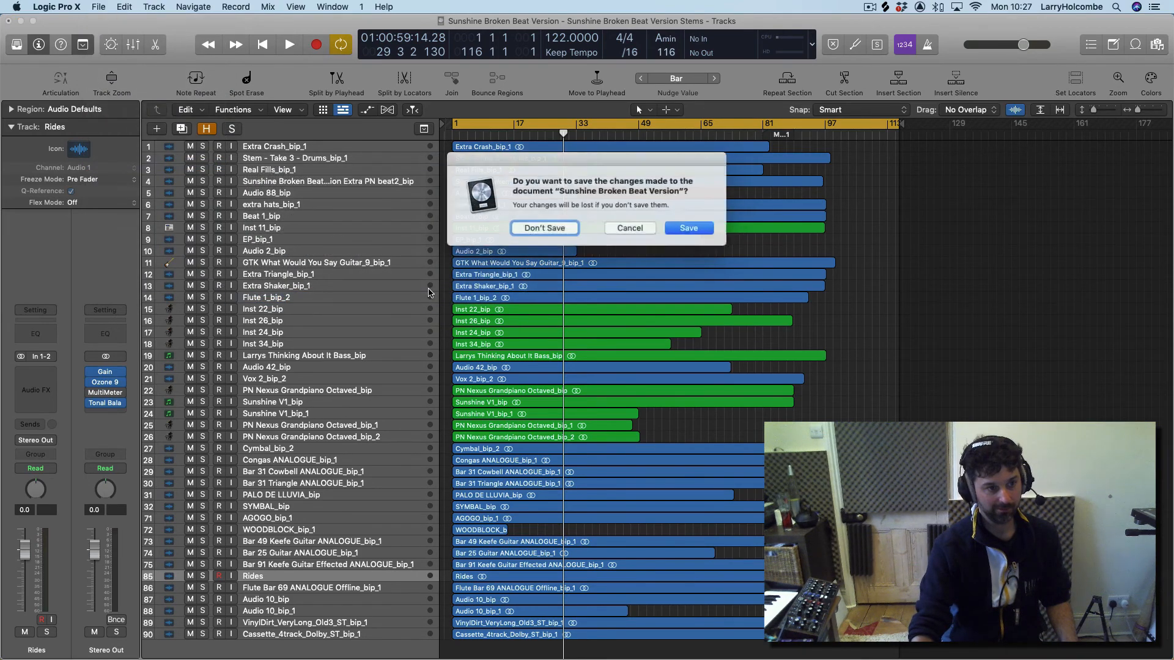
left_click(688, 228)
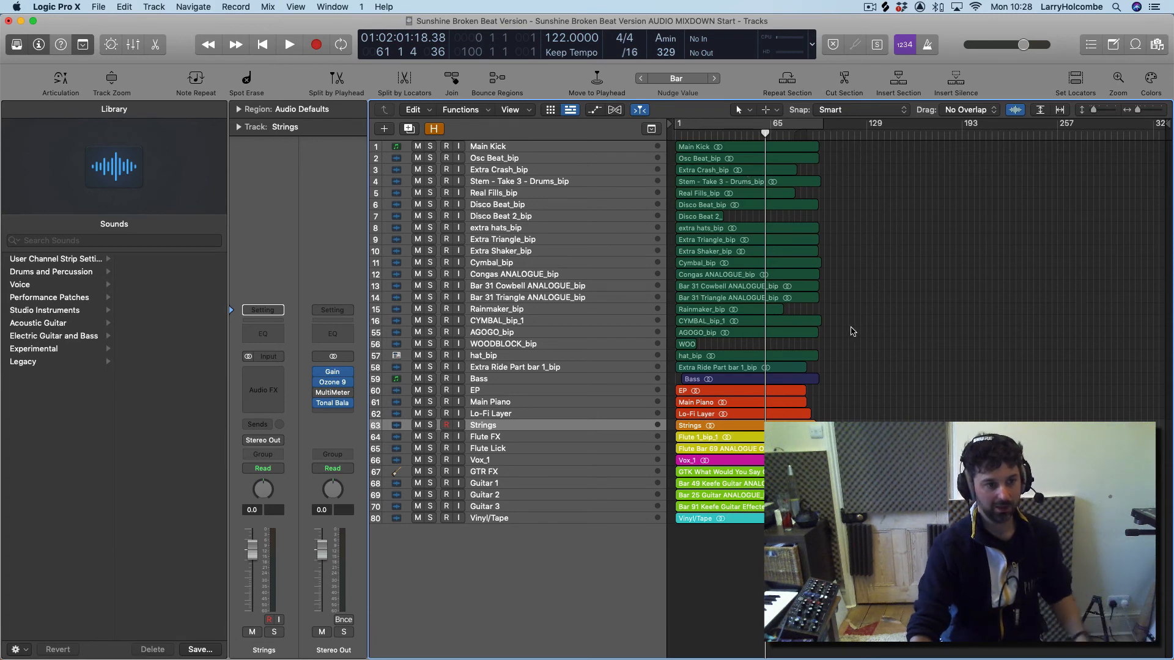
Step: Check the mixer channel strips of the mixdown project through to the aux and Stereo Out channels, and close the mixer
key("x")
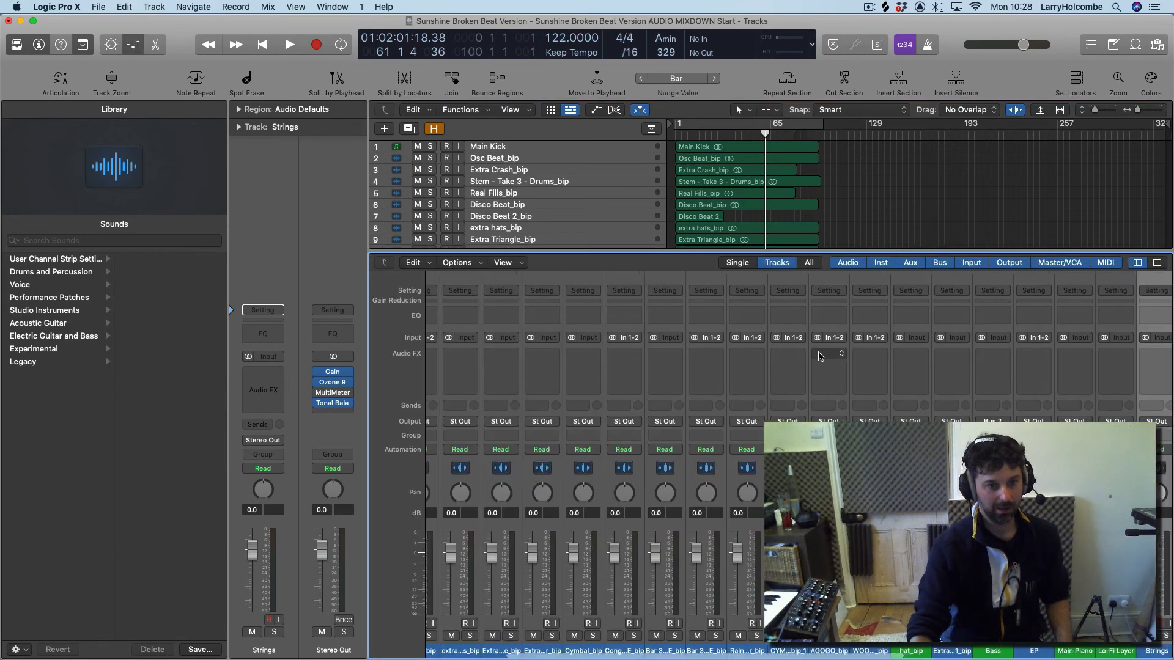
scroll(821, 356, "right", 10)
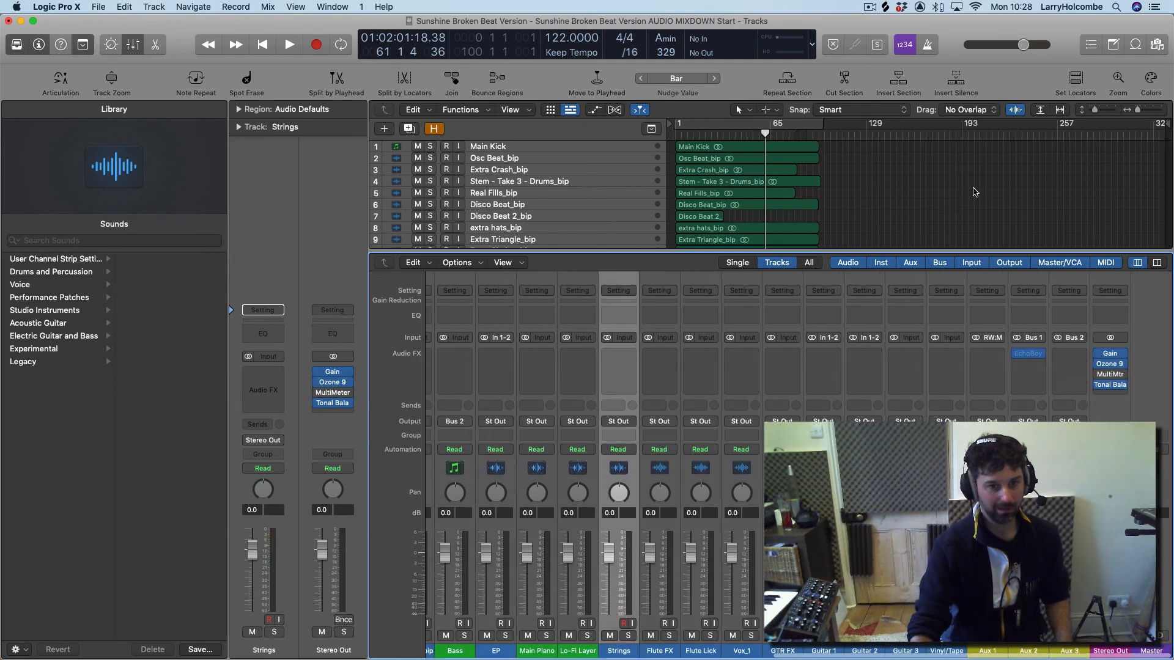
key("x")
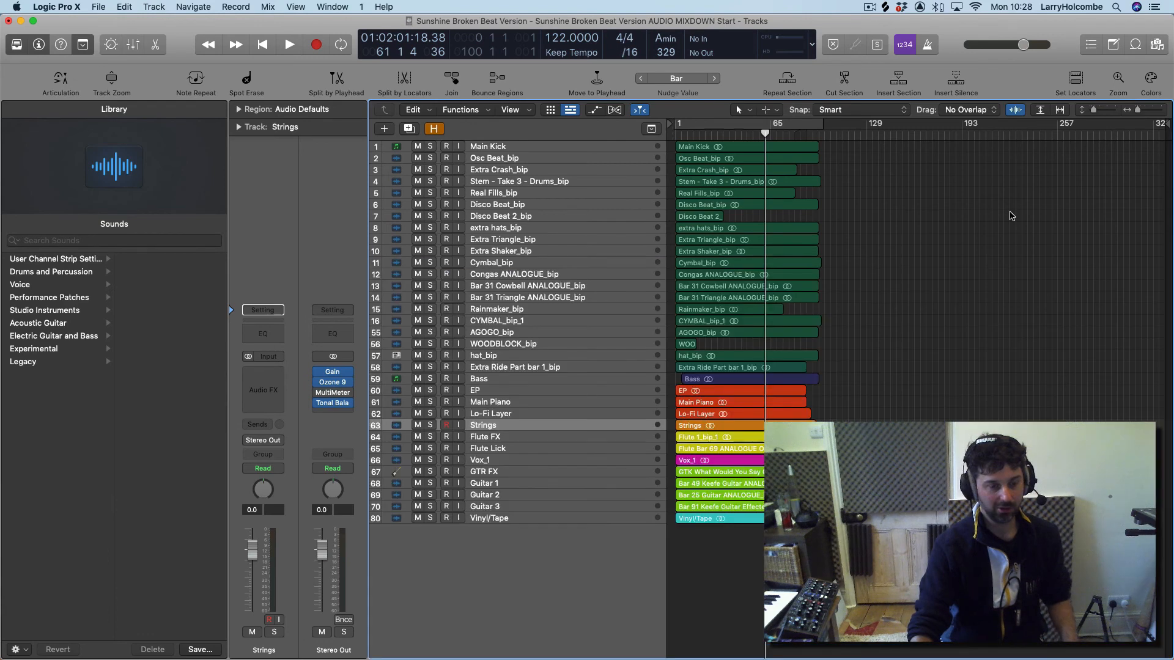